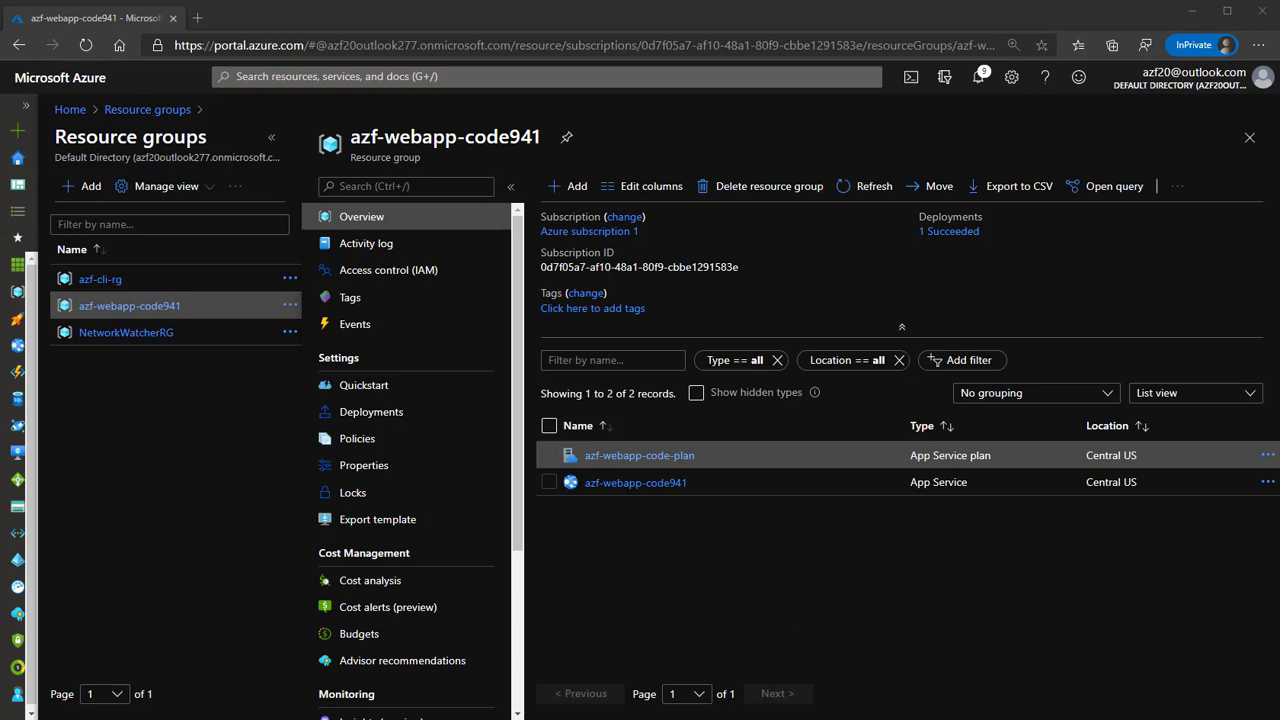
# Open the azf-webapp-code941 App Service and examine its activity log and access control role assignments
pyautogui.hotkey('ctrl', '+')
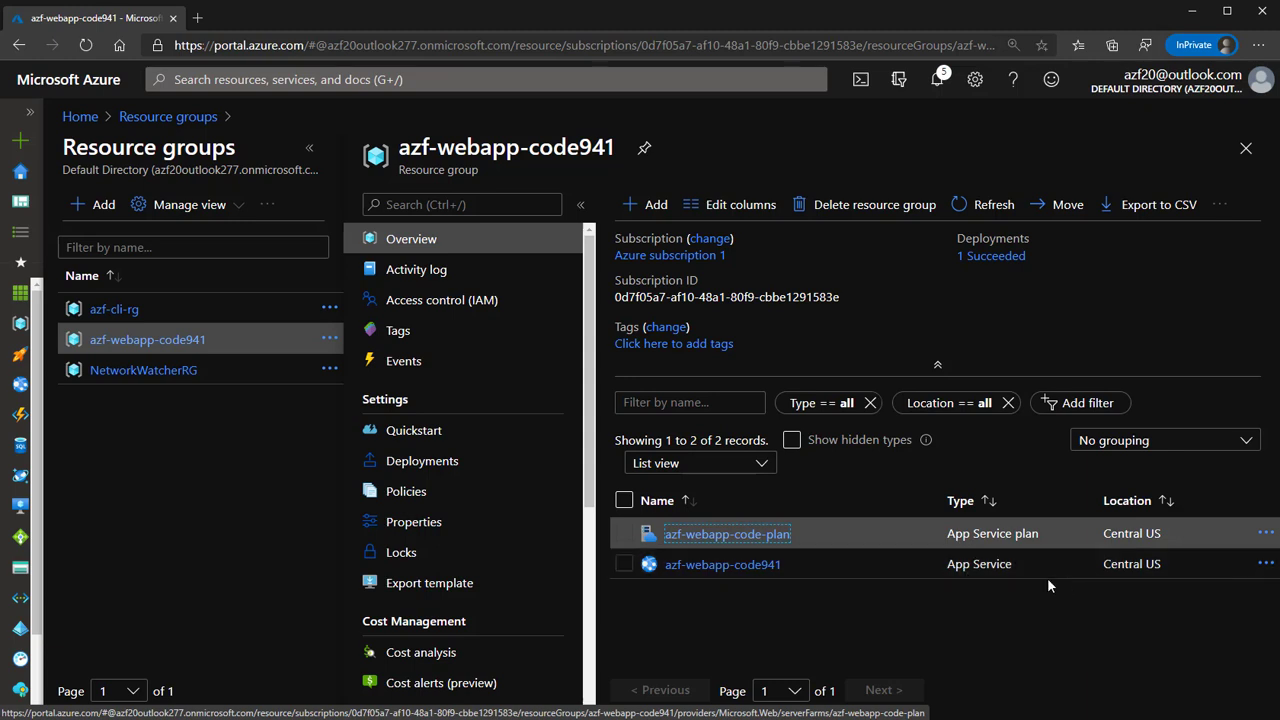
pyautogui.click(711, 569)
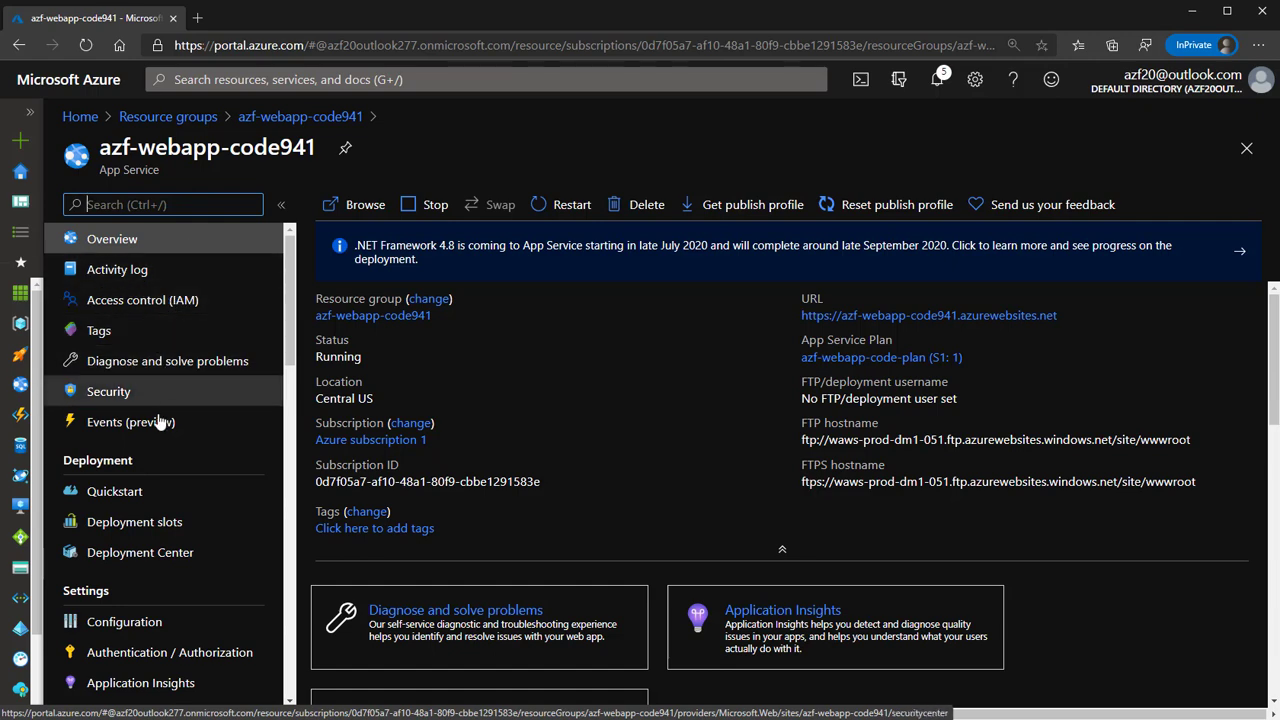
pyautogui.click(143, 269)
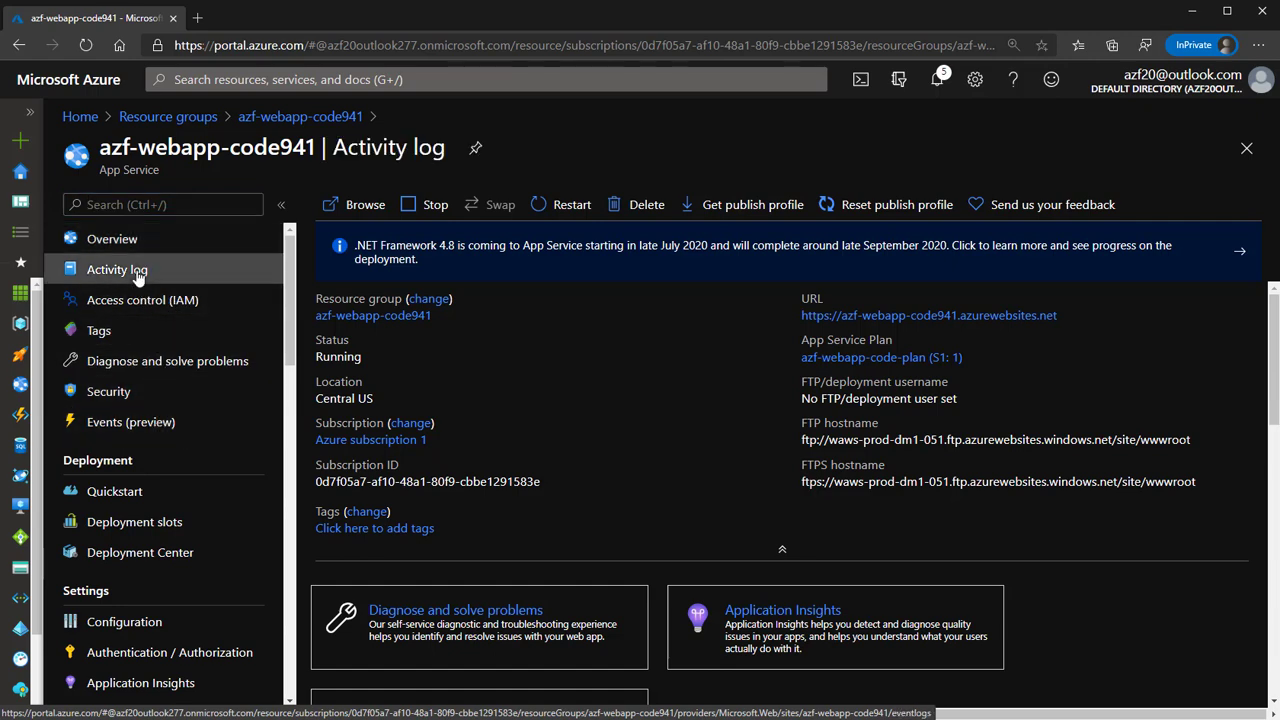
pyautogui.click(150, 301)
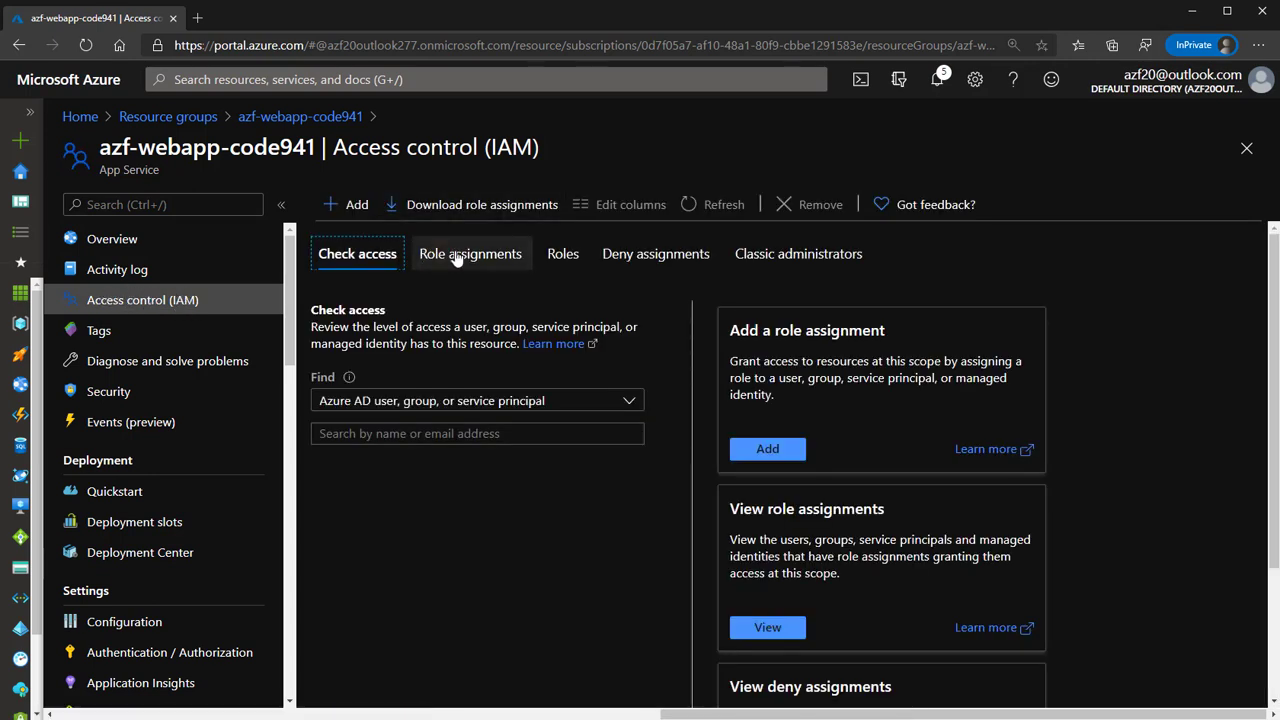
pyautogui.click(455, 258)
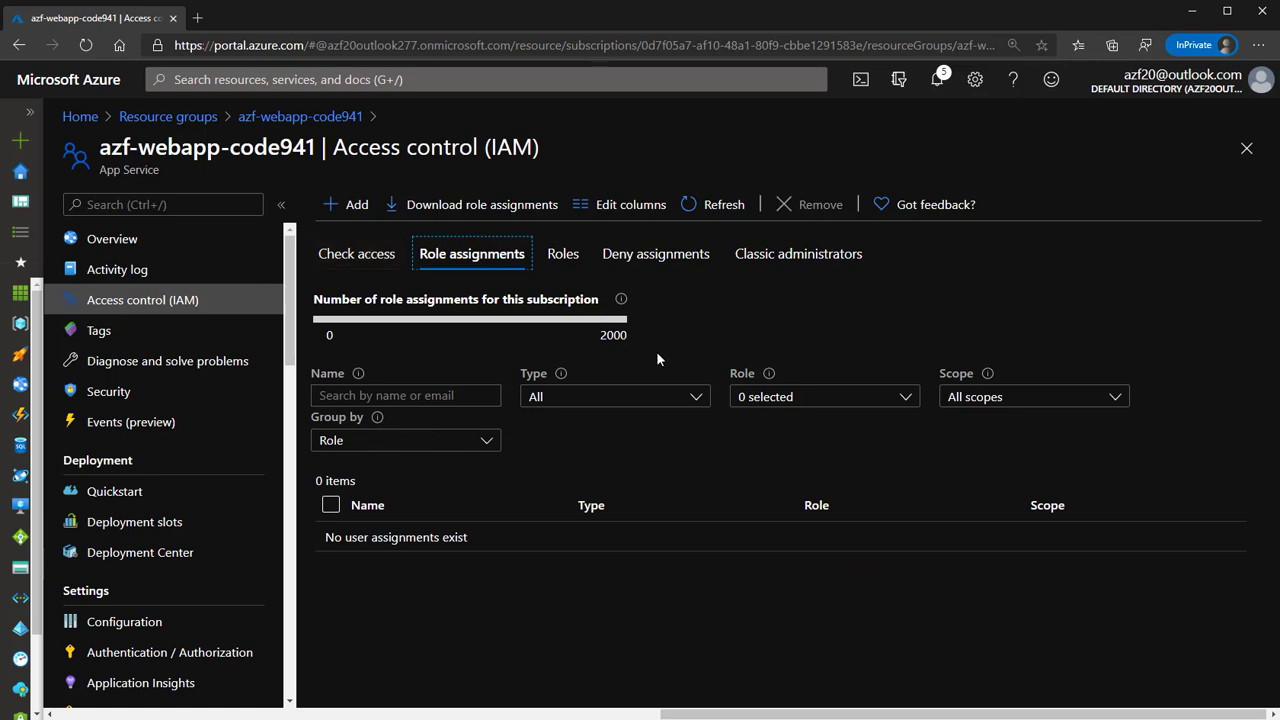
# Look through the app's tags, diagnostics, security and events pages, including a visit to Security Center
pyautogui.click(160, 340)
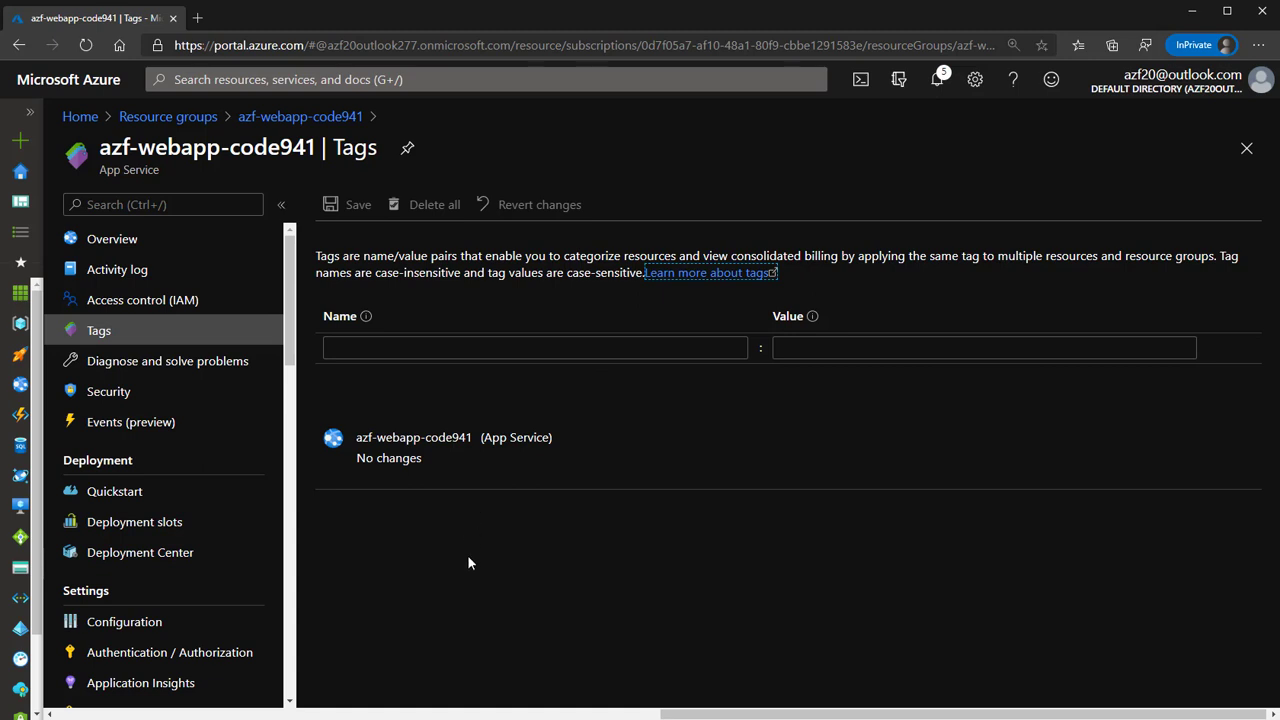
pyautogui.click(172, 367)
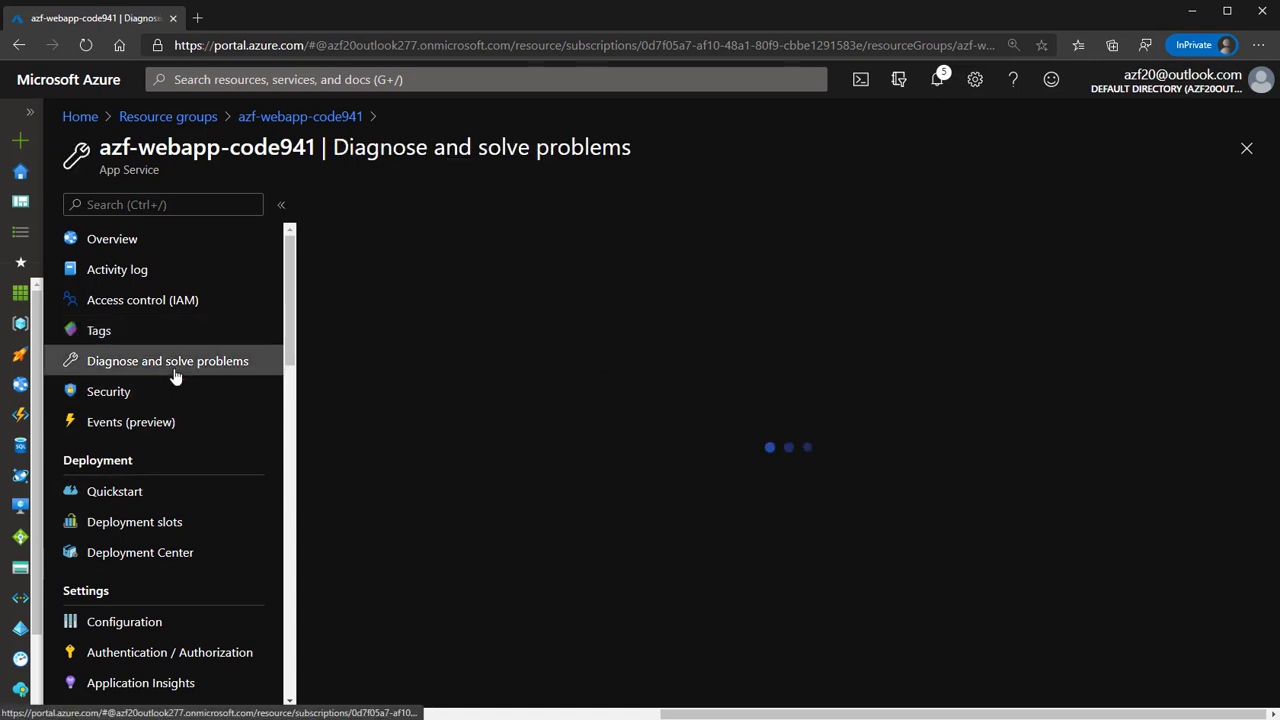
pyautogui.click(160, 391)
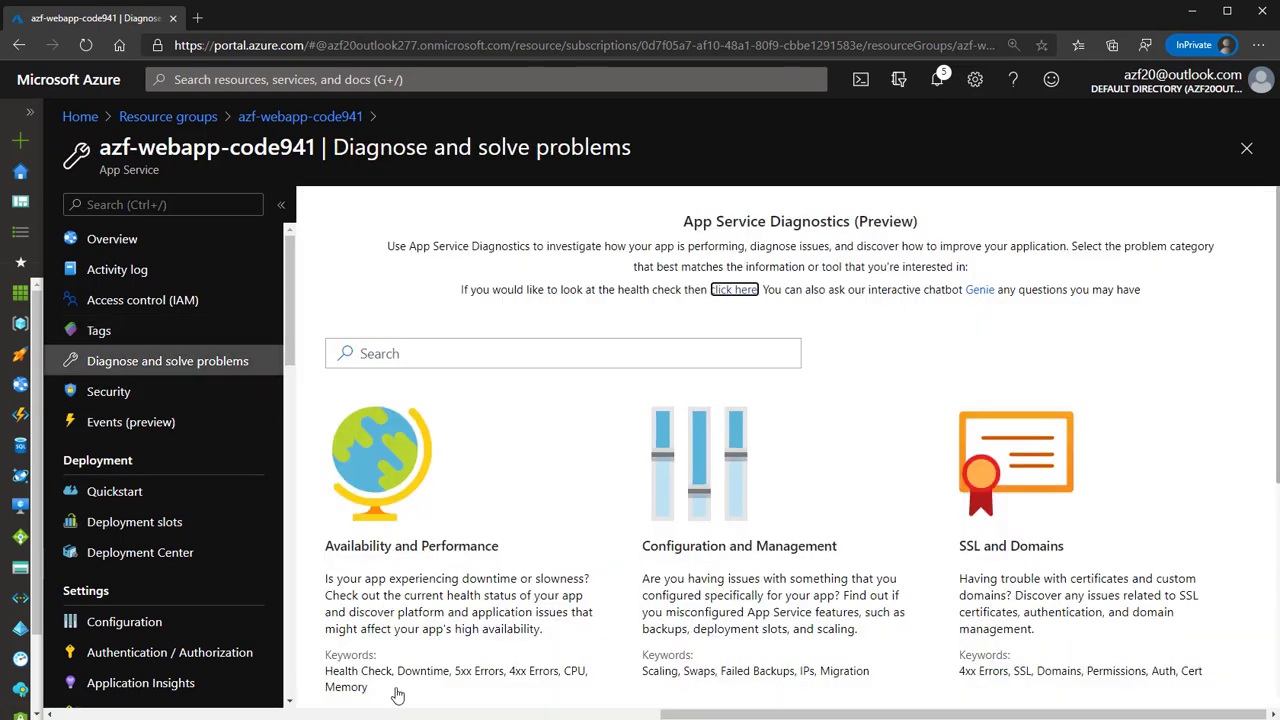
pyautogui.click(111, 403)
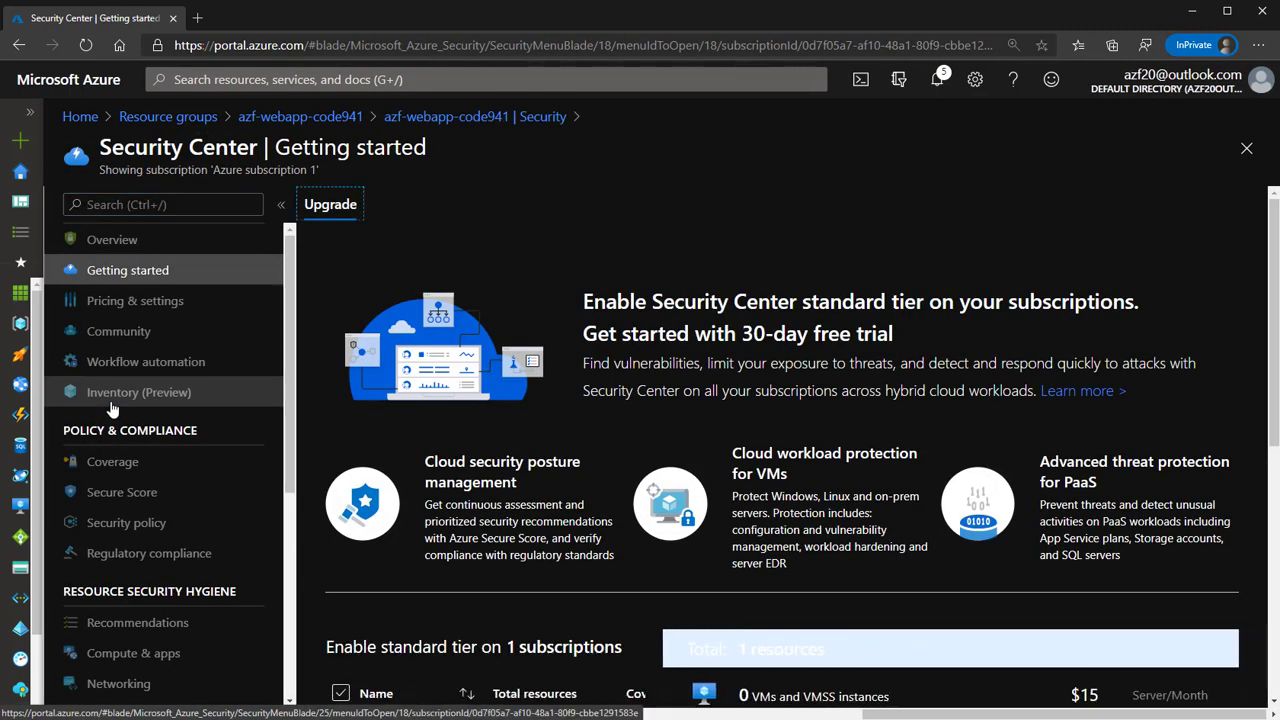
pyautogui.click(1246, 150)
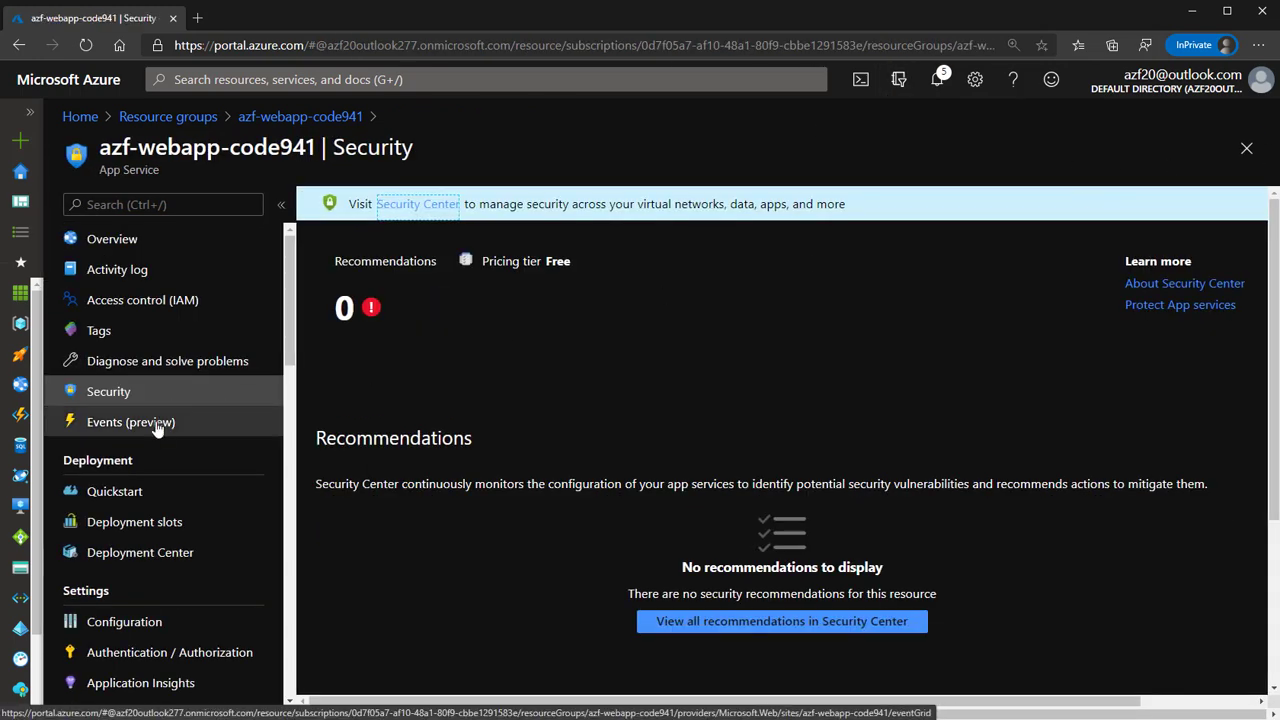
pyautogui.click(157, 428)
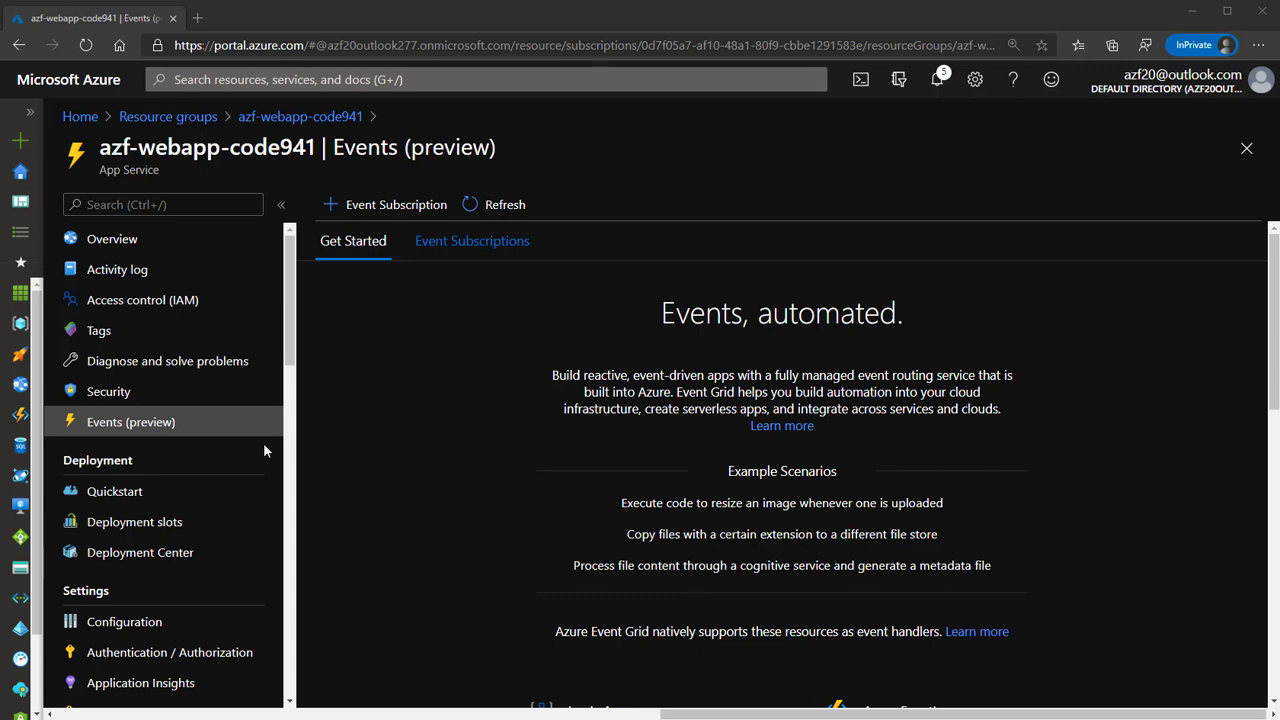
# Review the app configuration's application settings and connection strings, and open its general settings
pyautogui.scroll(-3, 227, 470)
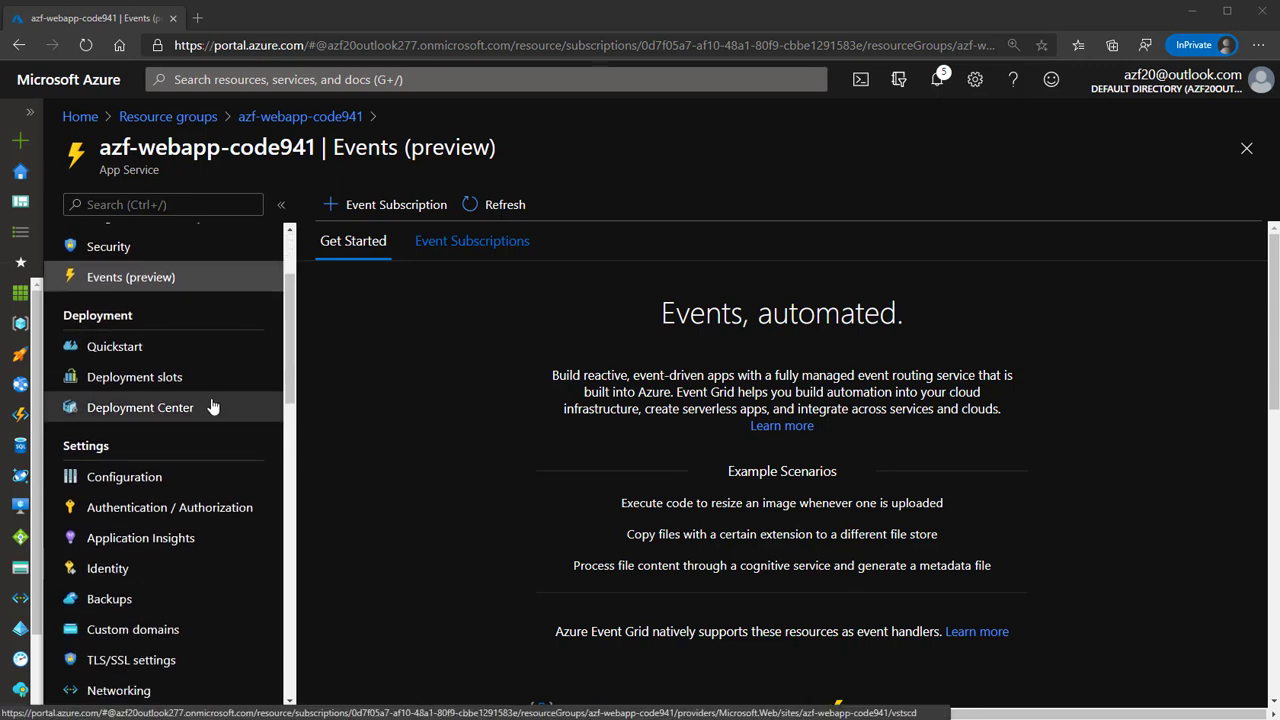
pyautogui.click(113, 481)
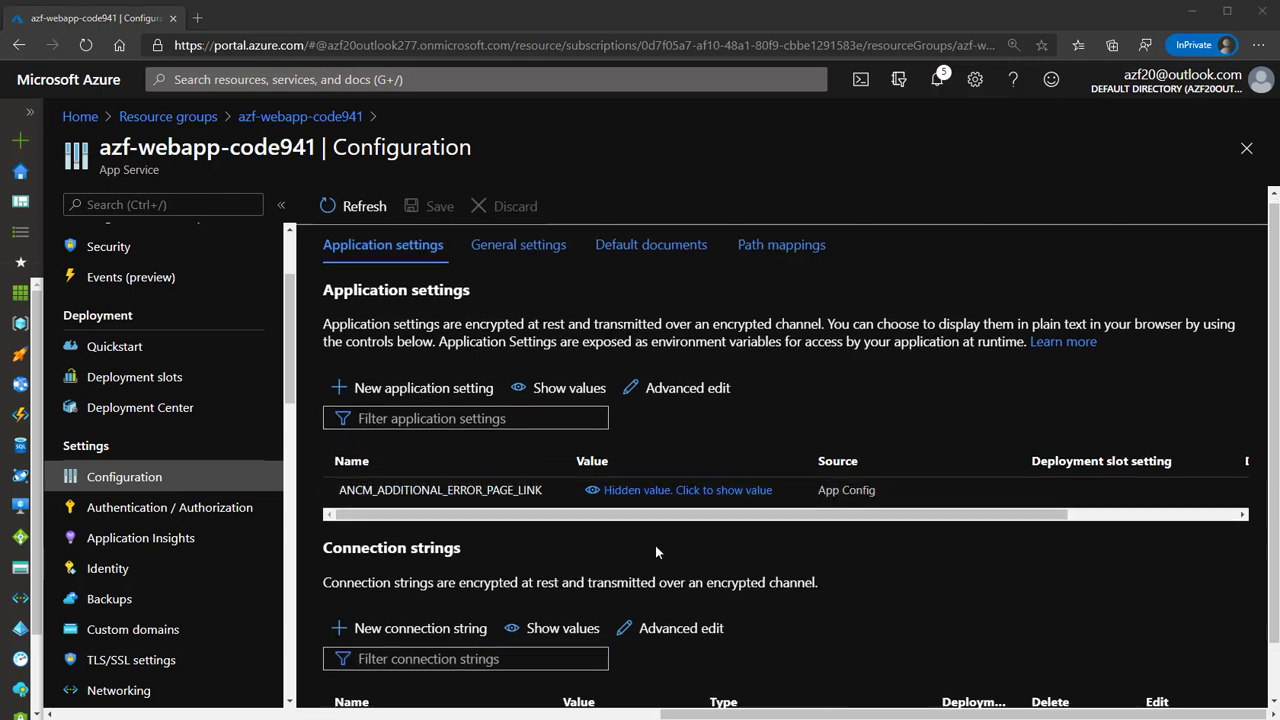
pyautogui.scroll(-2, 655, 544)
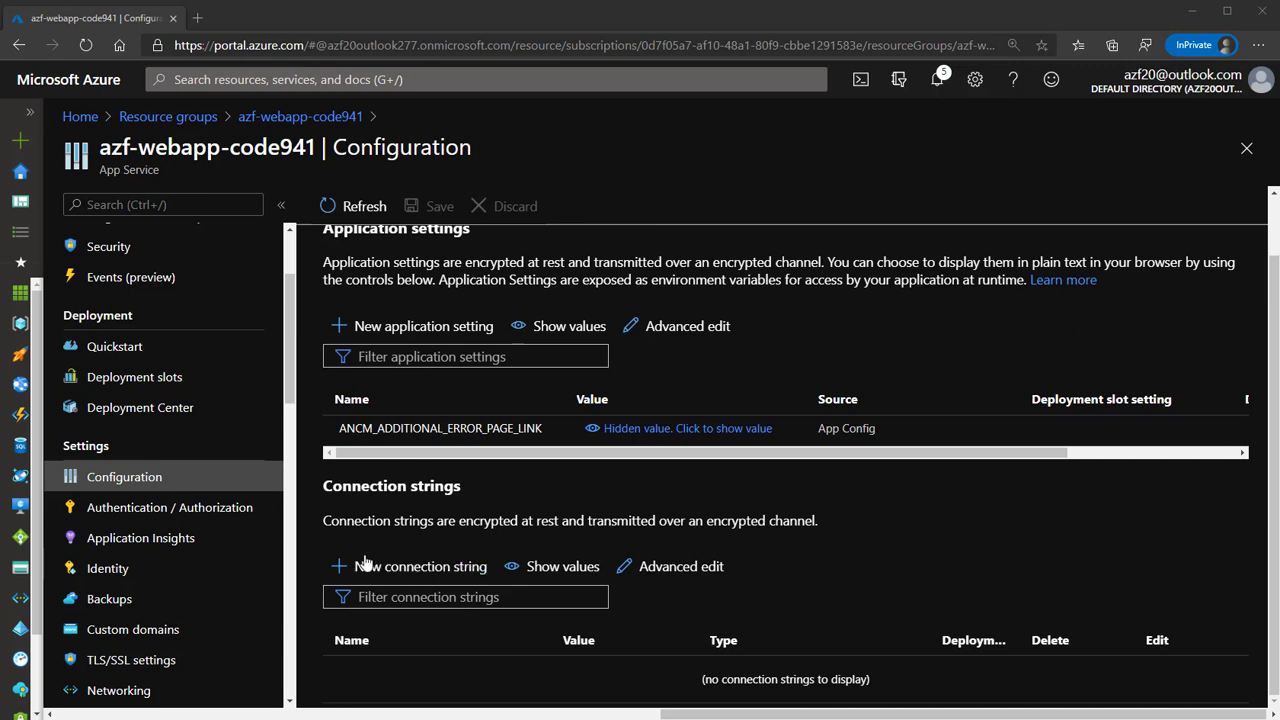
pyautogui.scroll(2, 397, 558)
pyautogui.click(534, 264)
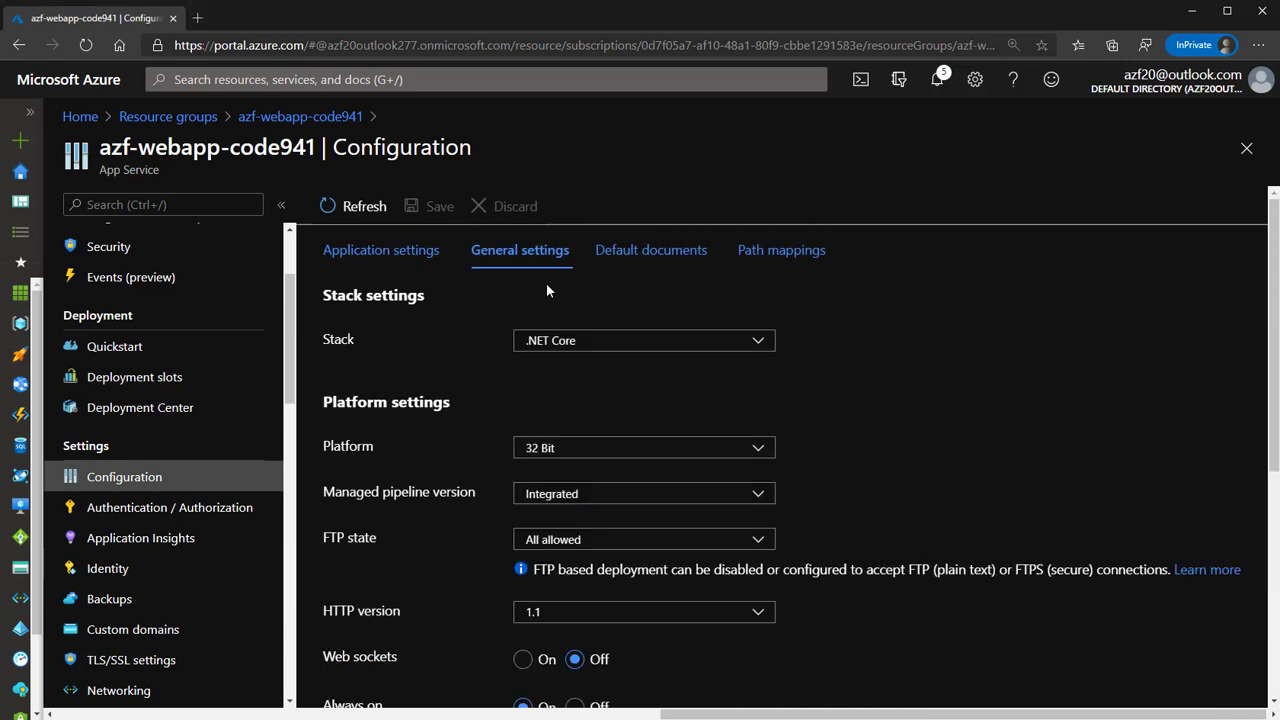
# Try the .NET stack for the web app and set the stack back to .NET Core
pyautogui.click(581, 344)
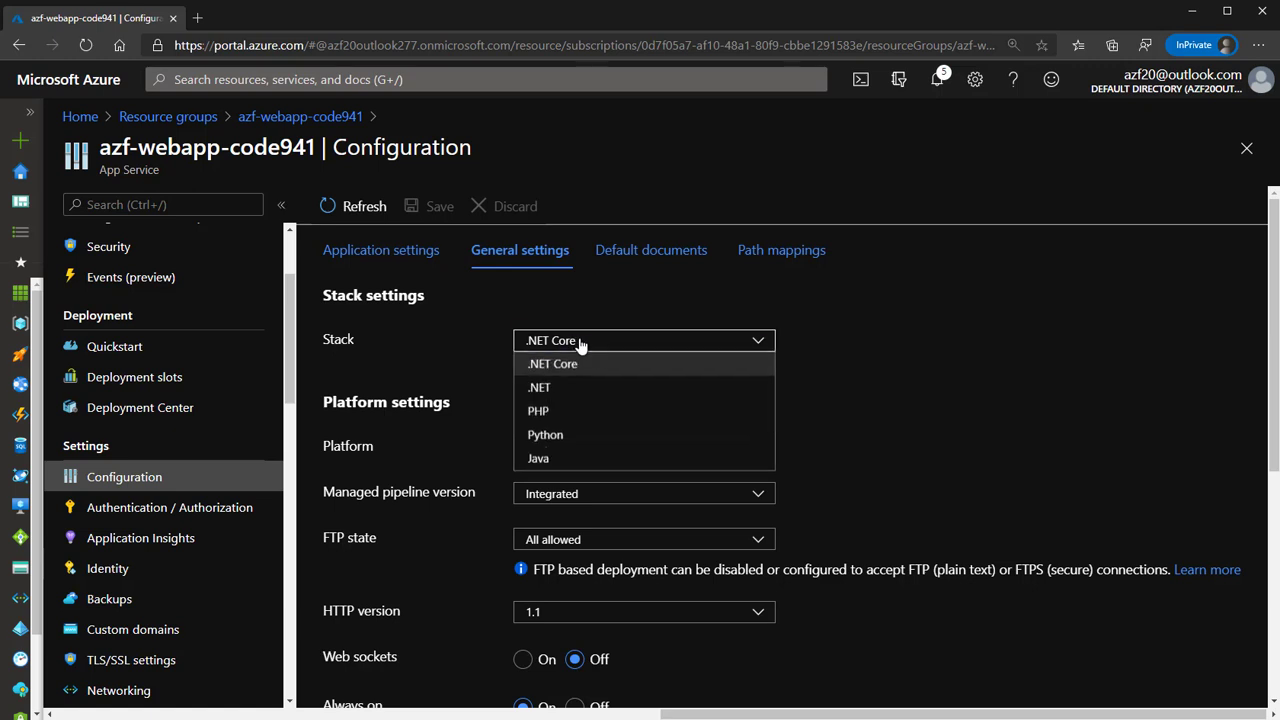
pyautogui.click(558, 364)
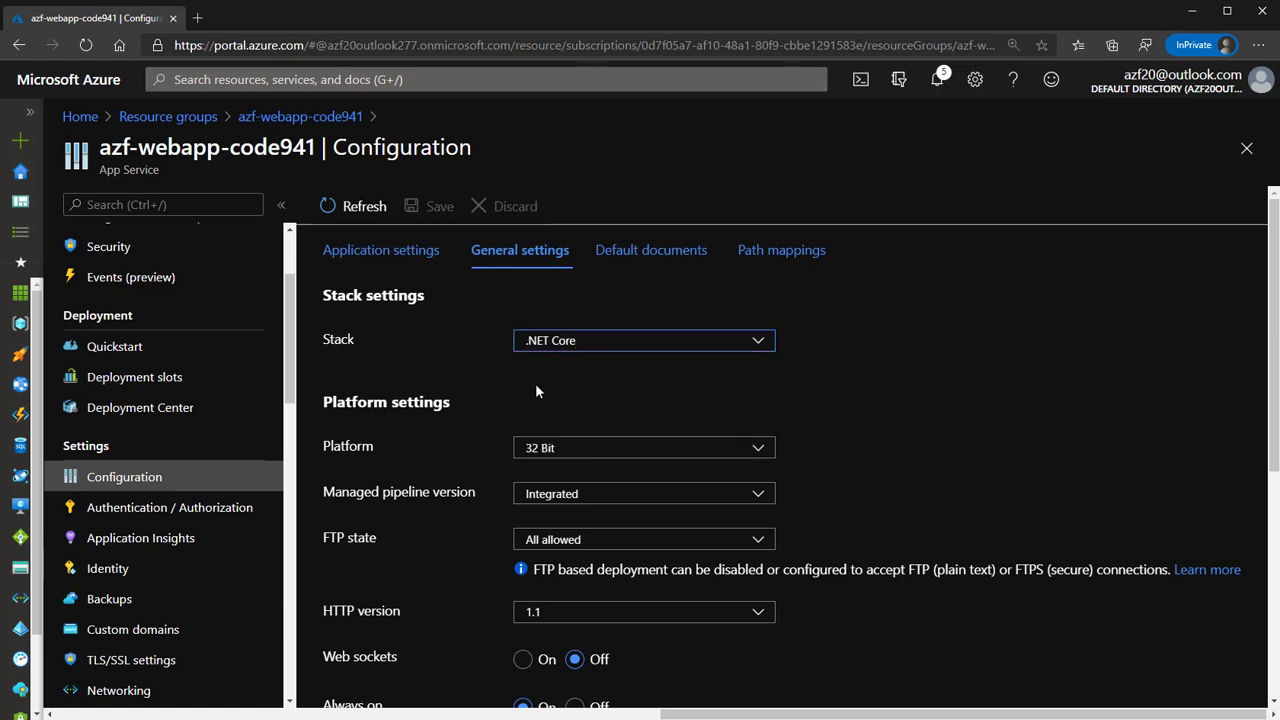
pyautogui.click(578, 340)
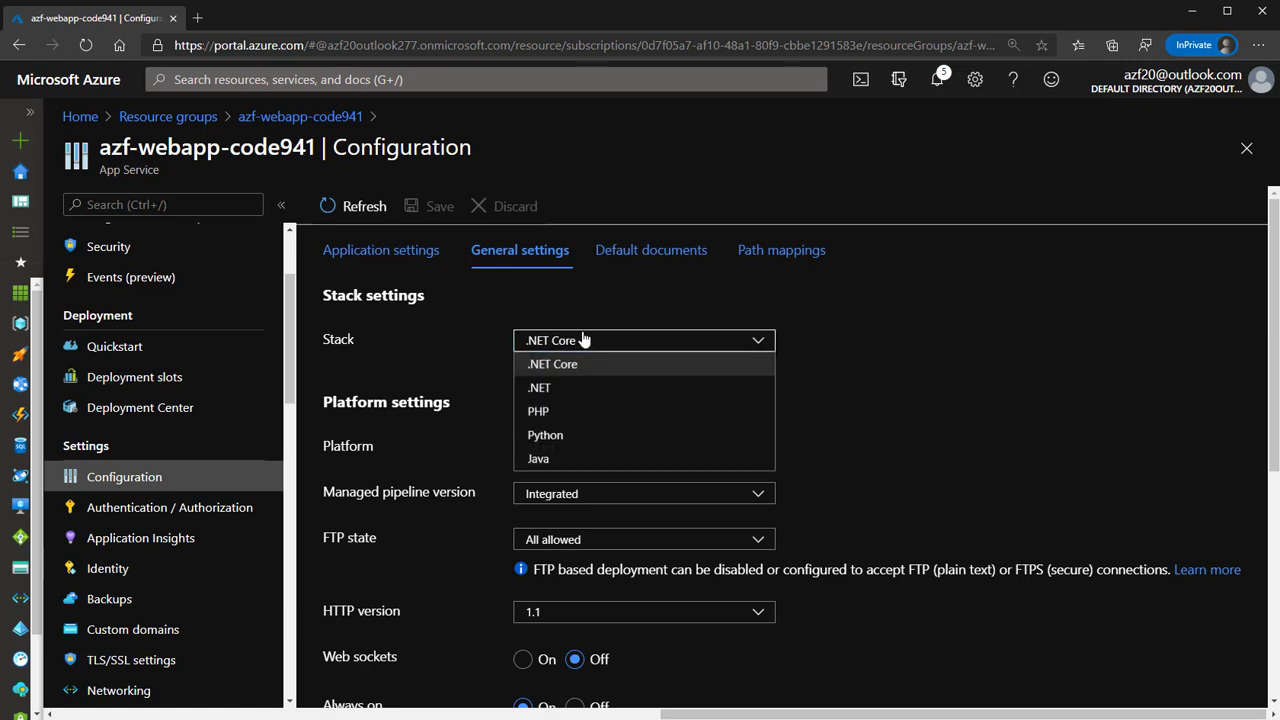
pyautogui.click(567, 395)
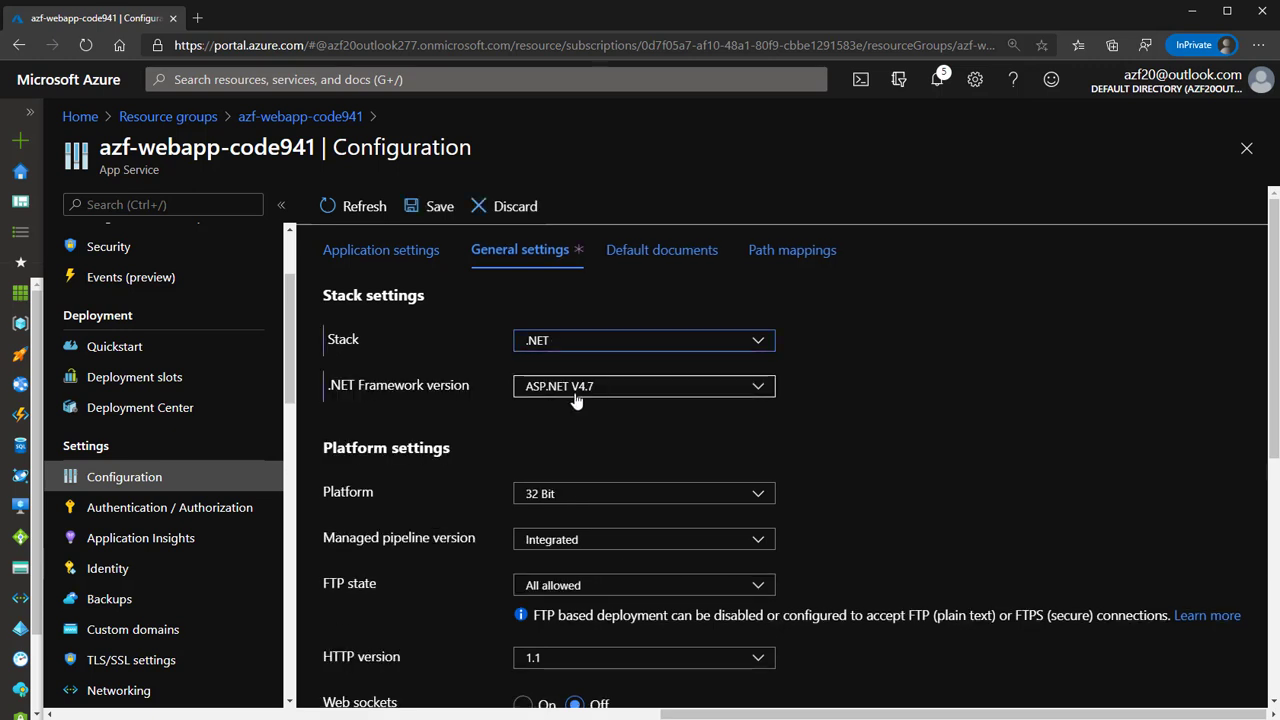
pyautogui.click(591, 340)
pyautogui.click(576, 365)
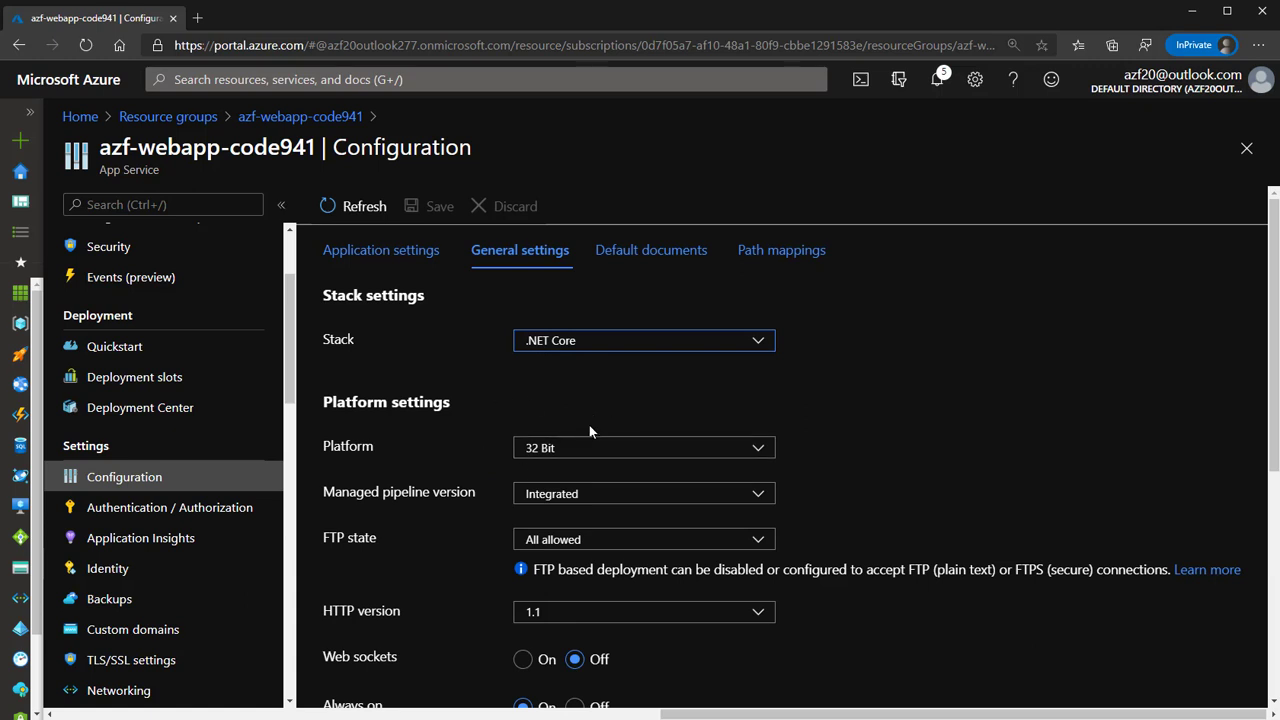
# Set the platform to 64 Bit and check the managed pipeline version options
pyautogui.click(560, 452)
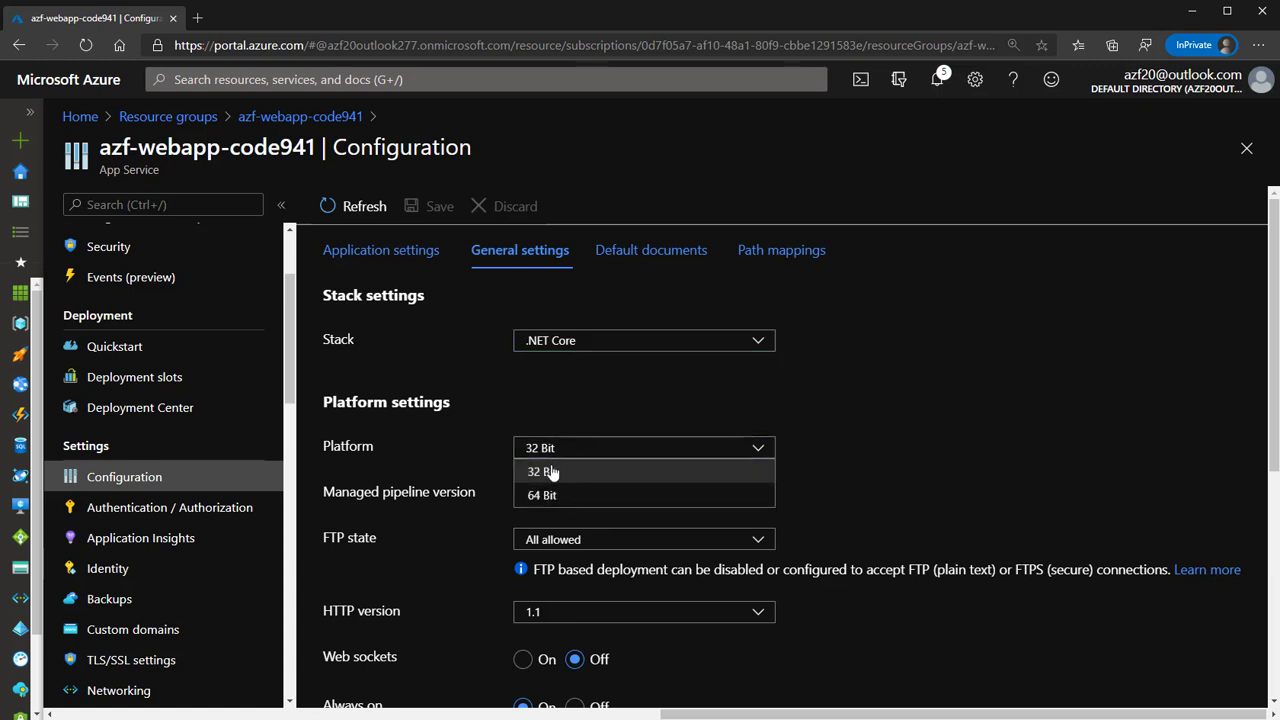
pyautogui.click(547, 496)
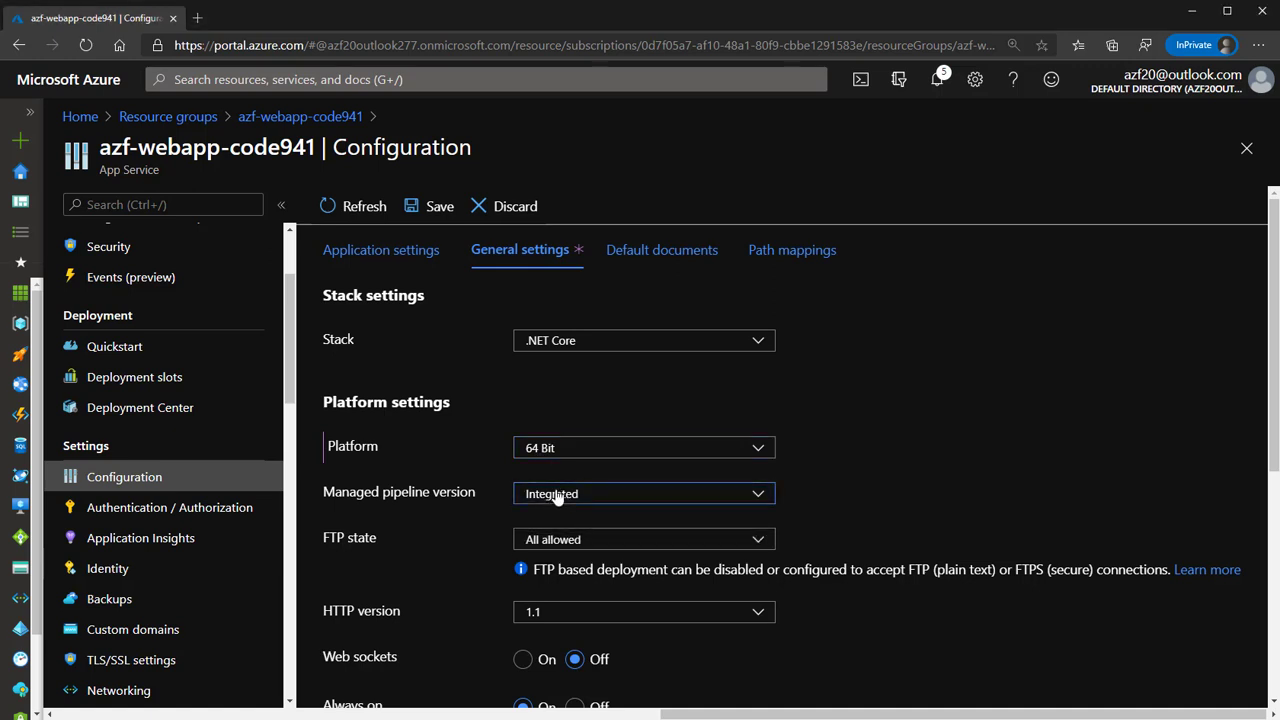
pyautogui.click(551, 494)
pyautogui.click(558, 497)
# Check the FTP state options and set the HTTP version to 2.0
pyautogui.scroll(-1, 475, 512)
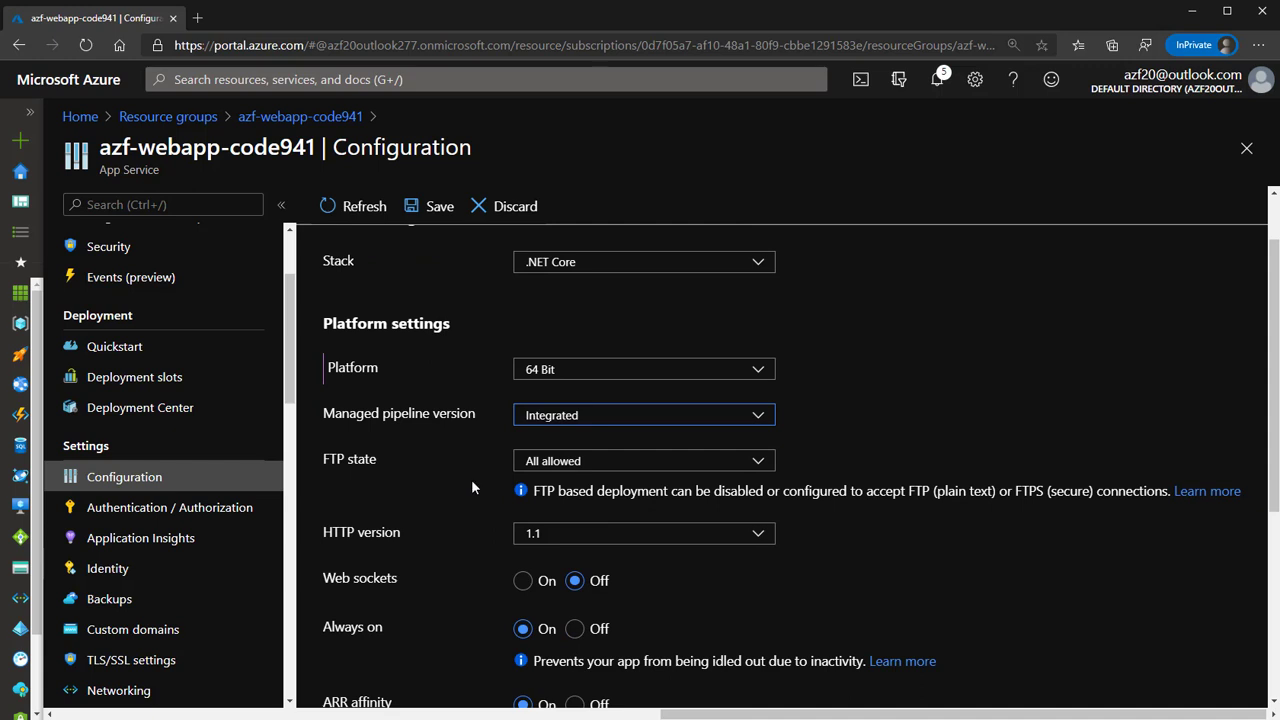
pyautogui.click(539, 469)
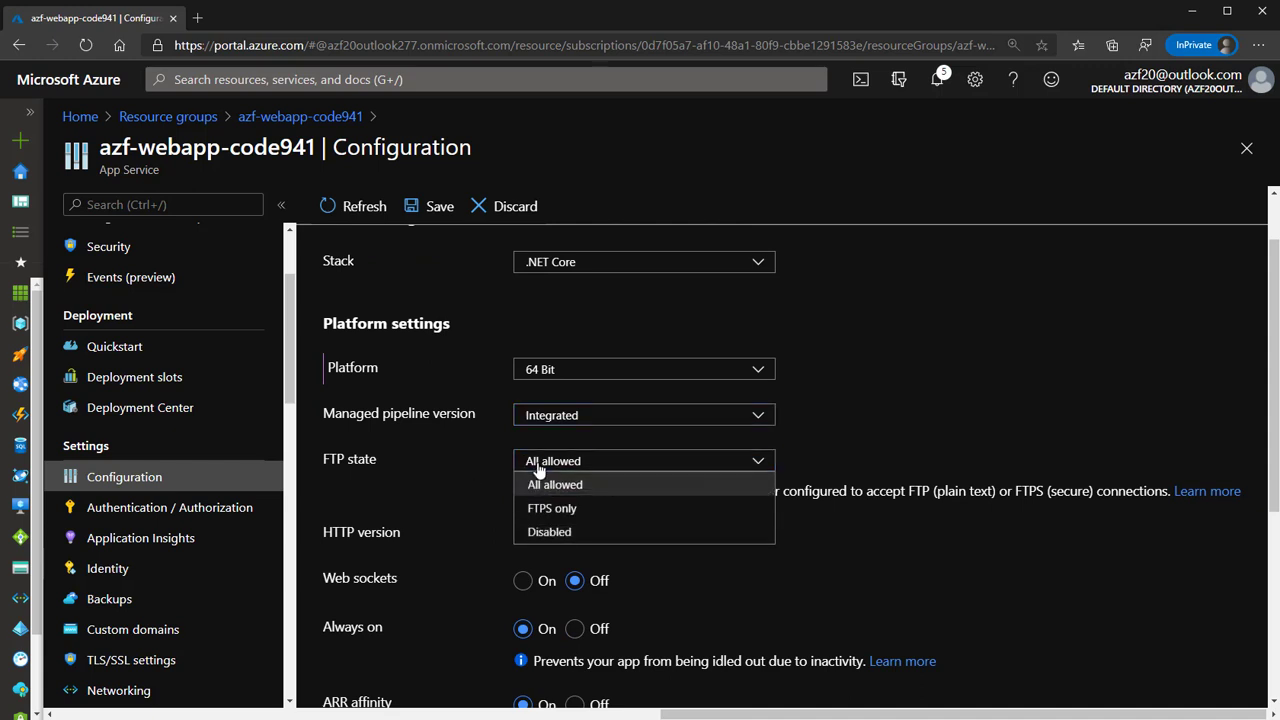
pyautogui.click(539, 469)
pyautogui.scroll(-1, 431, 508)
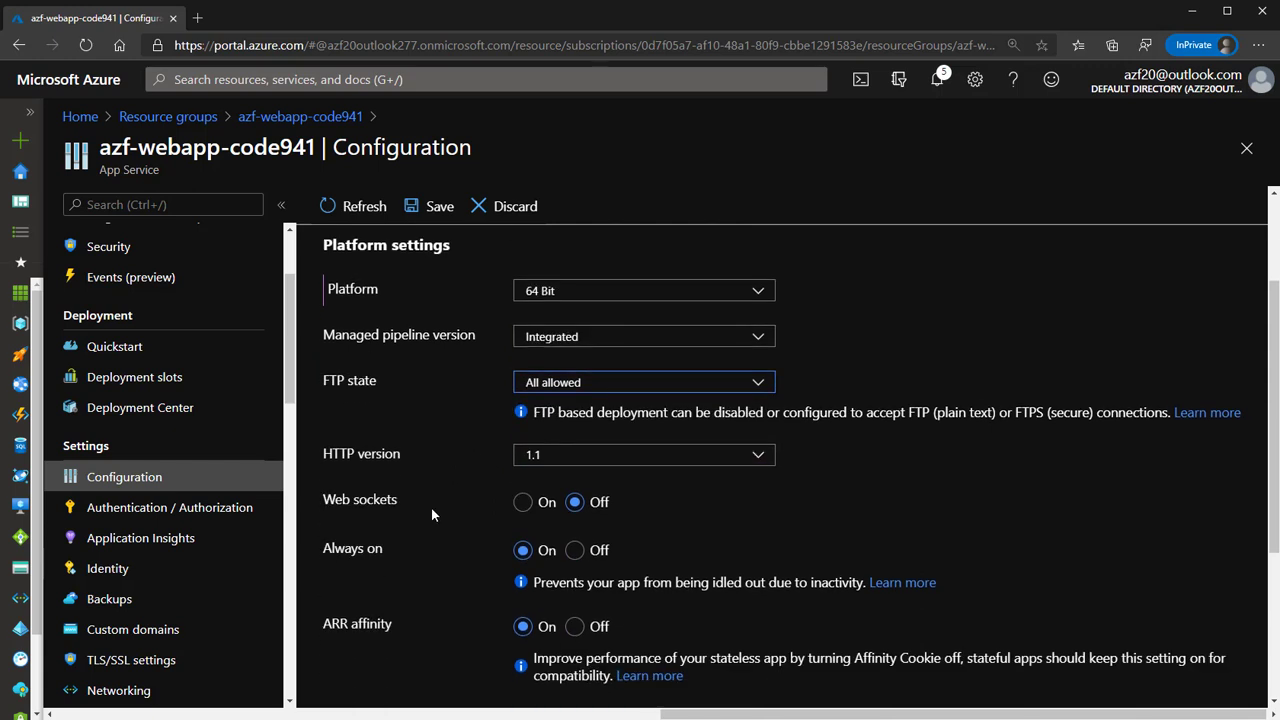
pyautogui.click(541, 461)
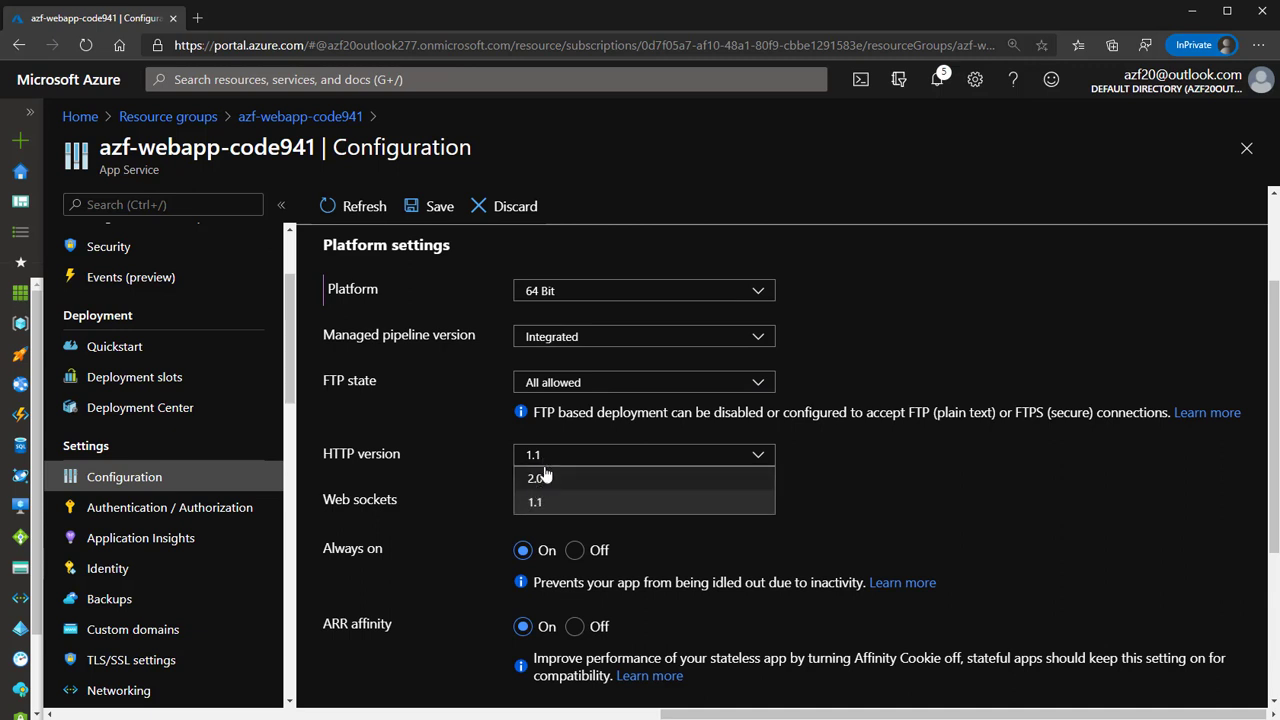
pyautogui.click(537, 479)
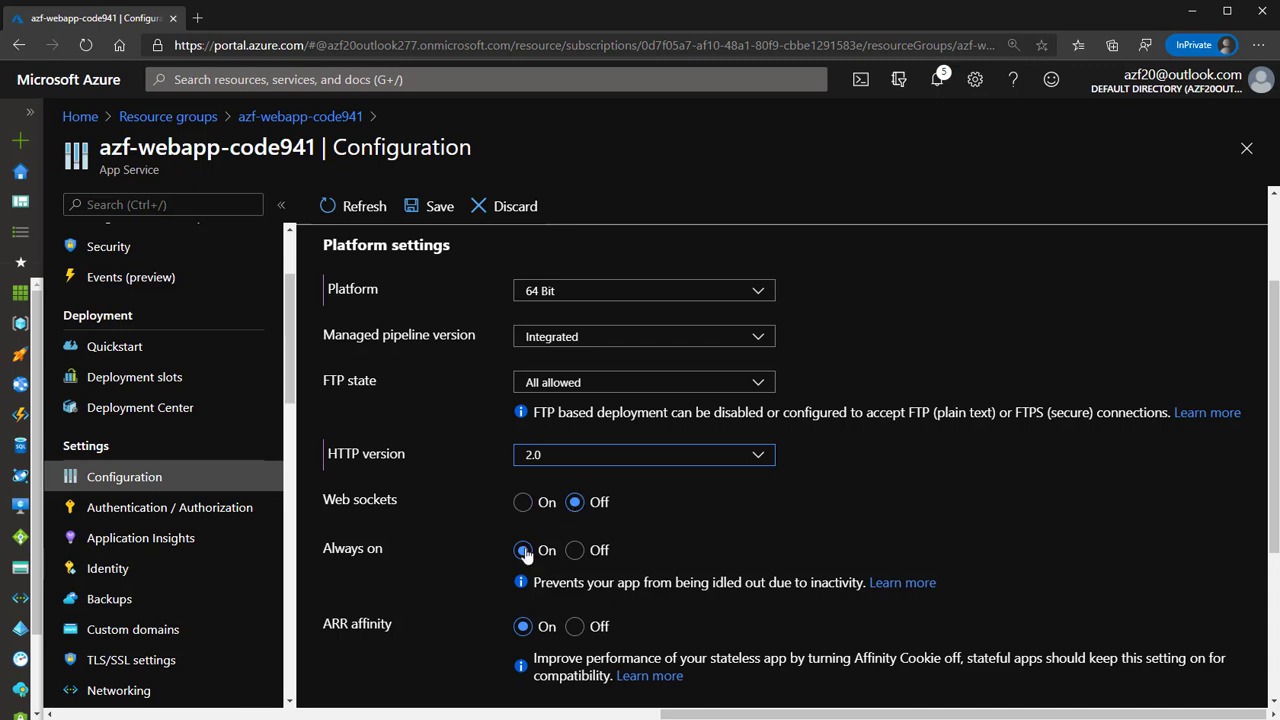
# Review the remaining general settings down to the client certificates, and save the configuration changes, accepting the app restart
pyautogui.scroll(-2, 525, 555)
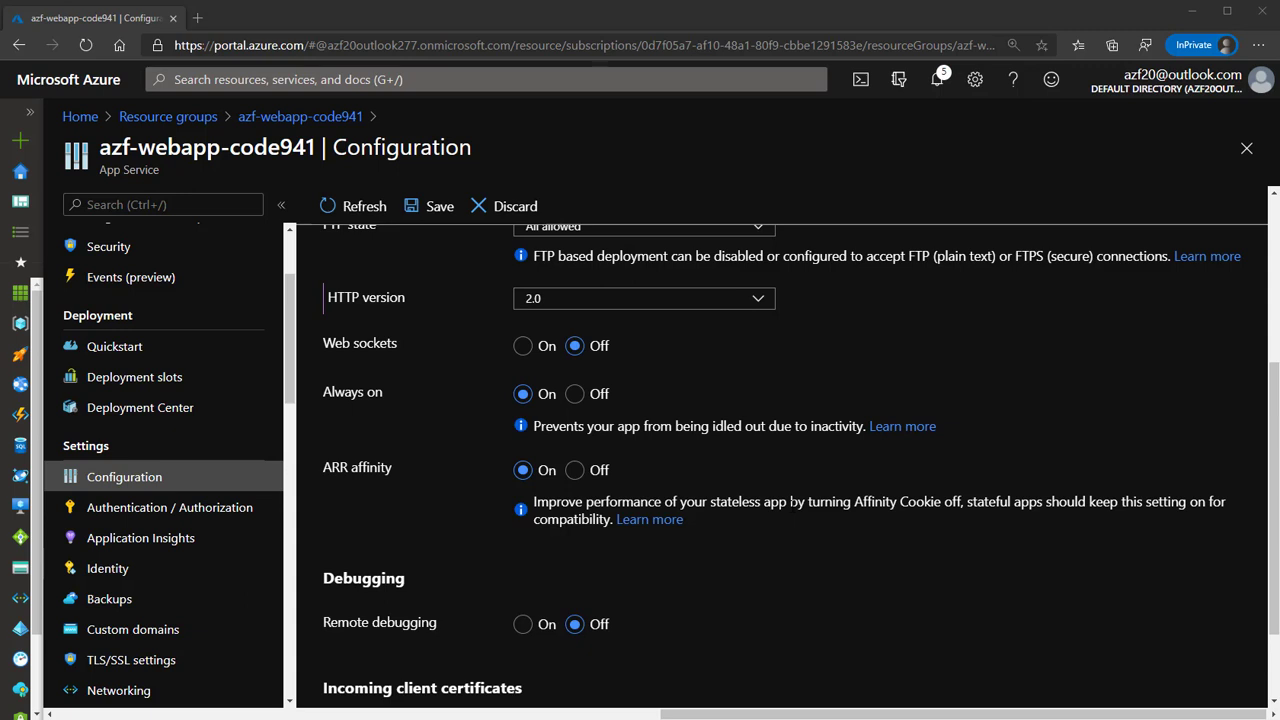
pyautogui.scroll(-1, 600, 512)
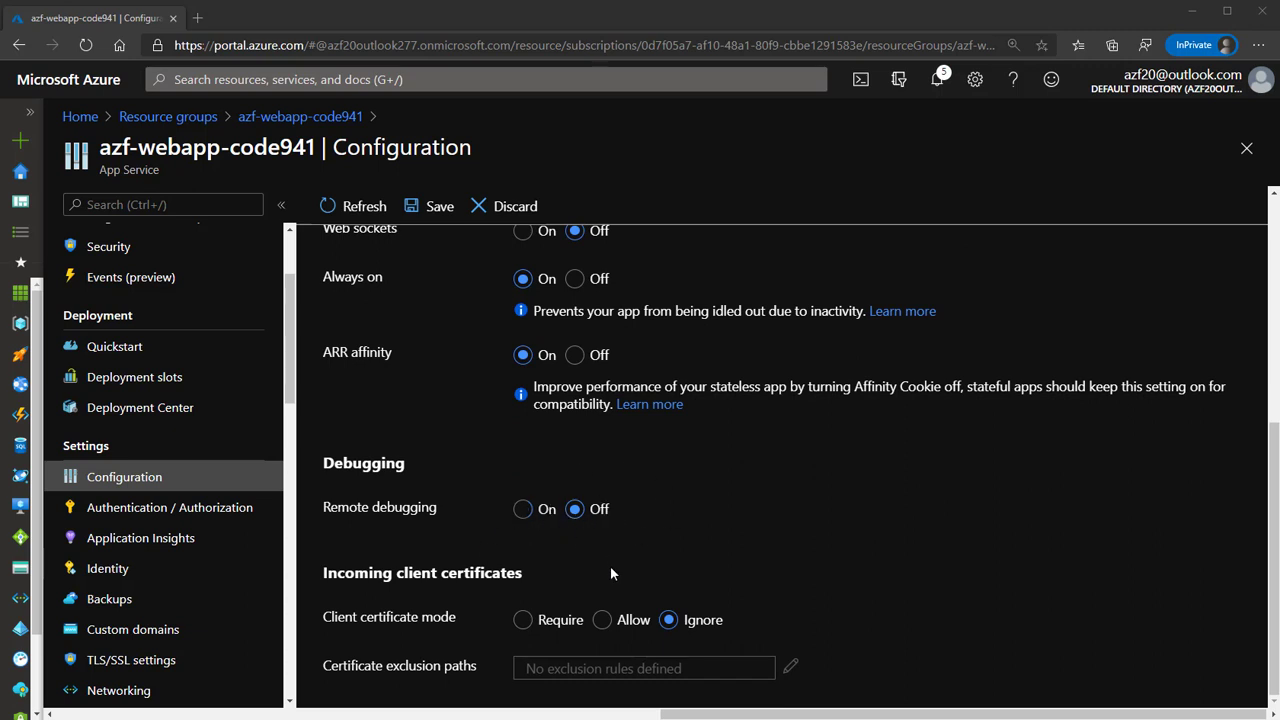
pyautogui.scroll(4, 627, 662)
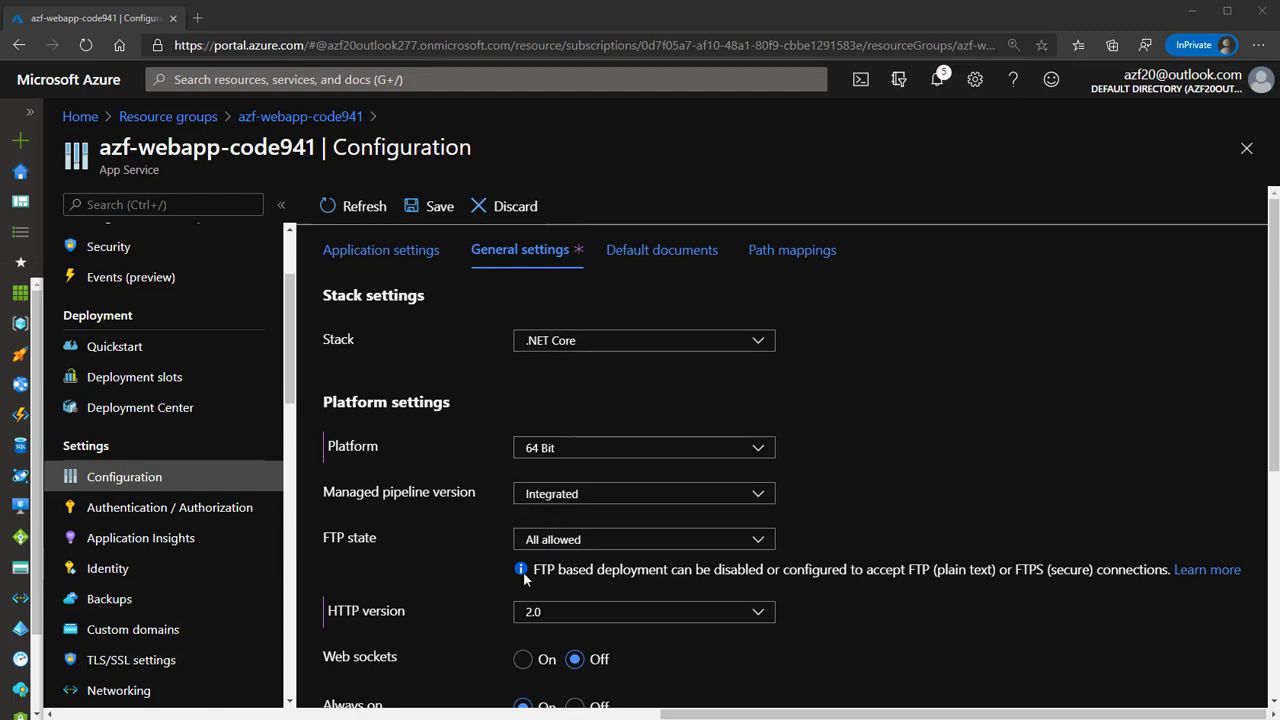
pyautogui.scroll(-4, 597, 439)
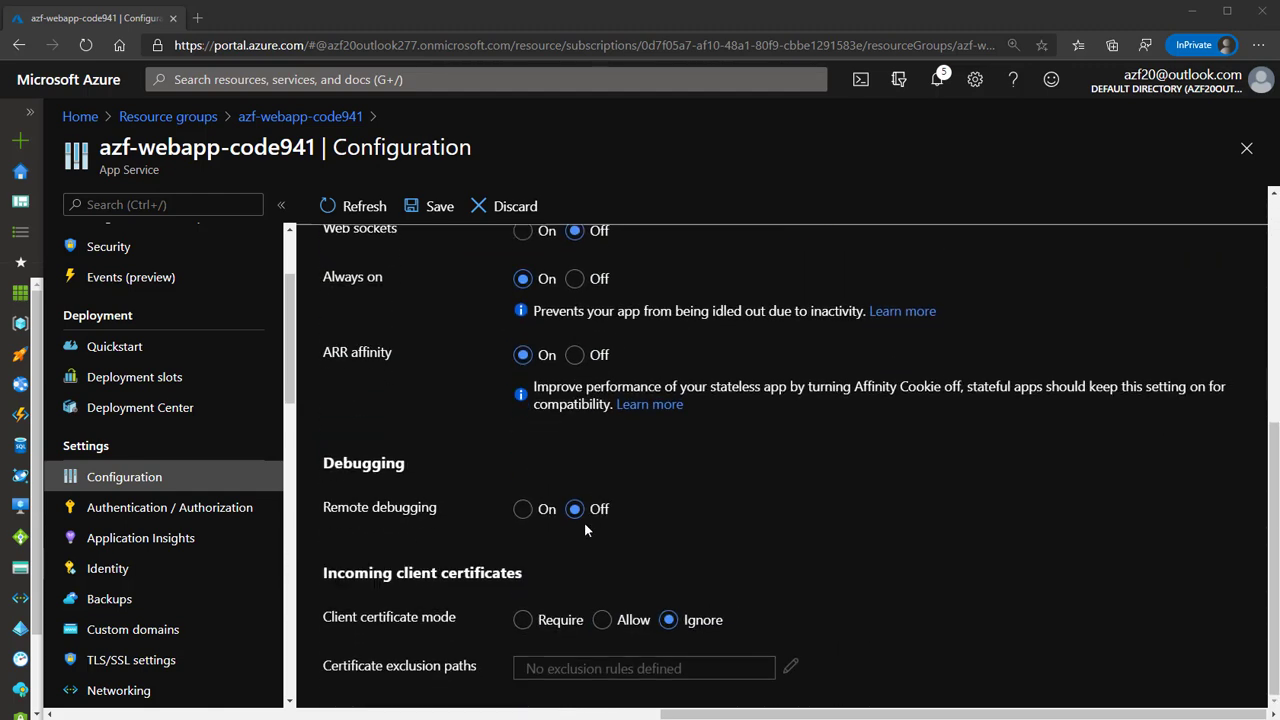
pyautogui.scroll(5, 584, 522)
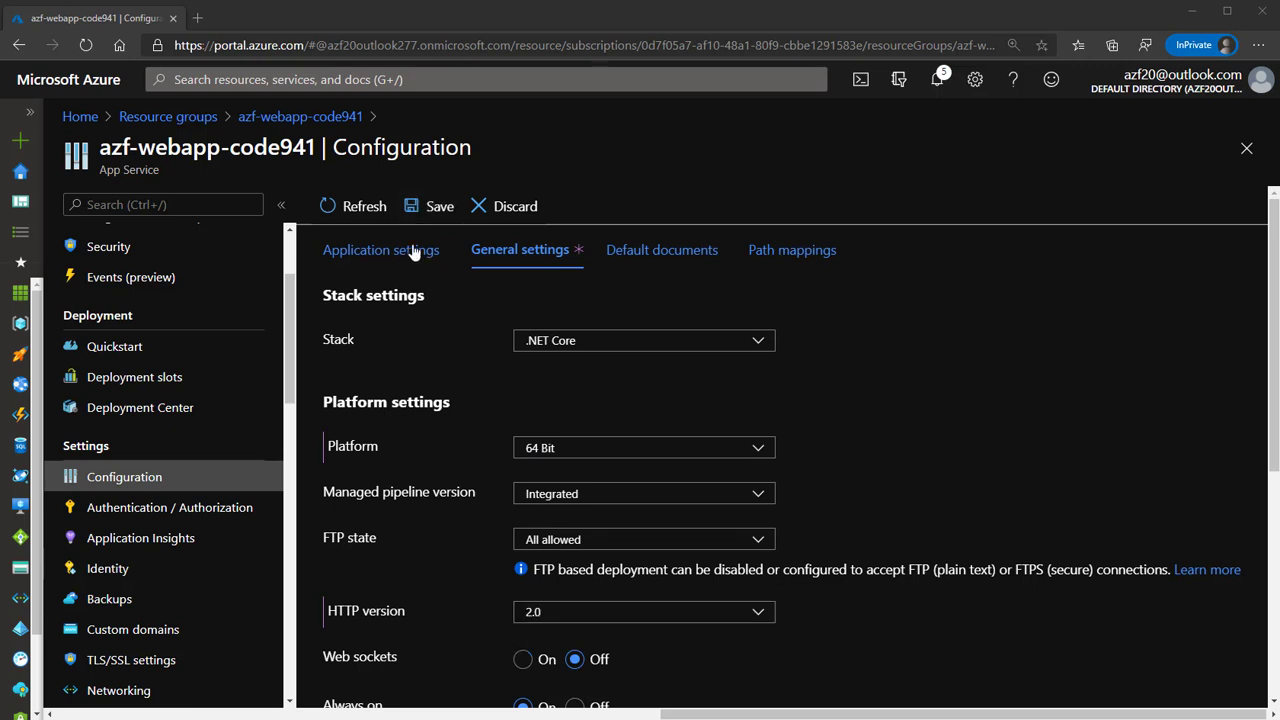
pyautogui.click(428, 206)
pyautogui.click(374, 319)
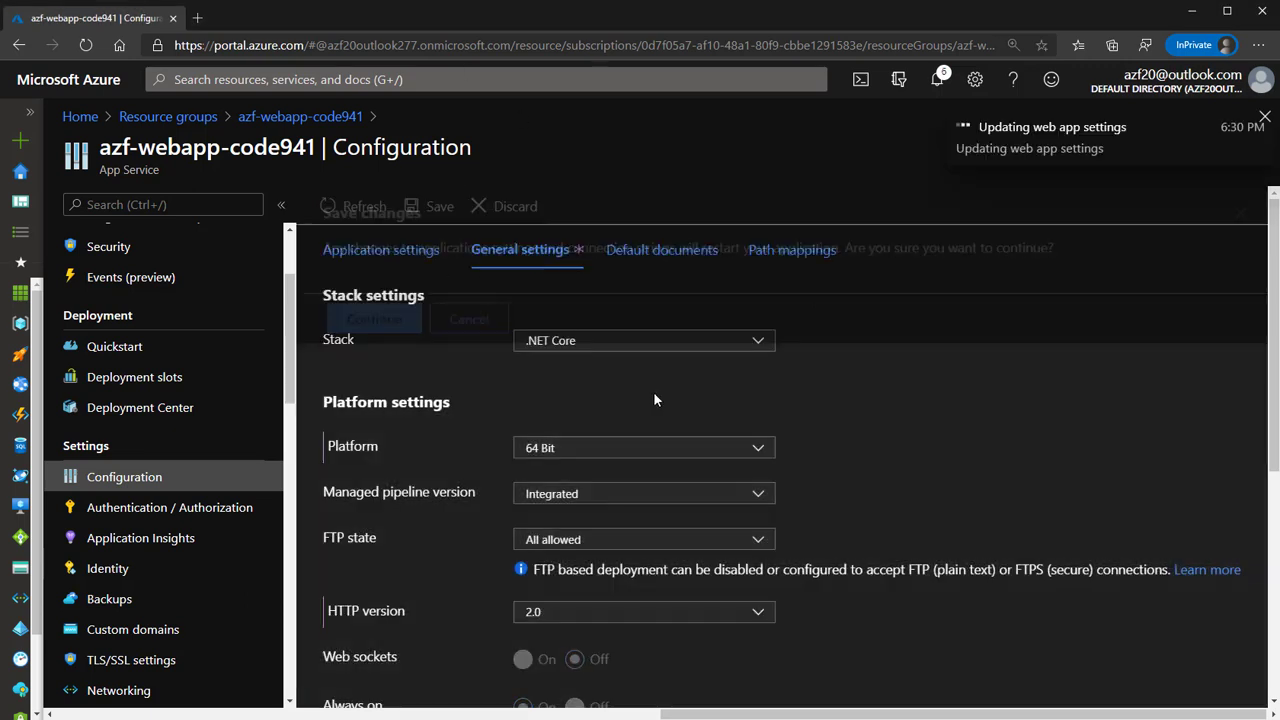
# Examine the web app's default documents list in its order of precedence
pyautogui.click(648, 256)
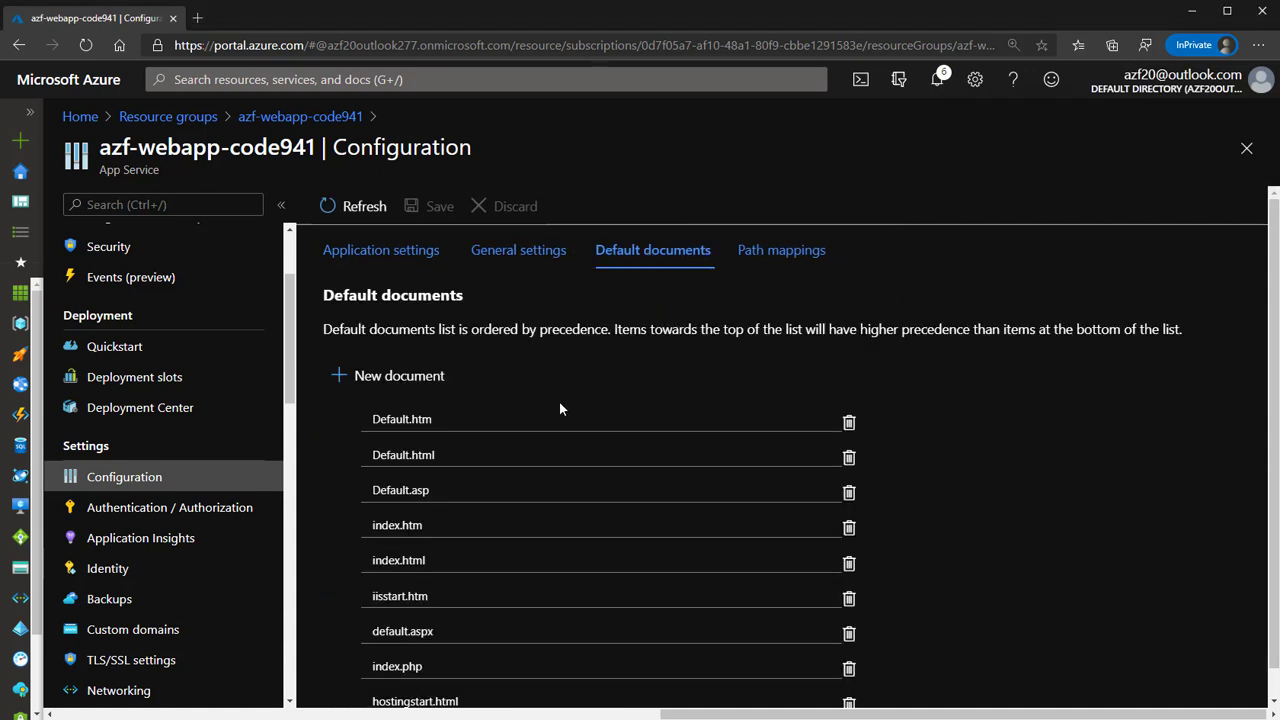
pyautogui.scroll(-1, 553, 437)
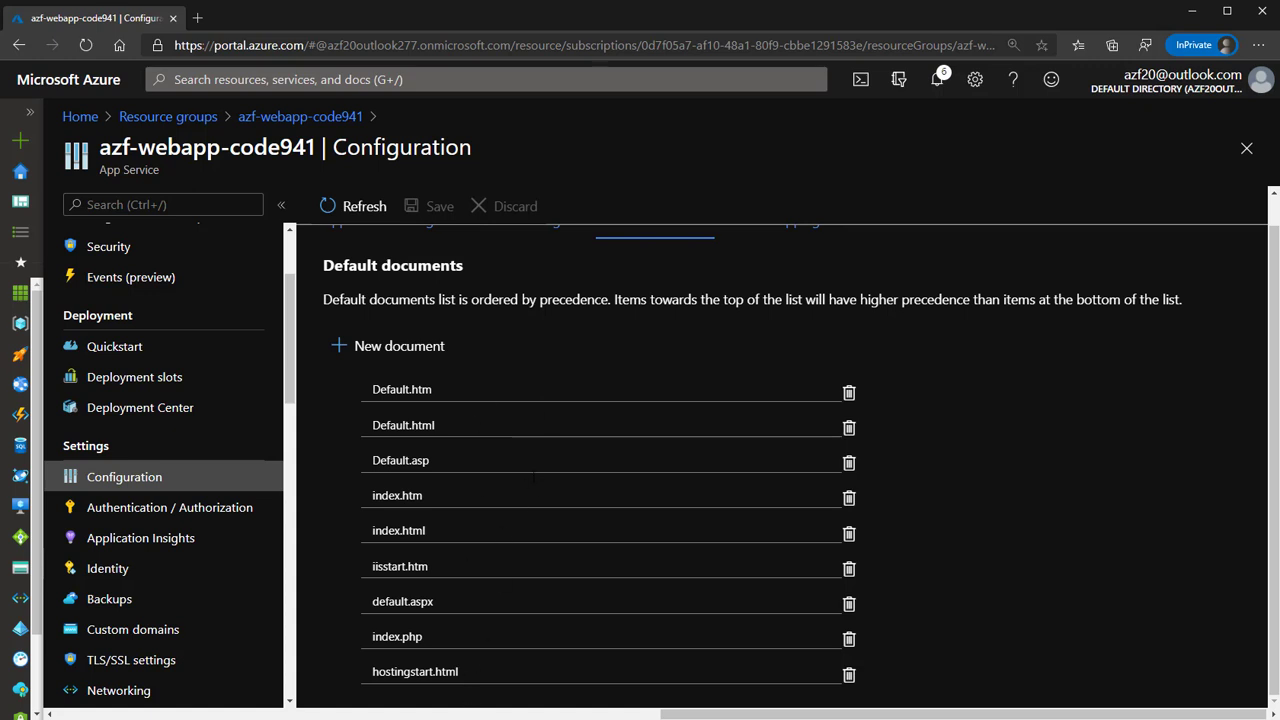
# Check the web app's handler mappings and virtual directories, and return to its application settings
pyautogui.scroll(1, 534, 476)
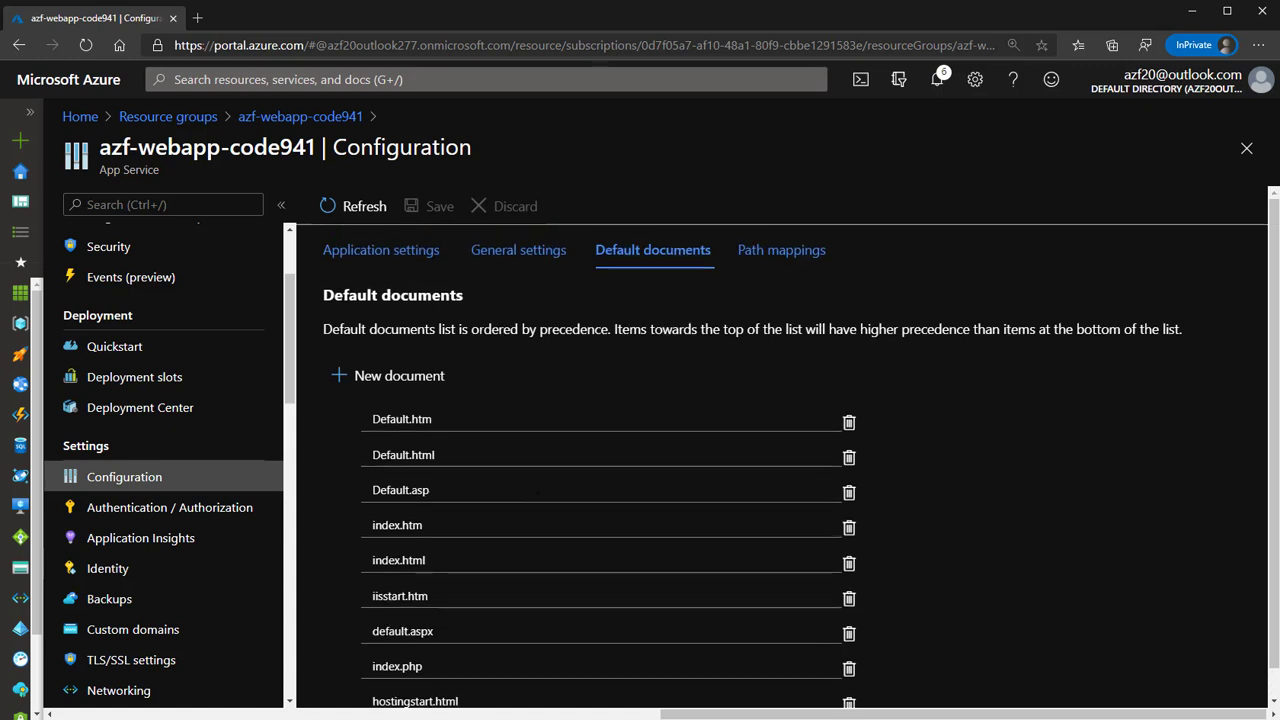
pyautogui.click(766, 260)
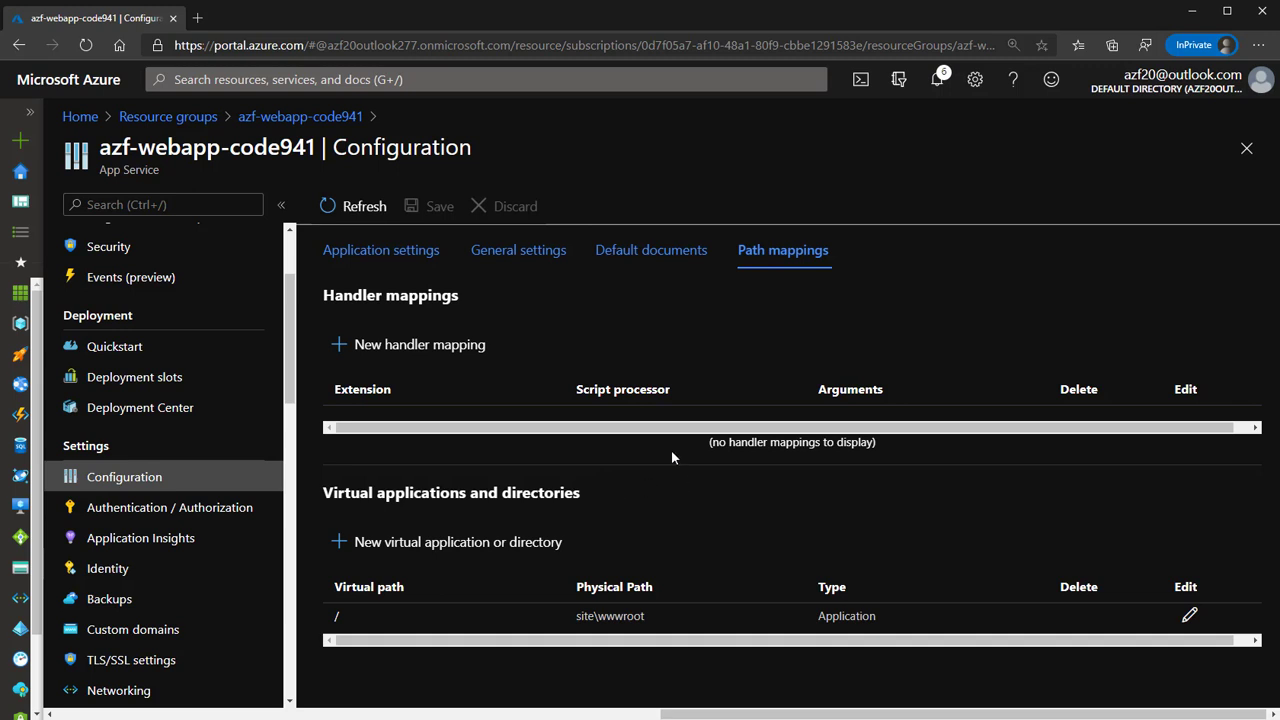
pyautogui.click(402, 252)
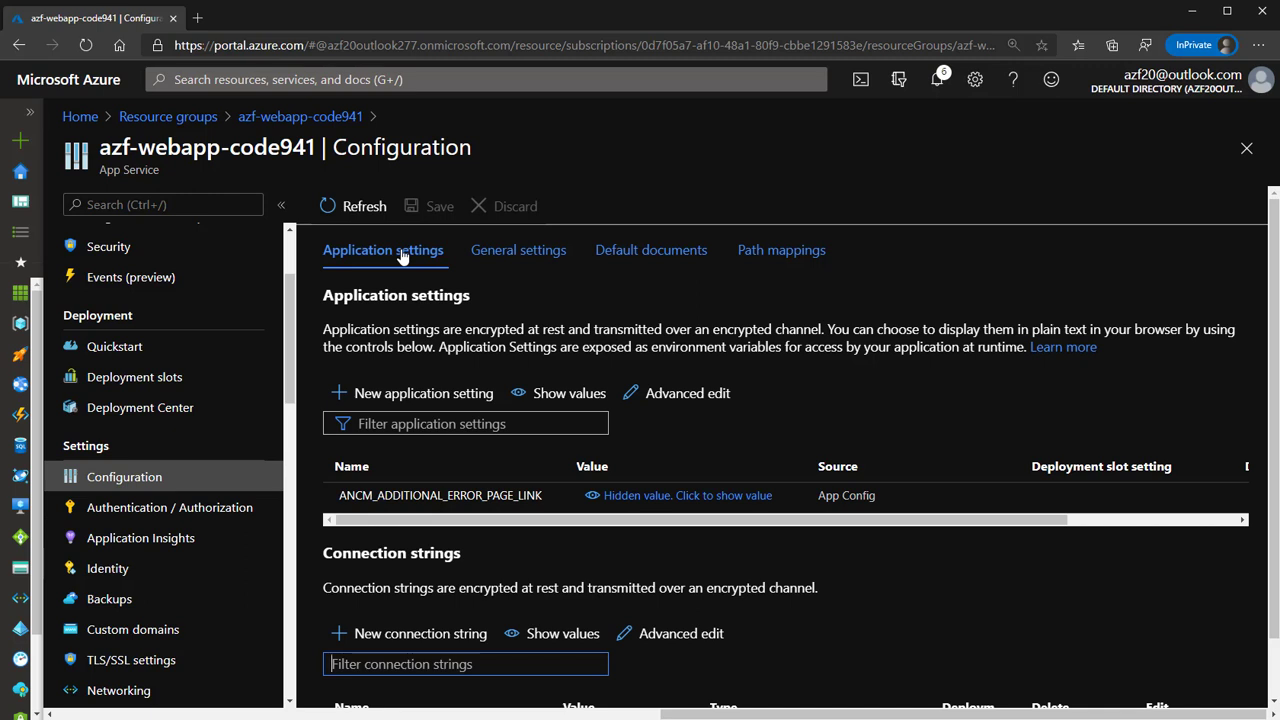
# Look through the app's management pages and examine the assigned azurewebsites.net domain under Custom domains
pyautogui.scroll(-1, 272, 573)
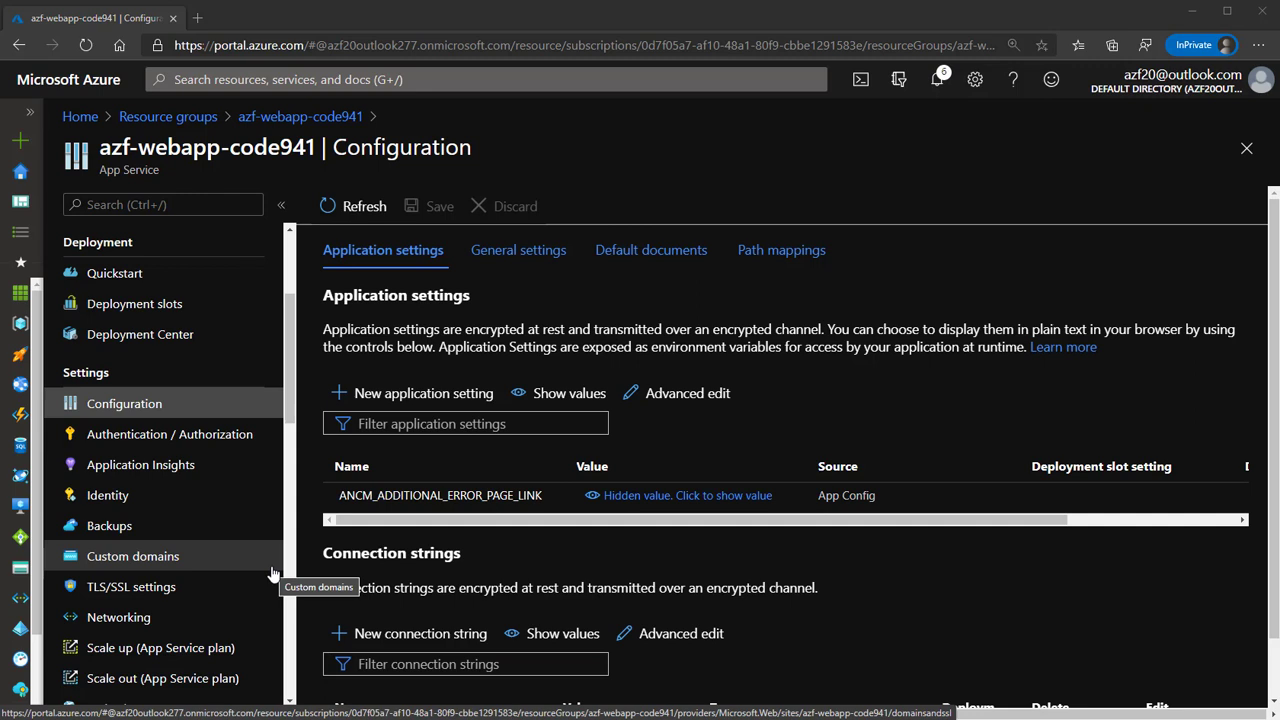
pyautogui.scroll(-2, 163, 571)
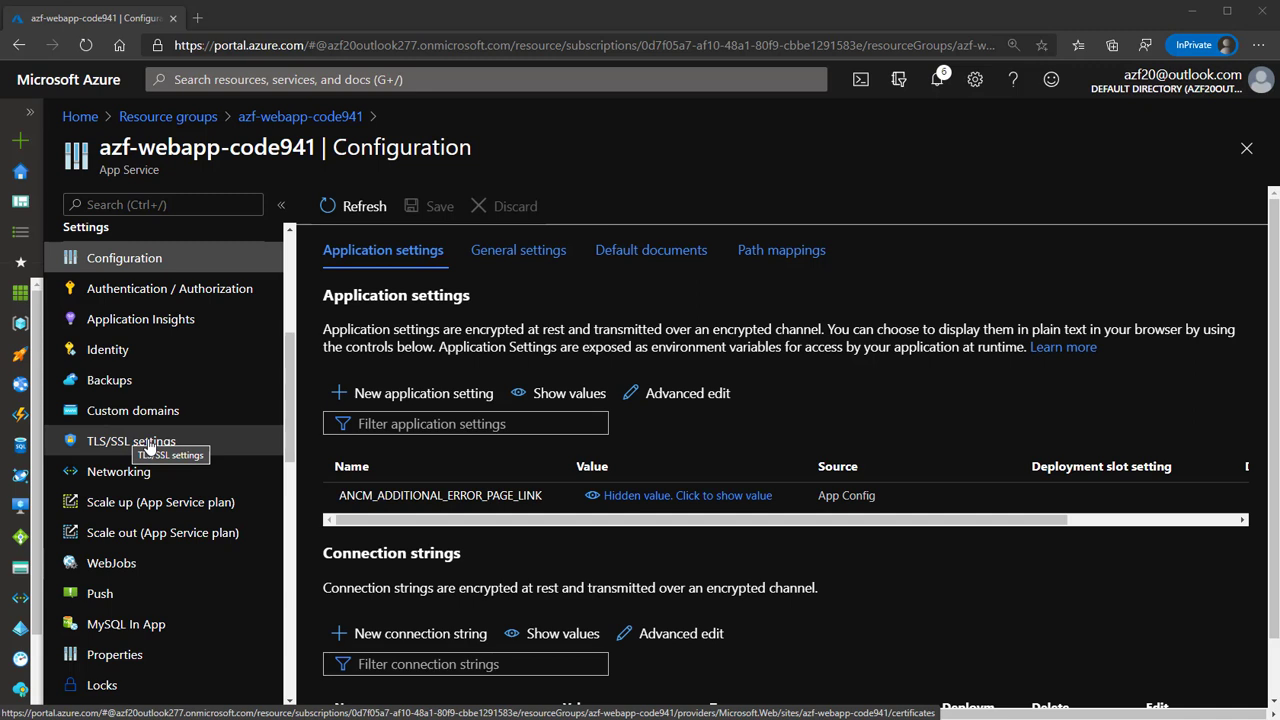
pyautogui.scroll(-4, 150, 450)
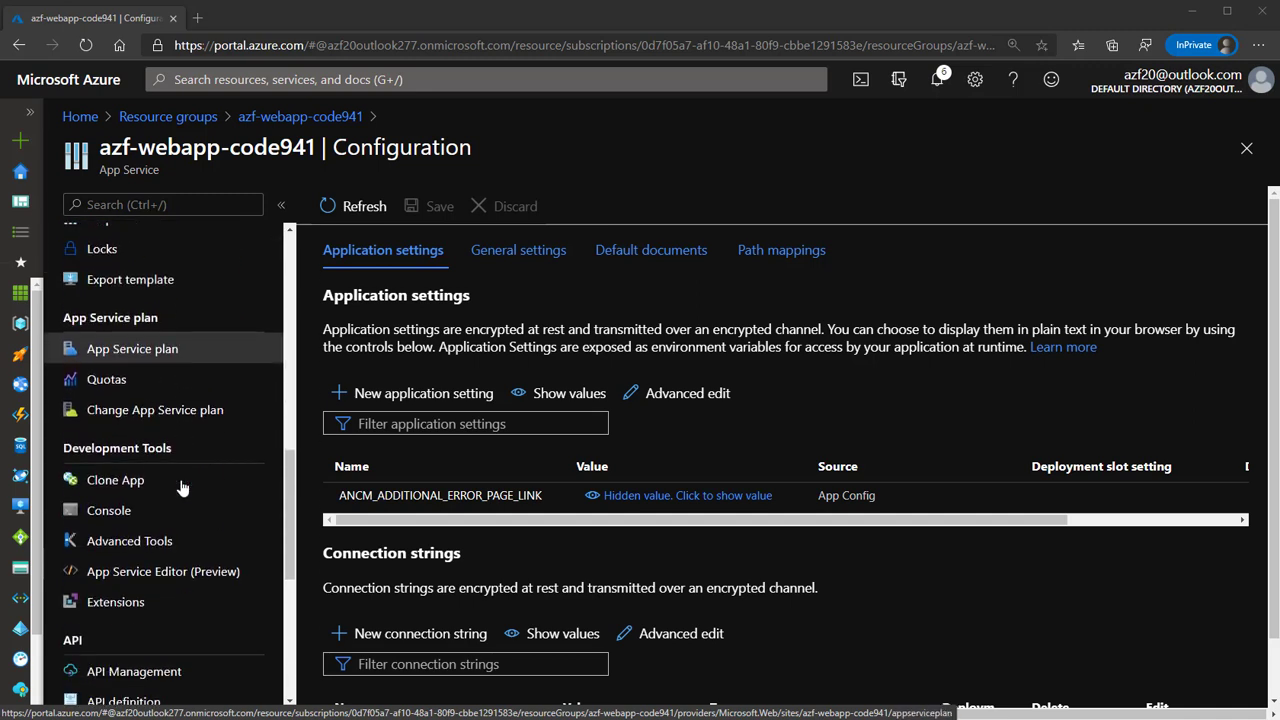
pyautogui.scroll(5, 200, 597)
pyautogui.click(166, 486)
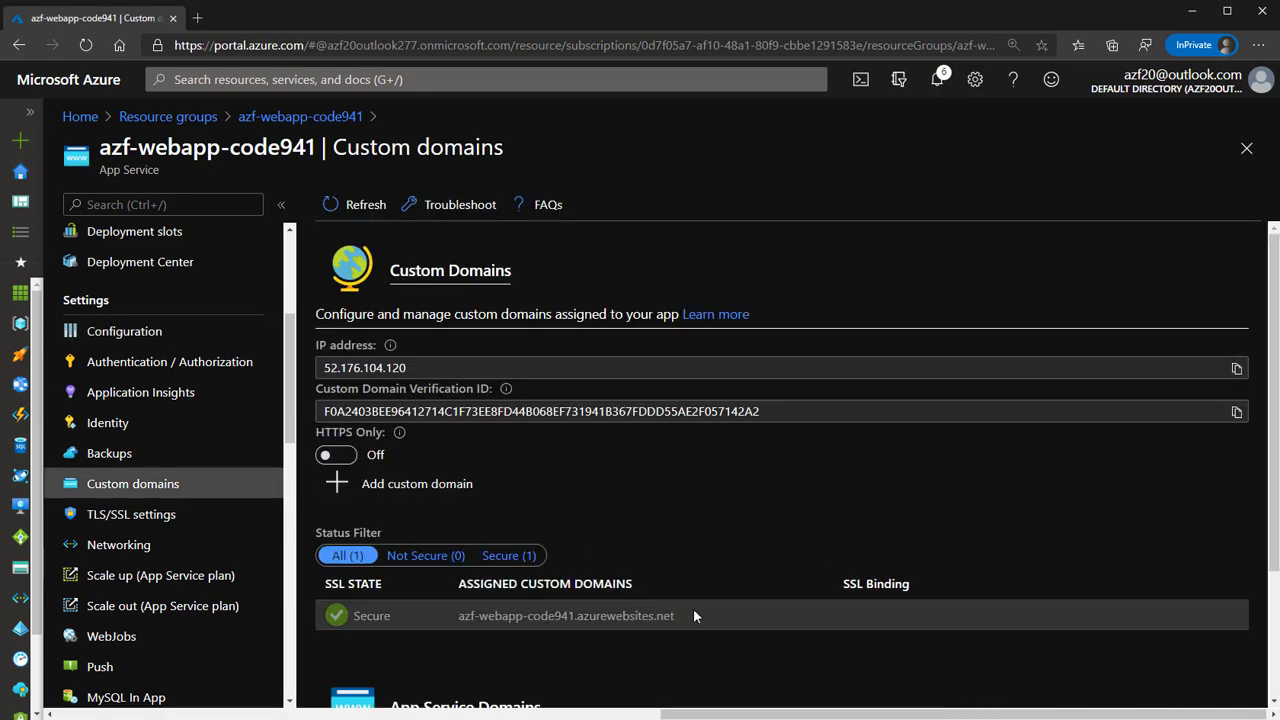
pyautogui.moveTo(683, 614); pyautogui.dragTo(461, 616)
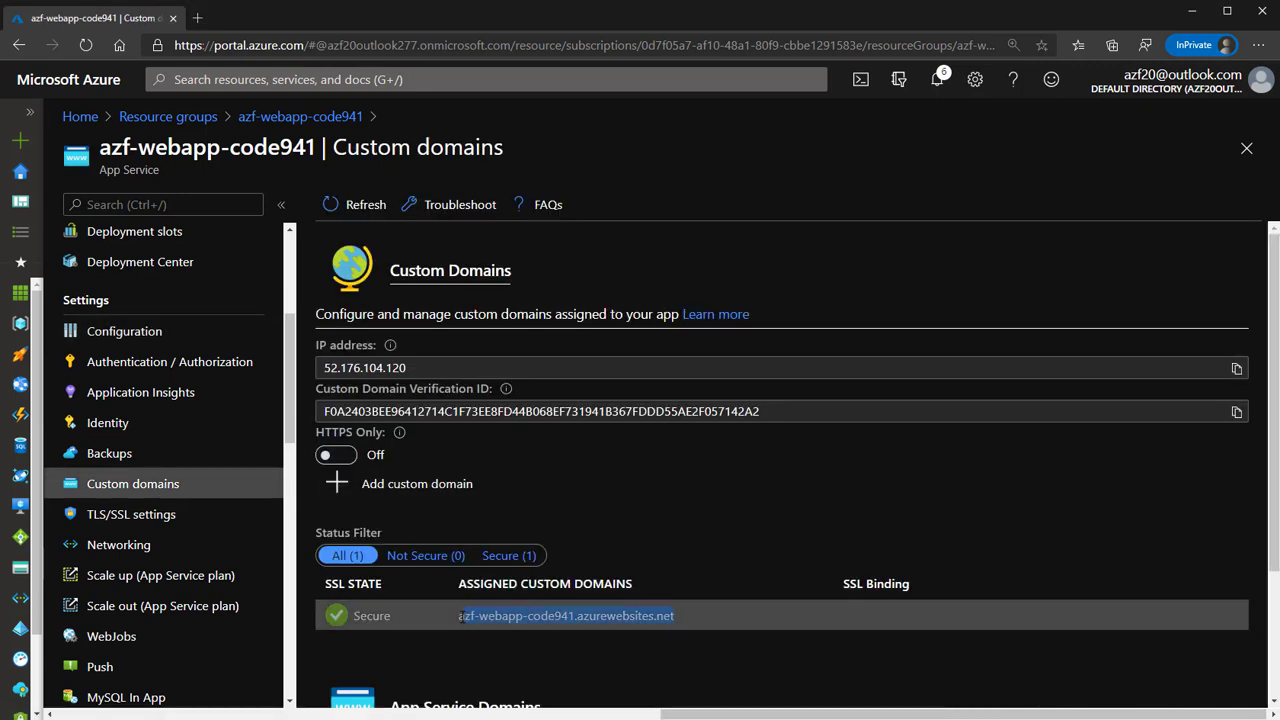
pyautogui.click(525, 629)
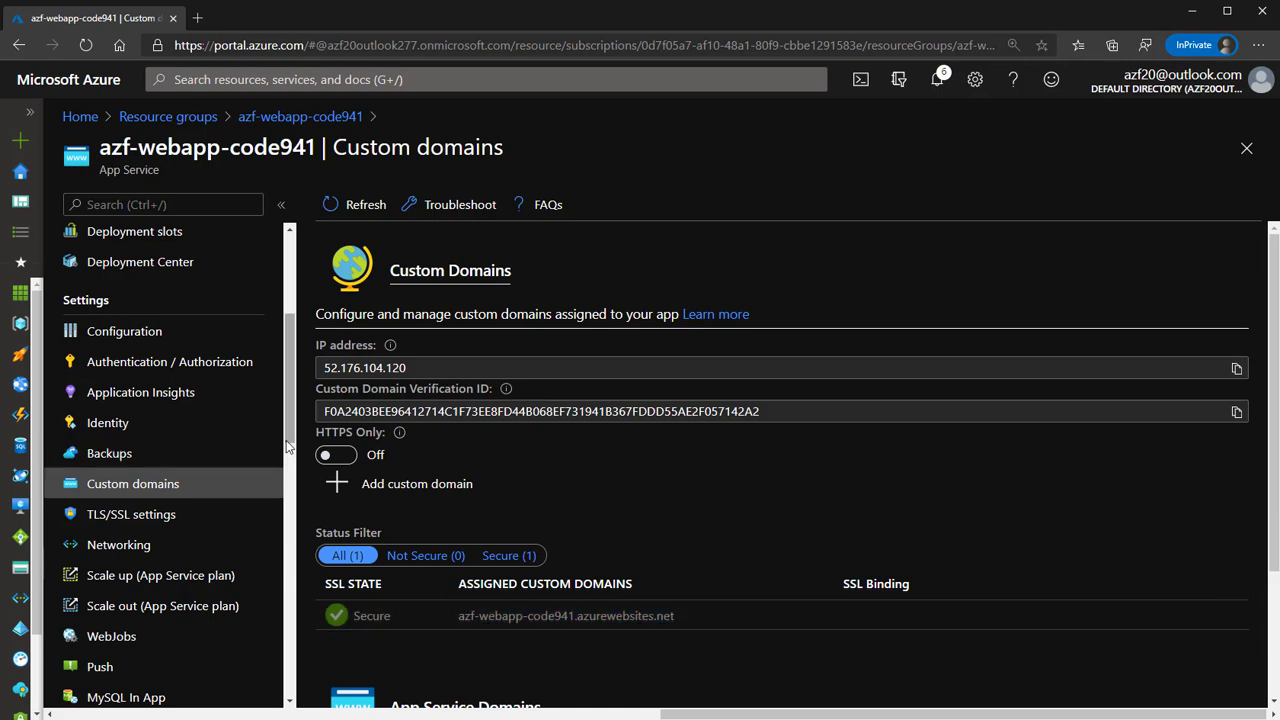
# Show the app's Overview and load azf-webapp-code941.azurewebsites.net in a new browser tab
pyautogui.scroll(2, 295, 360)
pyautogui.scroll(2, 270, 300)
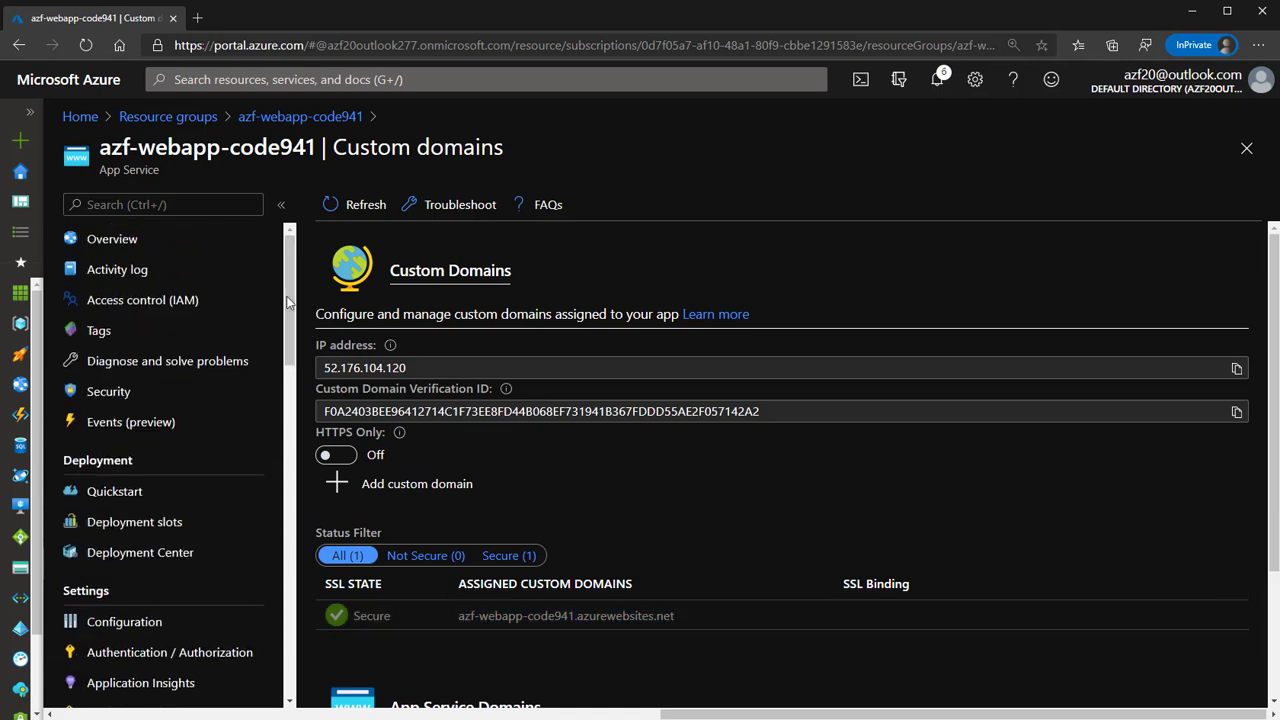
pyautogui.click(200, 242)
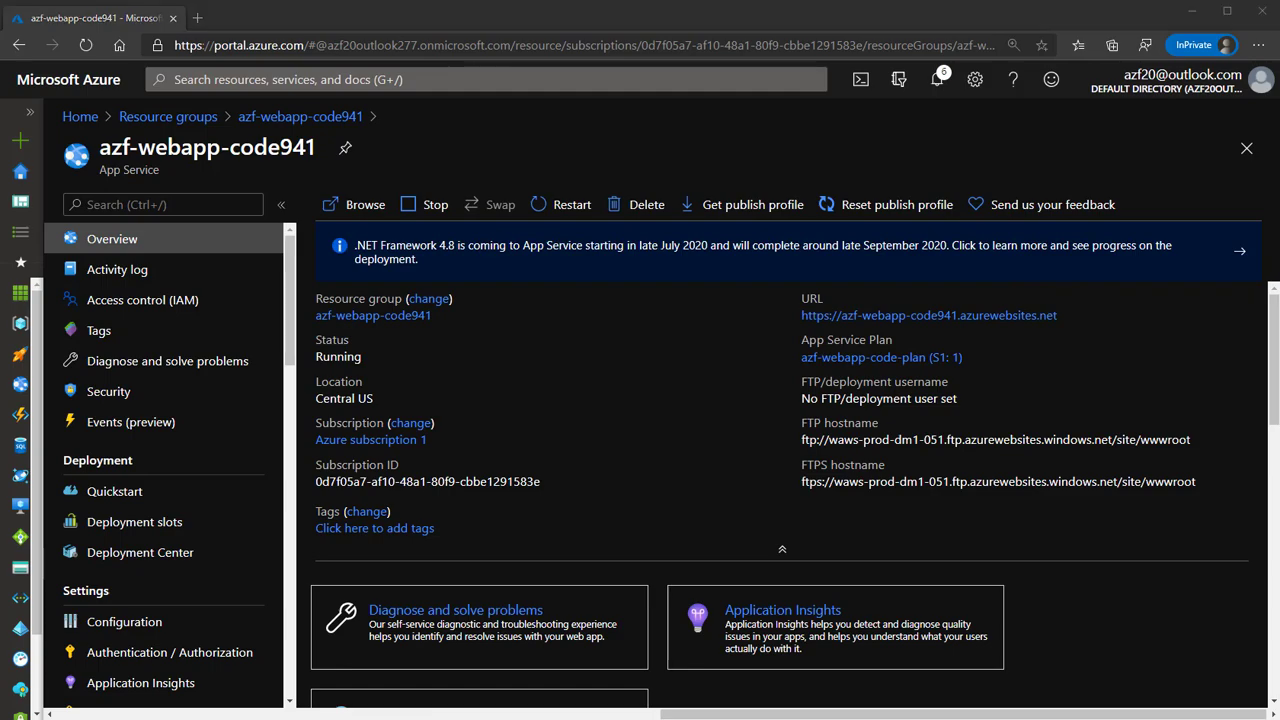
pyautogui.hotkey('ctrl', 't')
pyautogui.write('azf-webapp-code941.azurewebsites.net')
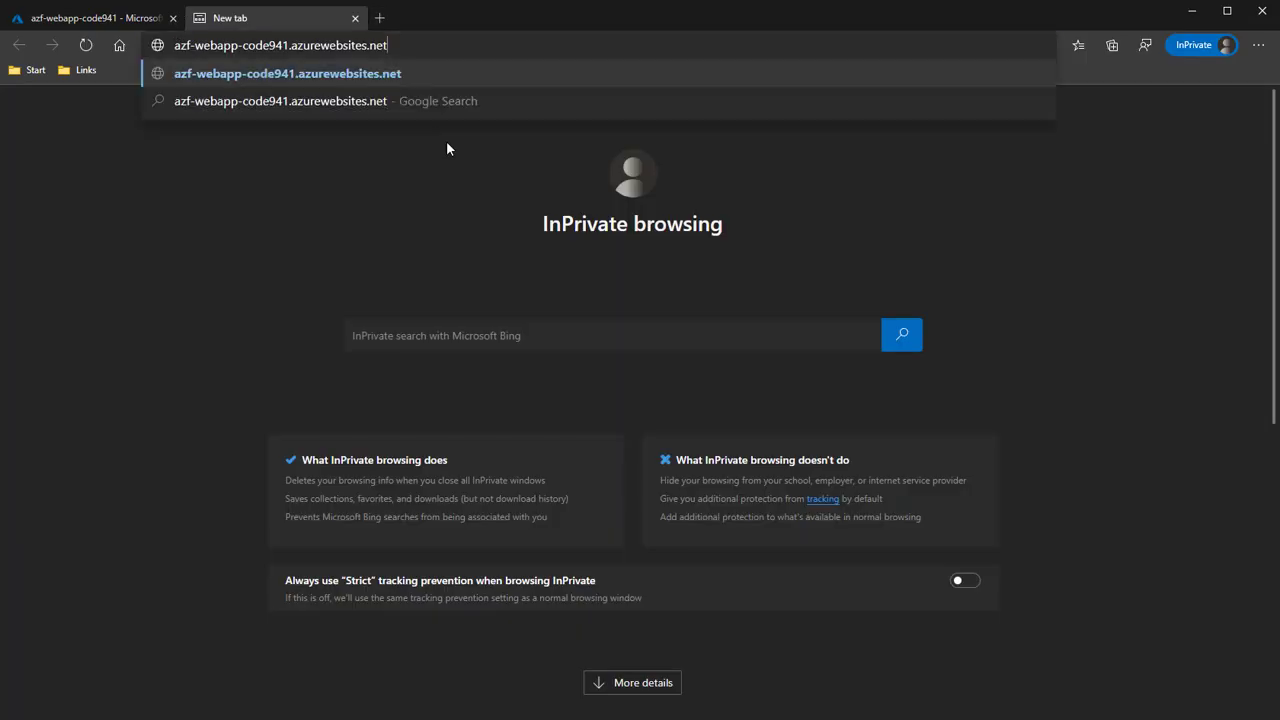
pyautogui.press('Return')
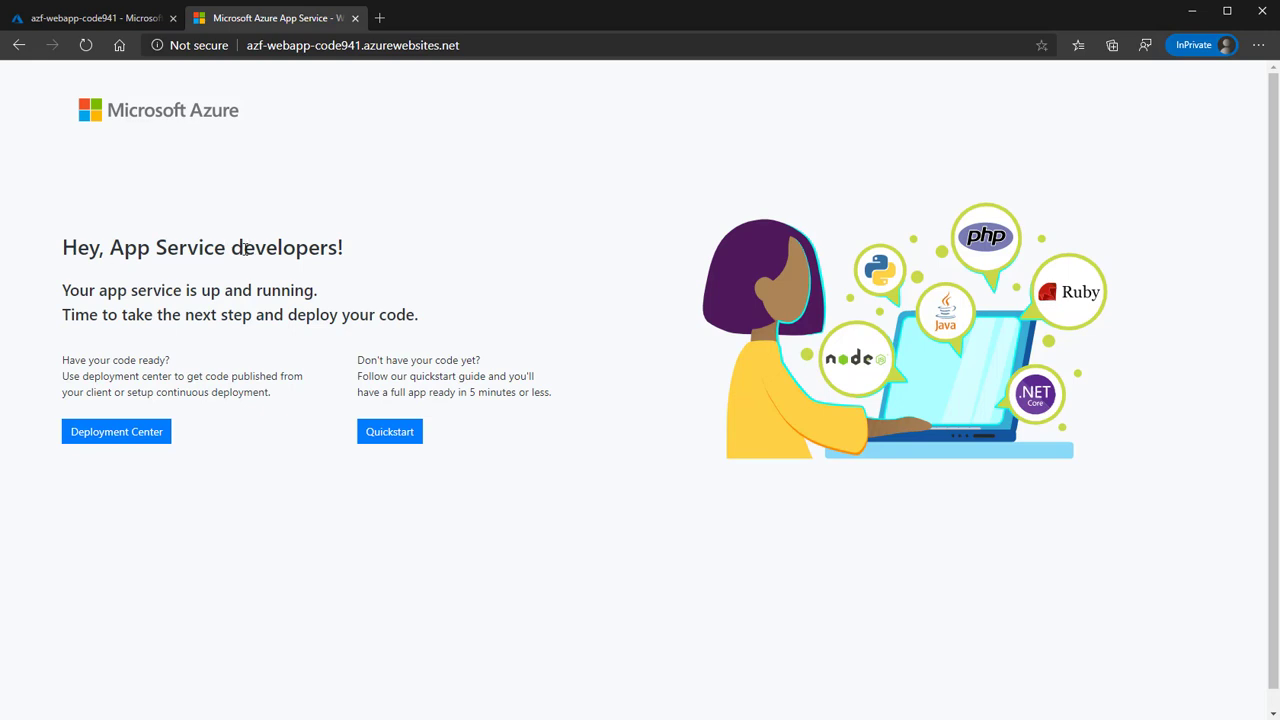
# Return to the app's Custom domains page in the portal and start adding a custom domain
pyautogui.click(122, 18)
pyautogui.scroll(-3, 199, 453)
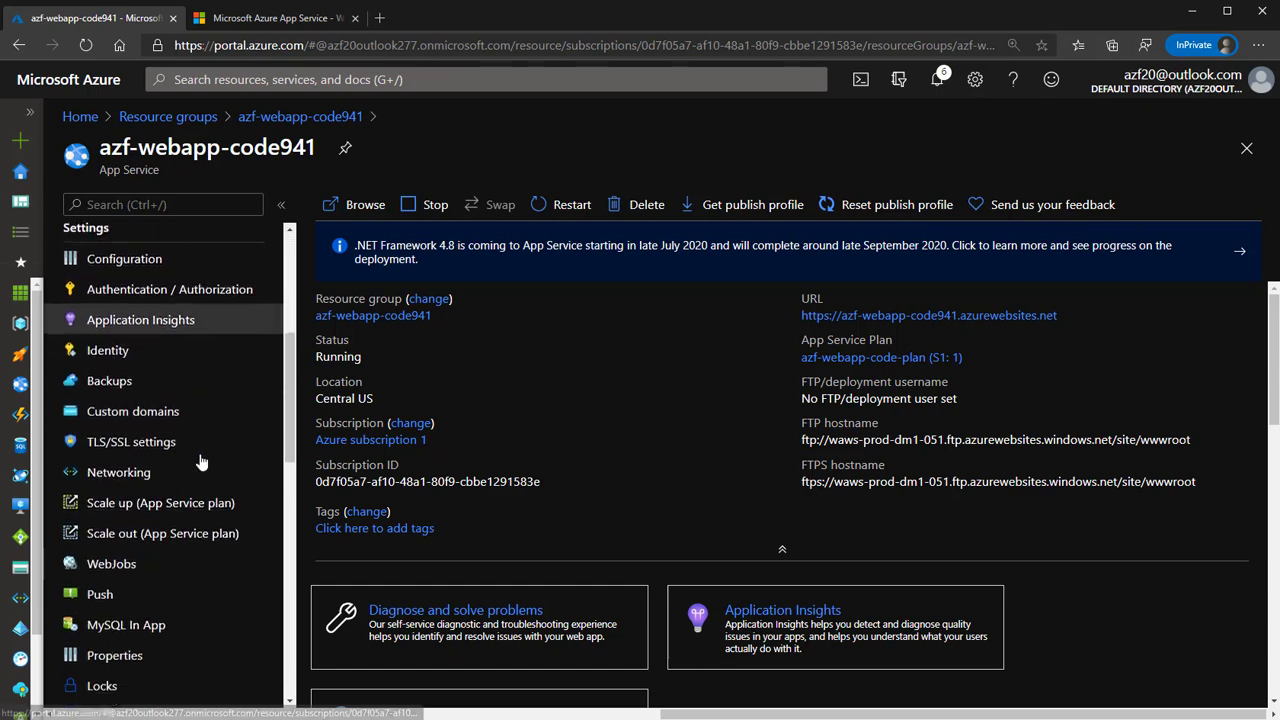
pyautogui.click(252, 417)
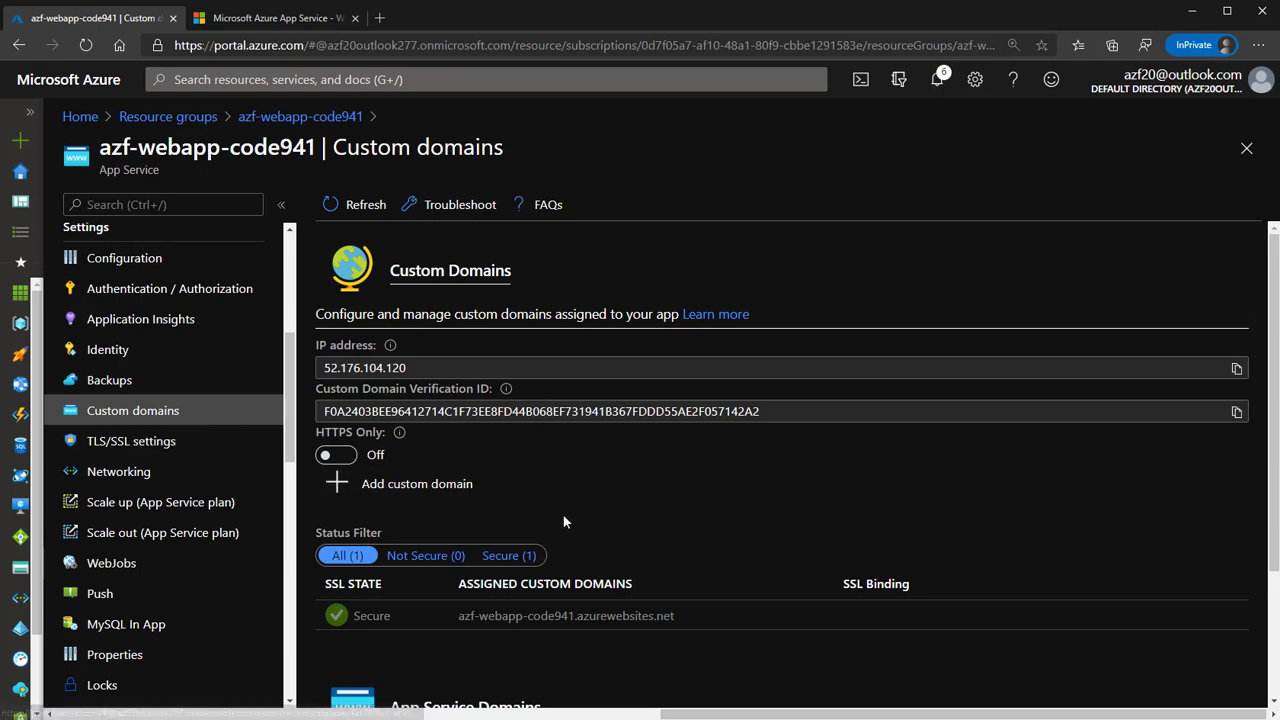
pyautogui.scroll(-3, 564, 514)
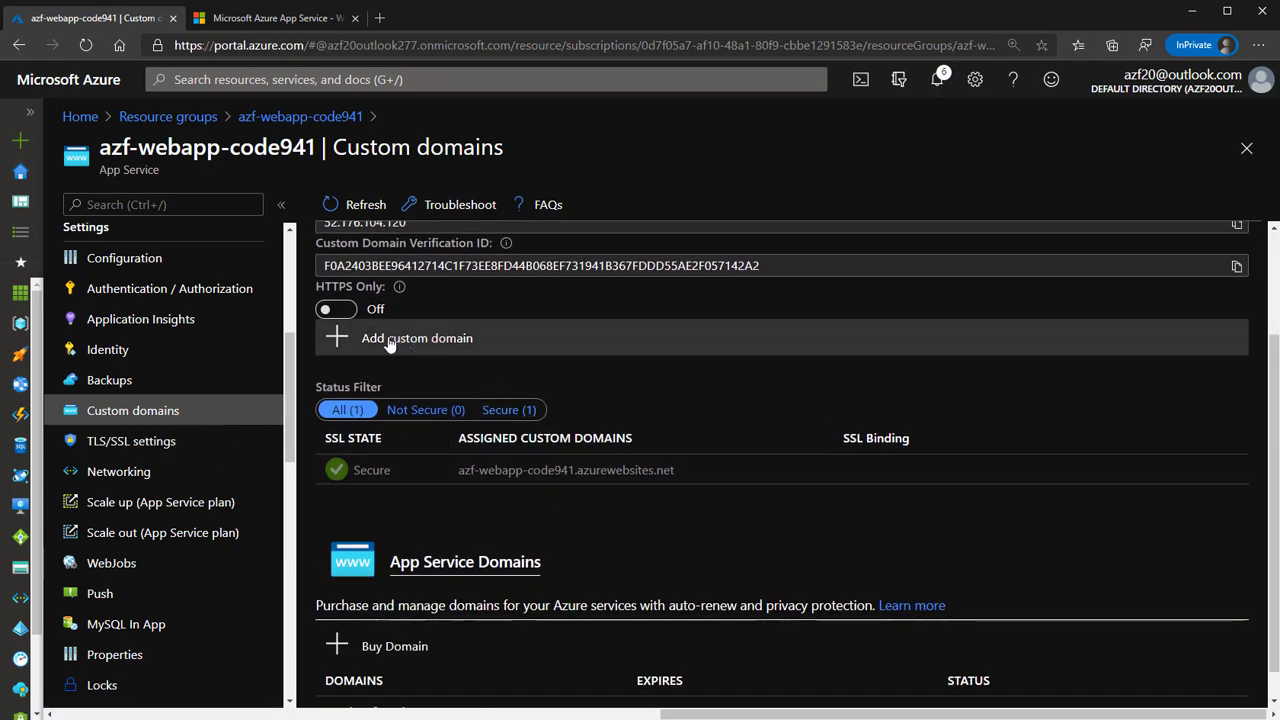
pyautogui.click(418, 340)
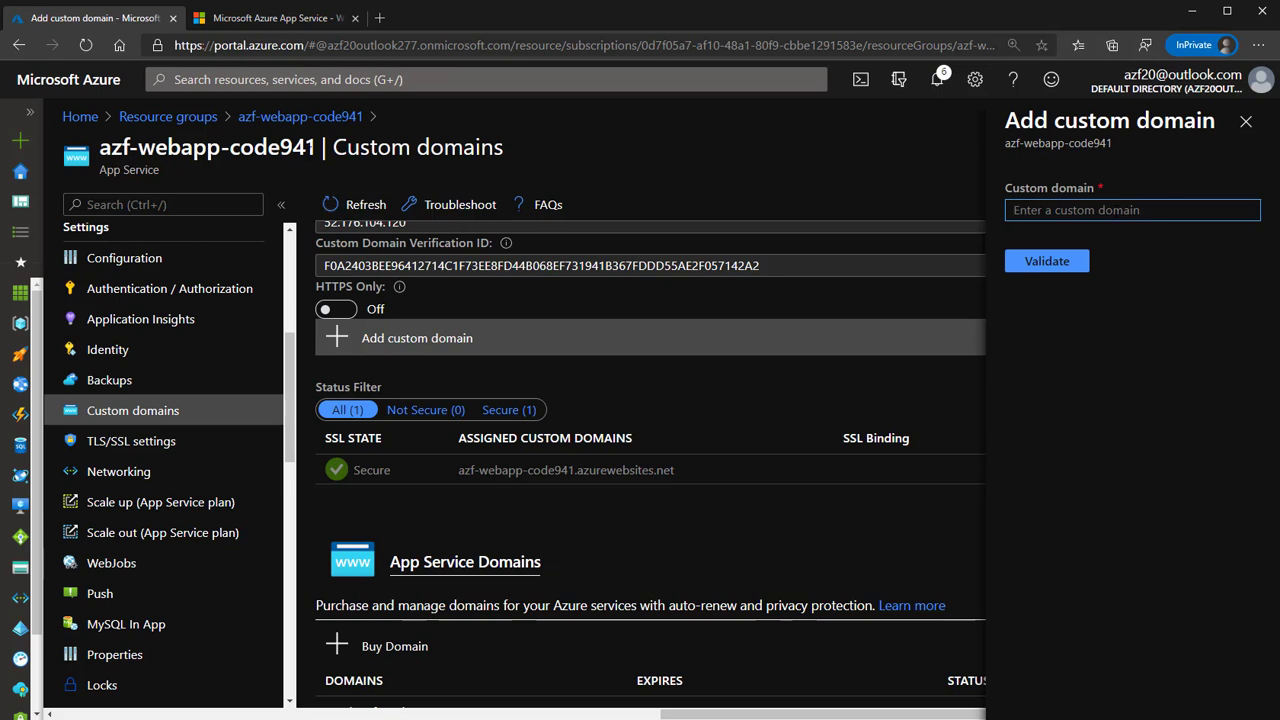
# Enter azf-webapp-code941.conosur.tech as the custom domain, reusing the web app's name as the subdomain
pyautogui.moveTo(316, 147); pyautogui.dragTo(100, 147)
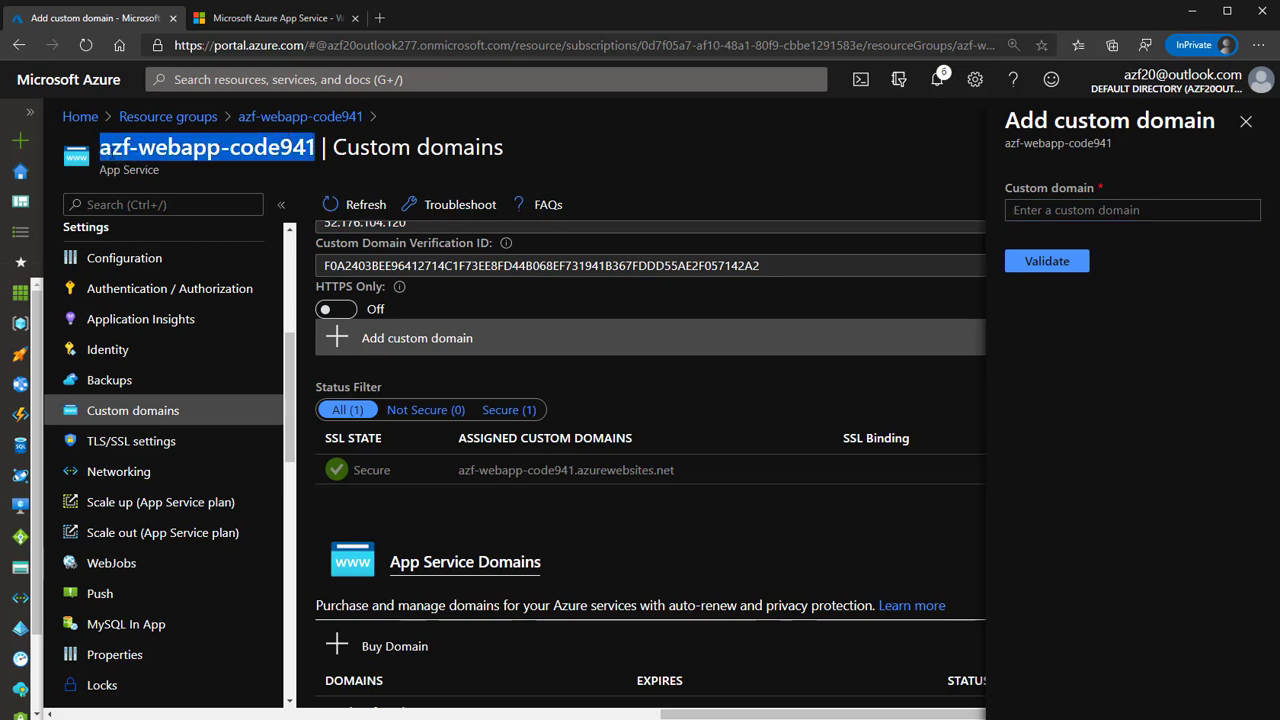
pyautogui.hotkey('ctrl', 'c')
pyautogui.click(1094, 212)
pyautogui.hotkey('ctrl', 'v')
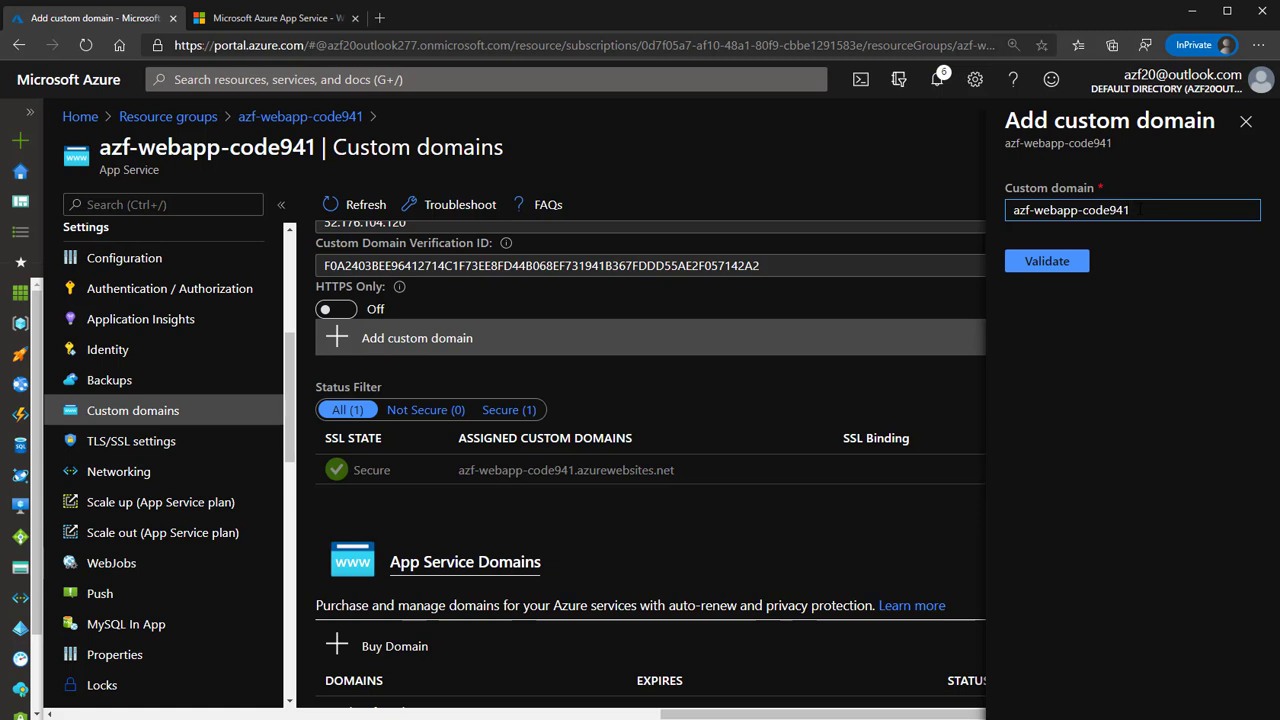
pyautogui.write('.conso')
pyautogui.press('BackSpace')
pyautogui.write('sur.tech')
pyautogui.moveTo(1203, 210); pyautogui.dragTo(1012, 210)
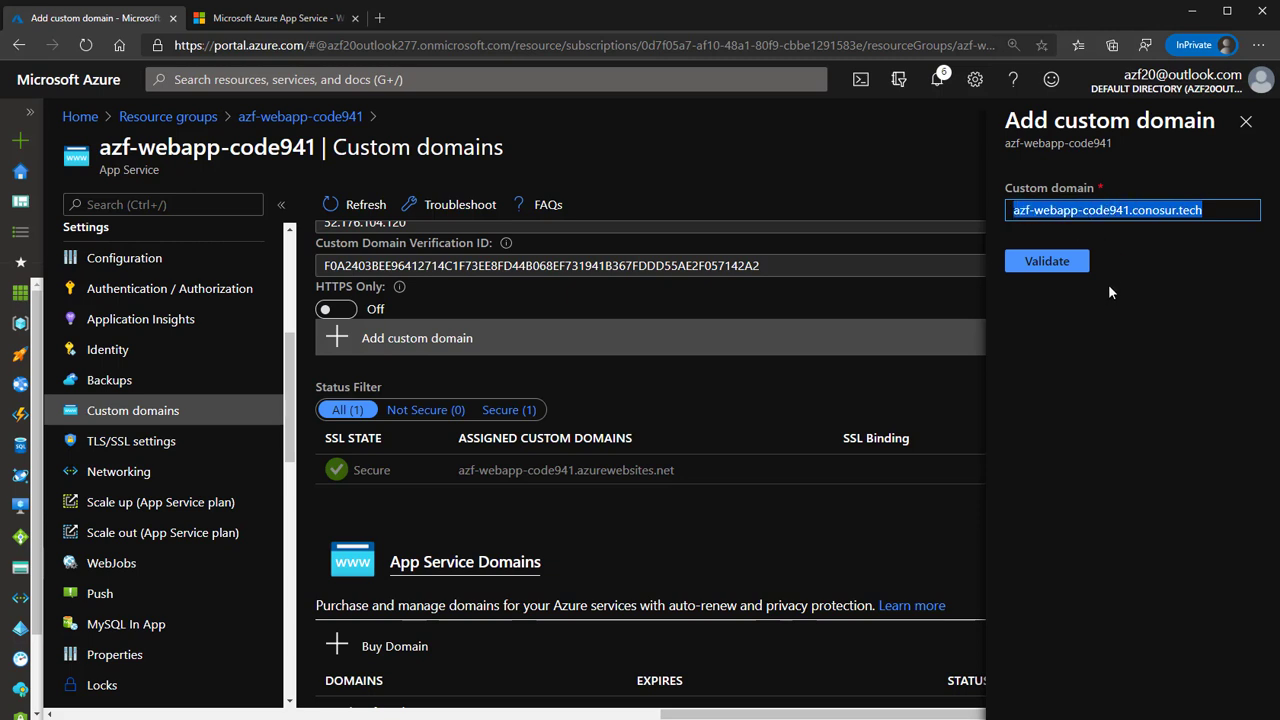
pyautogui.click(1139, 213)
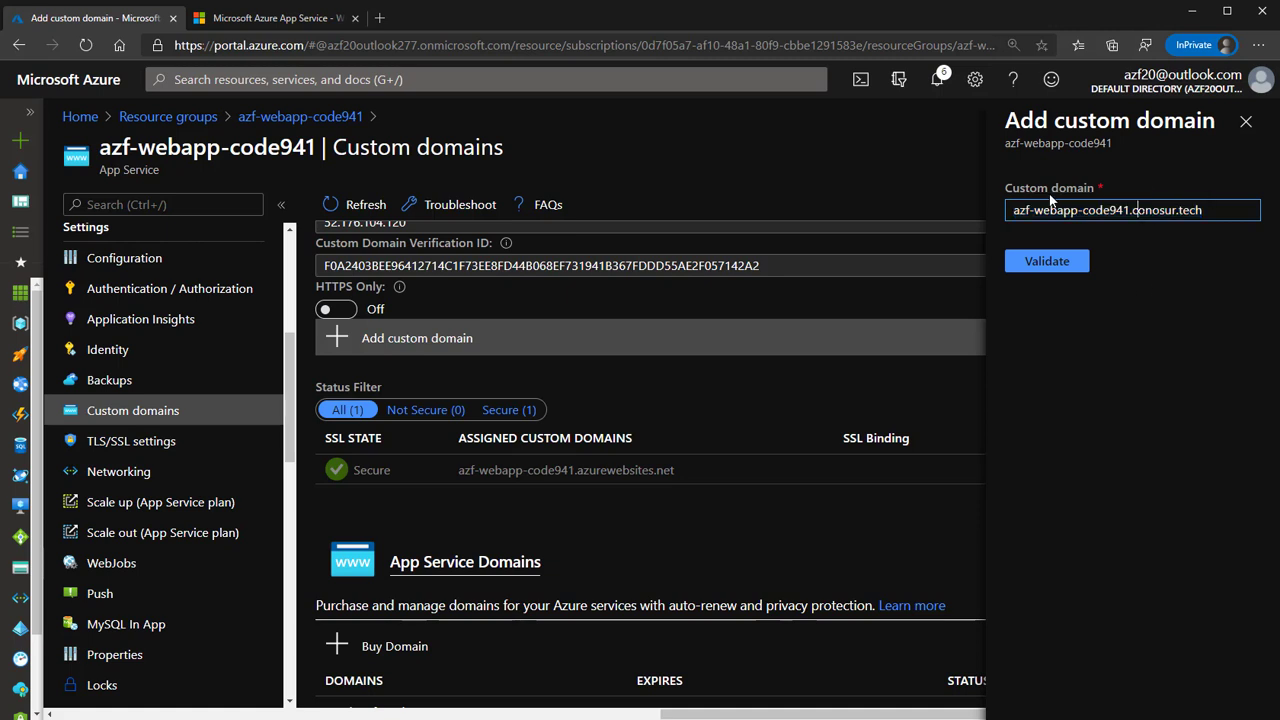
# Validate the custom domain and review the hostname availability and the DNS records required for domain ownership
pyautogui.click(1056, 262)
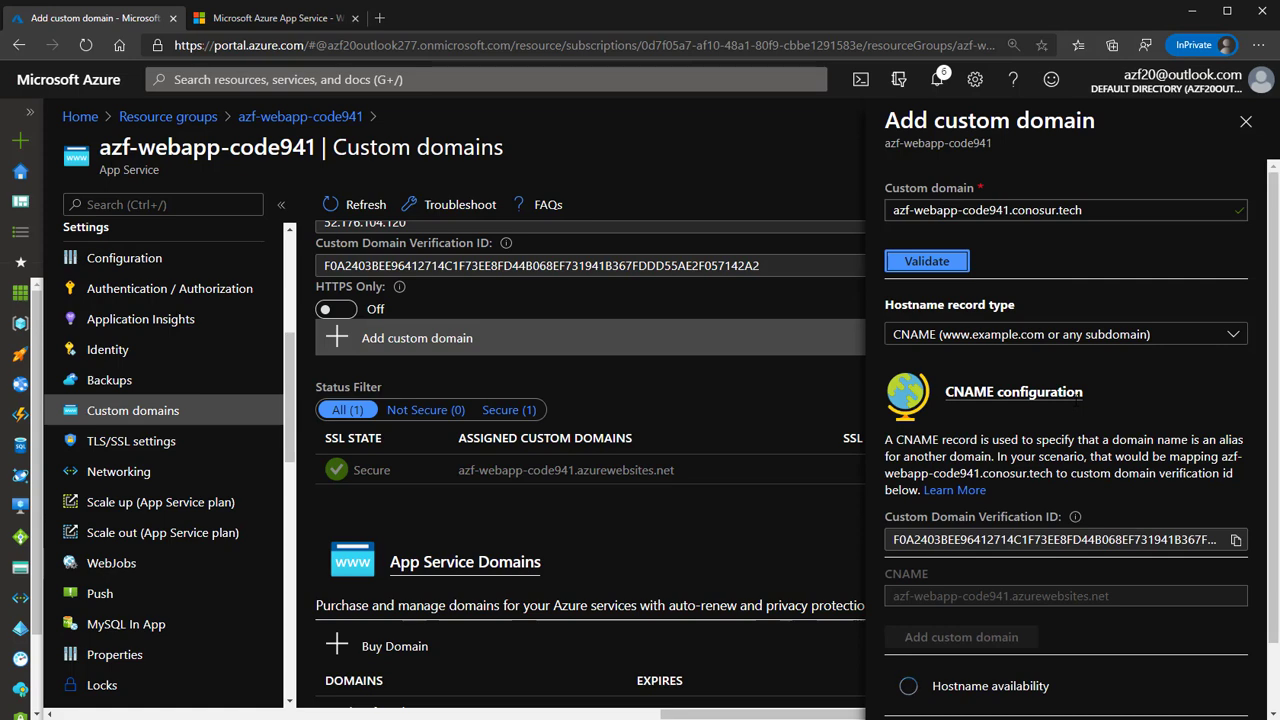
pyautogui.scroll(-1, 1132, 497)
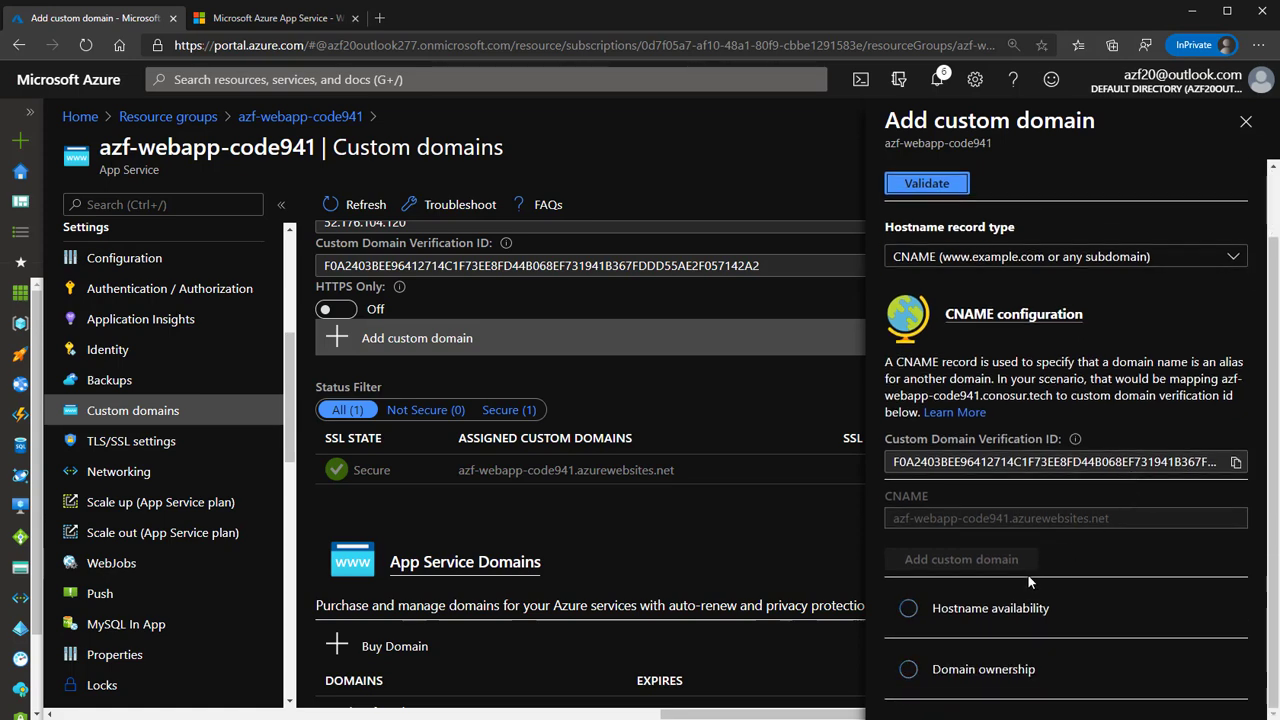
pyautogui.scroll(-4, 998, 513)
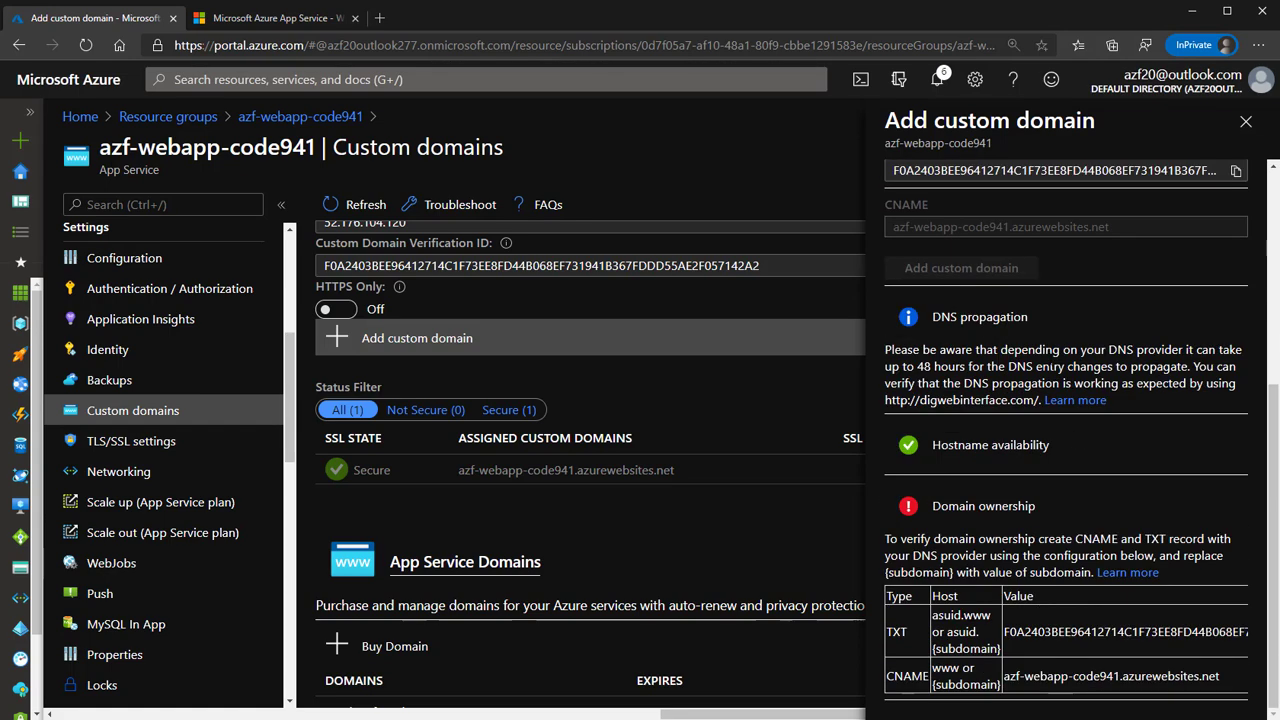
pyautogui.scroll(2, 997, 480)
pyautogui.scroll(-1, 996, 478)
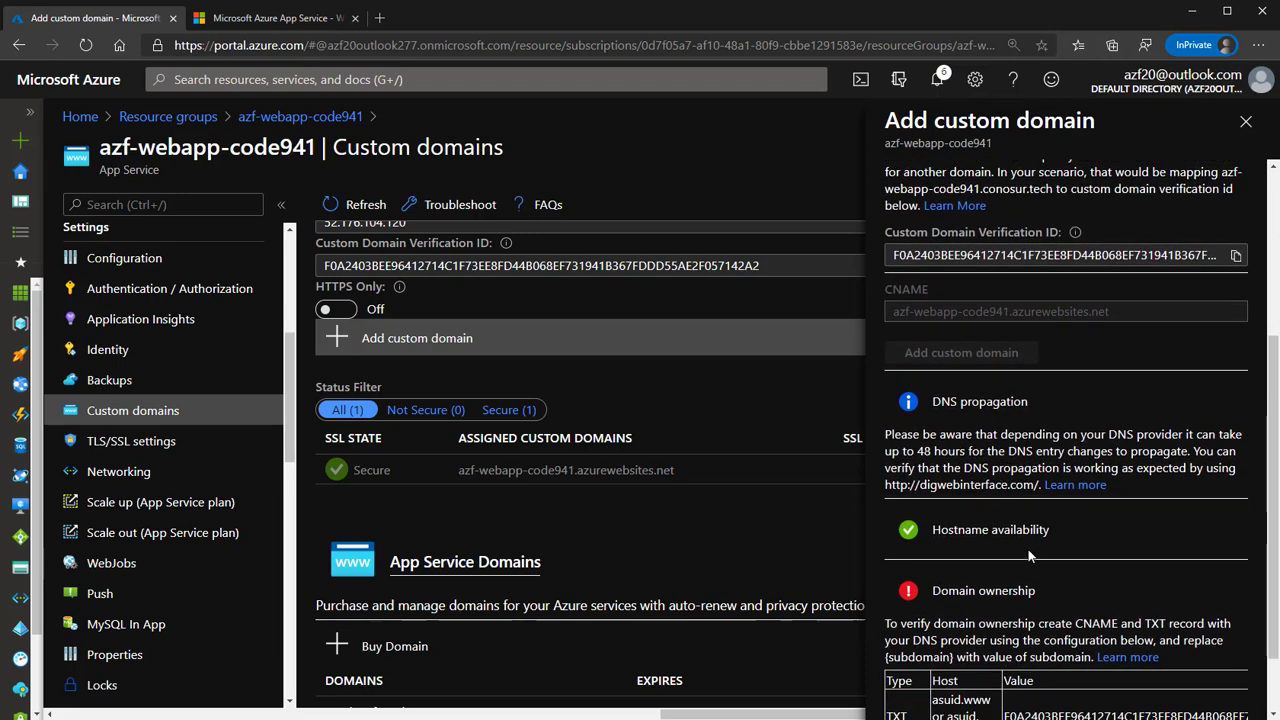
pyautogui.scroll(-2, 1028, 549)
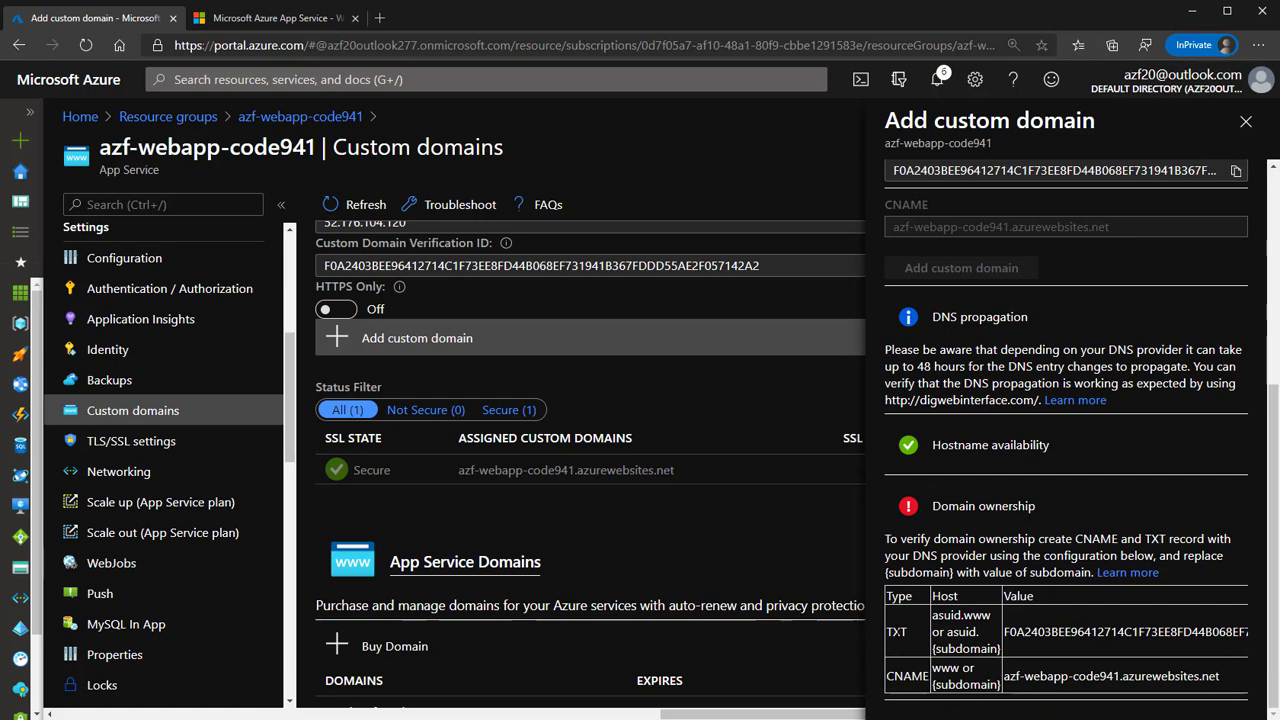
# Select the TXT record value required for domain ownership and switch to the window with the conosur.tech DNS zone
pyautogui.hotkey('ctrl', '-')
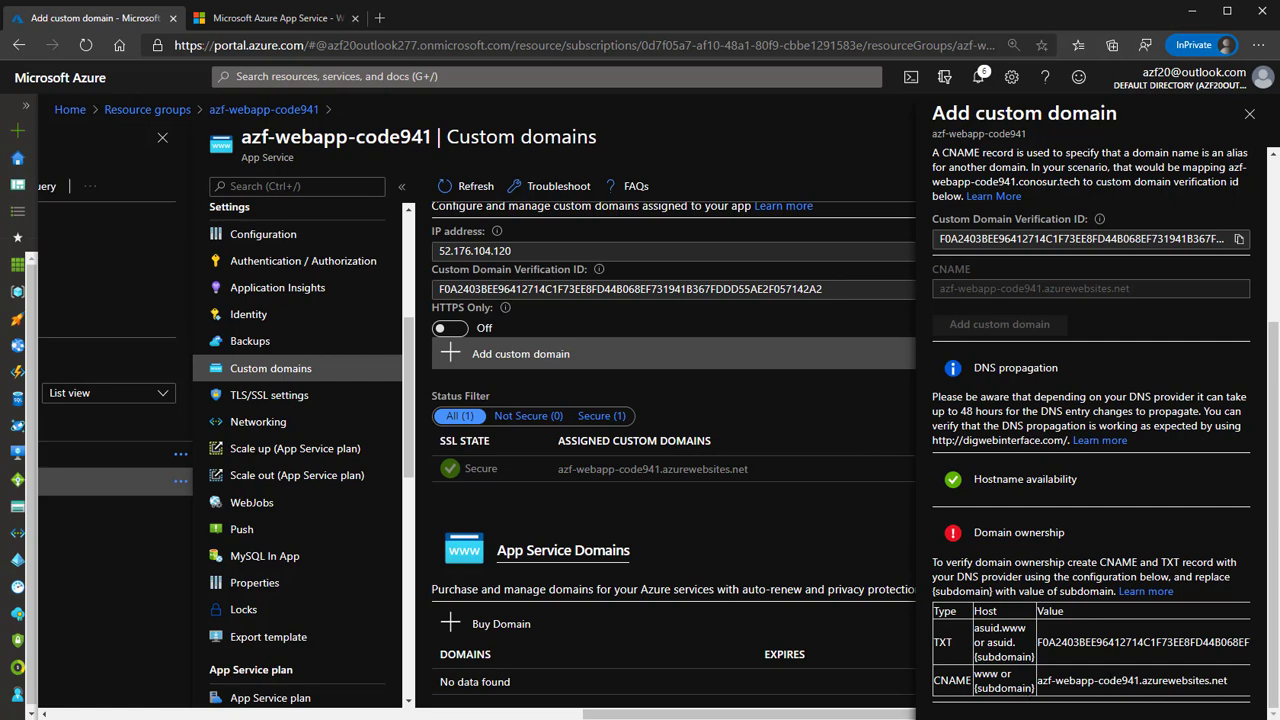
pyautogui.doubleClick(1110, 642)
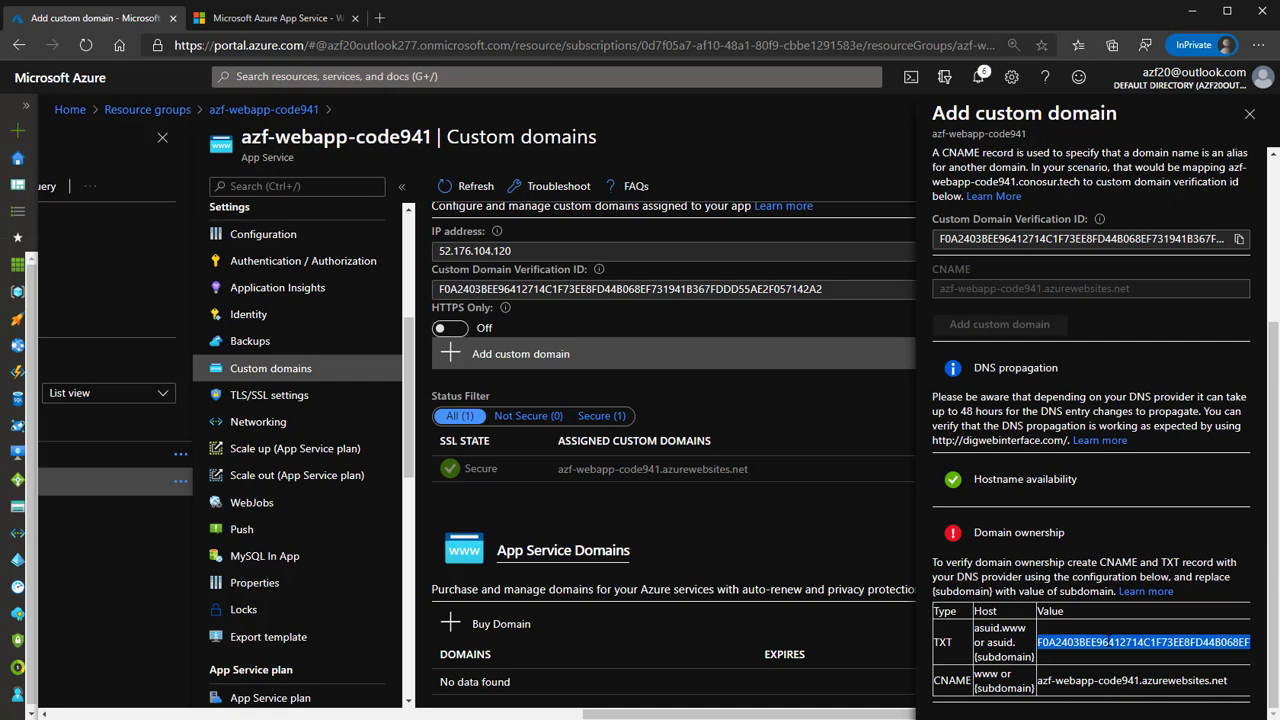
pyautogui.hotkey('alt', 'Tab')
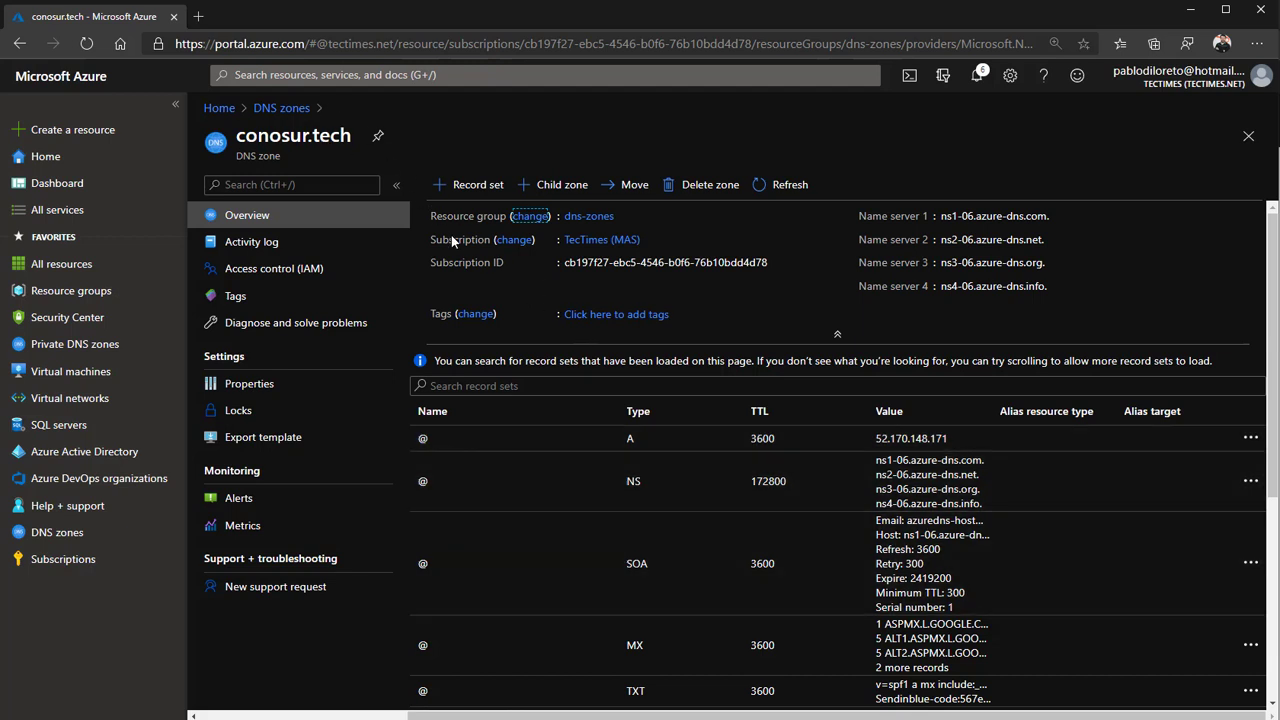
# Start a new record set in the conosur.tech DNS zone and name it asuid.azf-webapp-code941
pyautogui.click(476, 186)
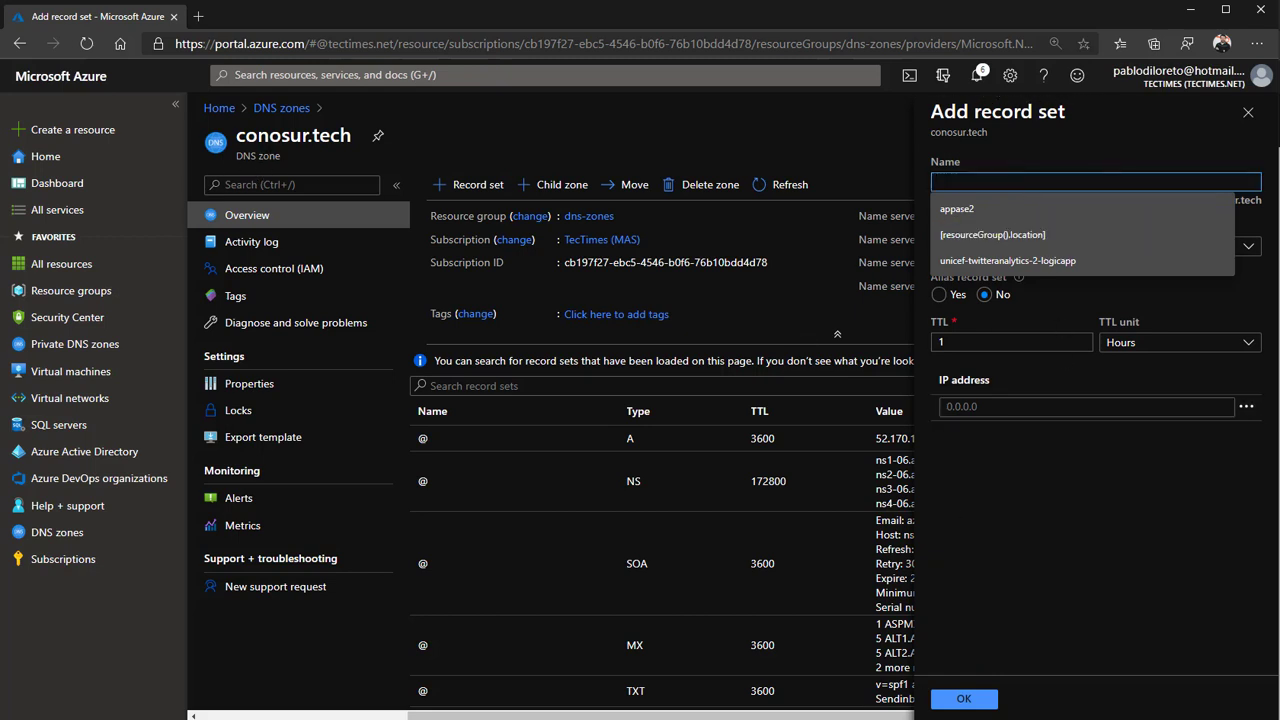
pyautogui.hotkey('alt', 'Tab')
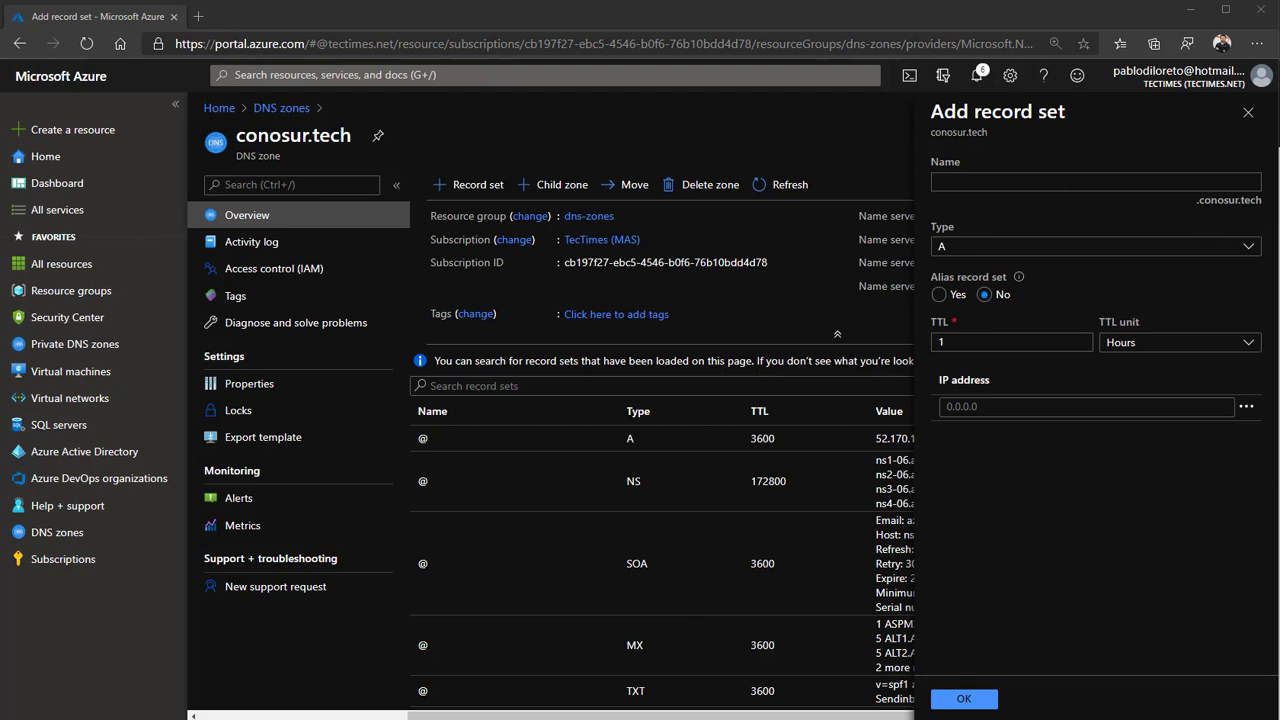
pyautogui.hotkey('alt', 'Tab')
pyautogui.hotkey('ctrl', 'v')
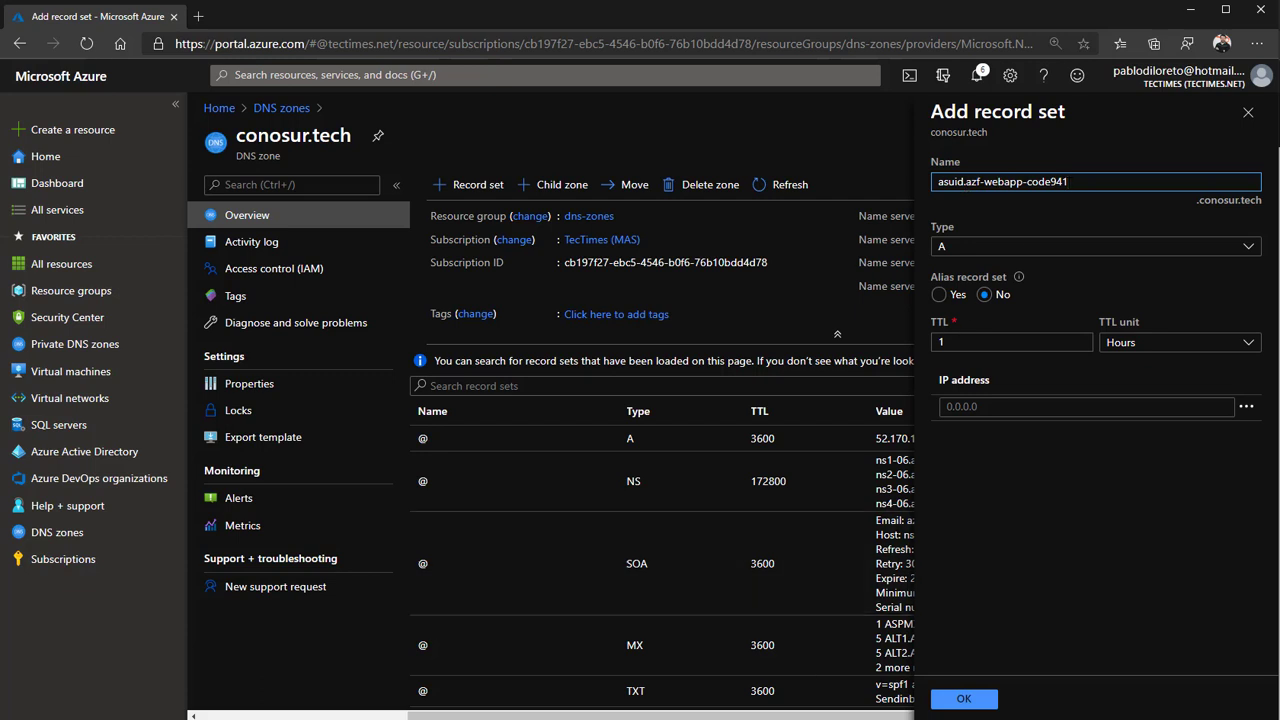
# Compare the new record set's name with the TXT host required for domain ownership in the custom domain form
pyautogui.hotkey('alt', 'Tab')
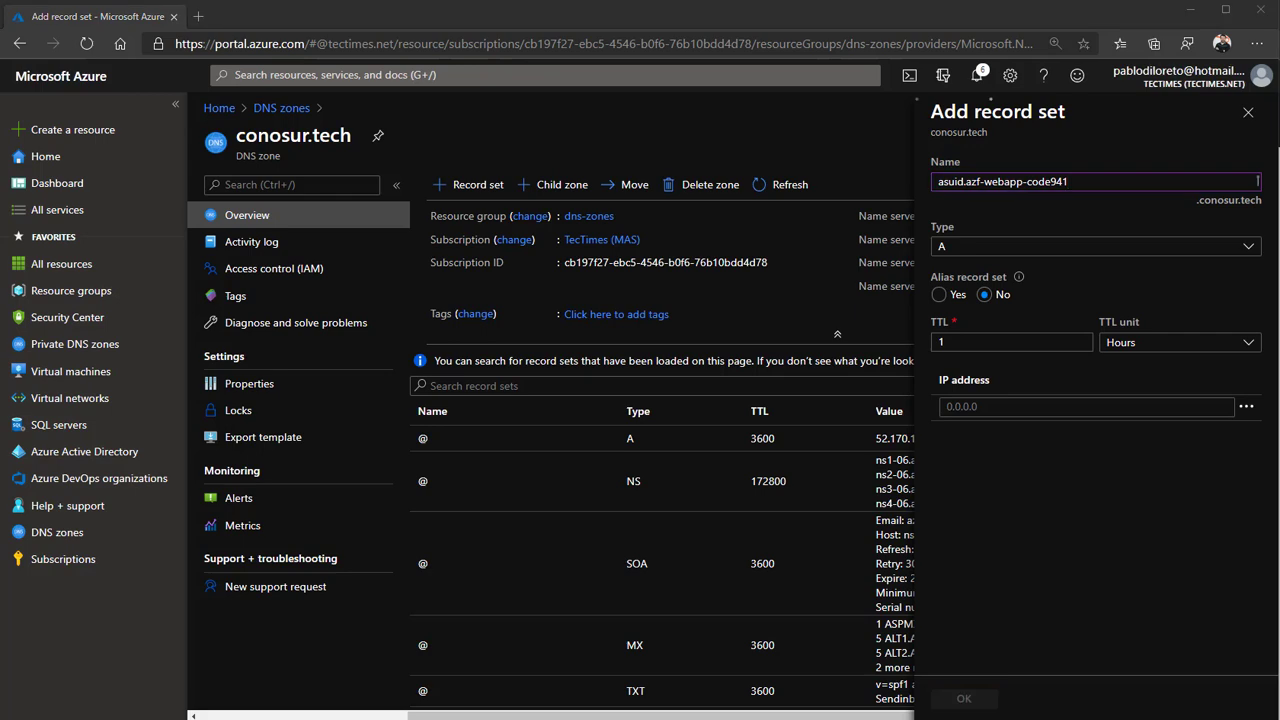
pyautogui.hotkey('alt', 'Tab')
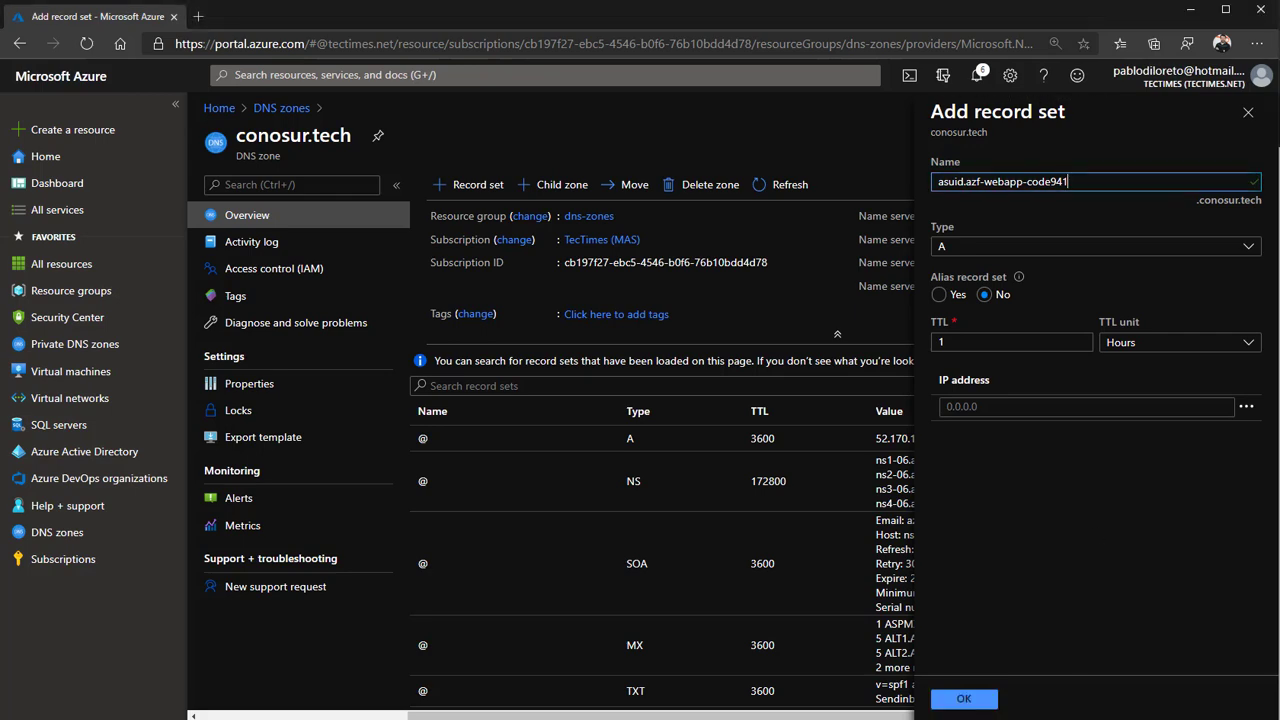
pyautogui.hotkey('alt', 'Tab')
pyautogui.hotkey('alt', 'Tab')
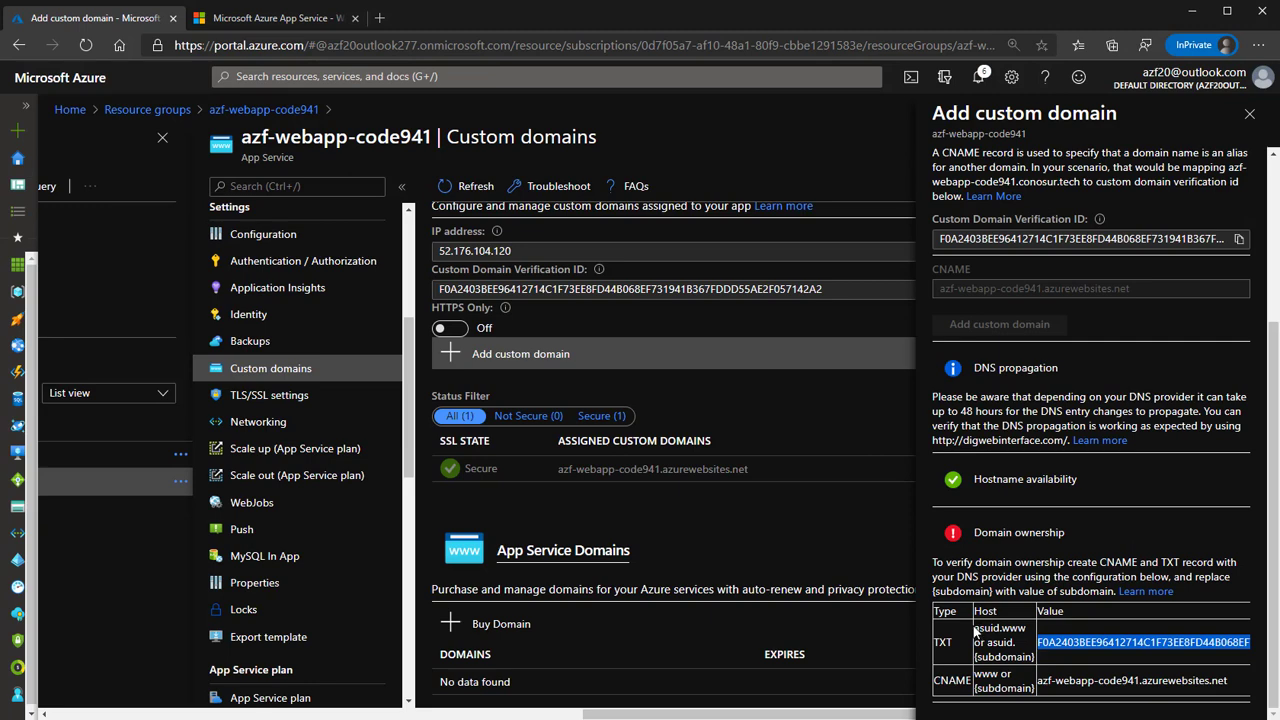
# Examine the asuid.{subdomain} host format required for the TXT record alongside the subdomain in the custom domain form
pyautogui.moveTo(975, 629); pyautogui.dragTo(1026, 628)
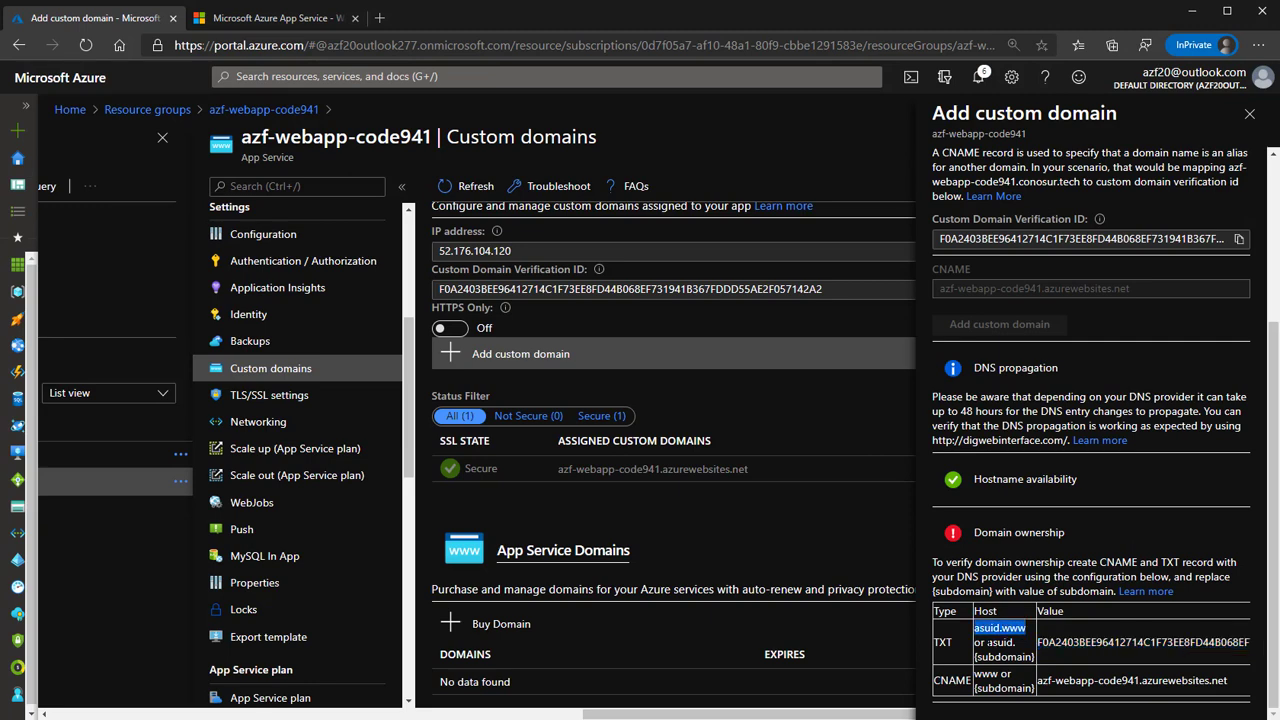
pyautogui.moveTo(988, 643); pyautogui.dragTo(1020, 647)
pyautogui.doubleClick(1003, 657)
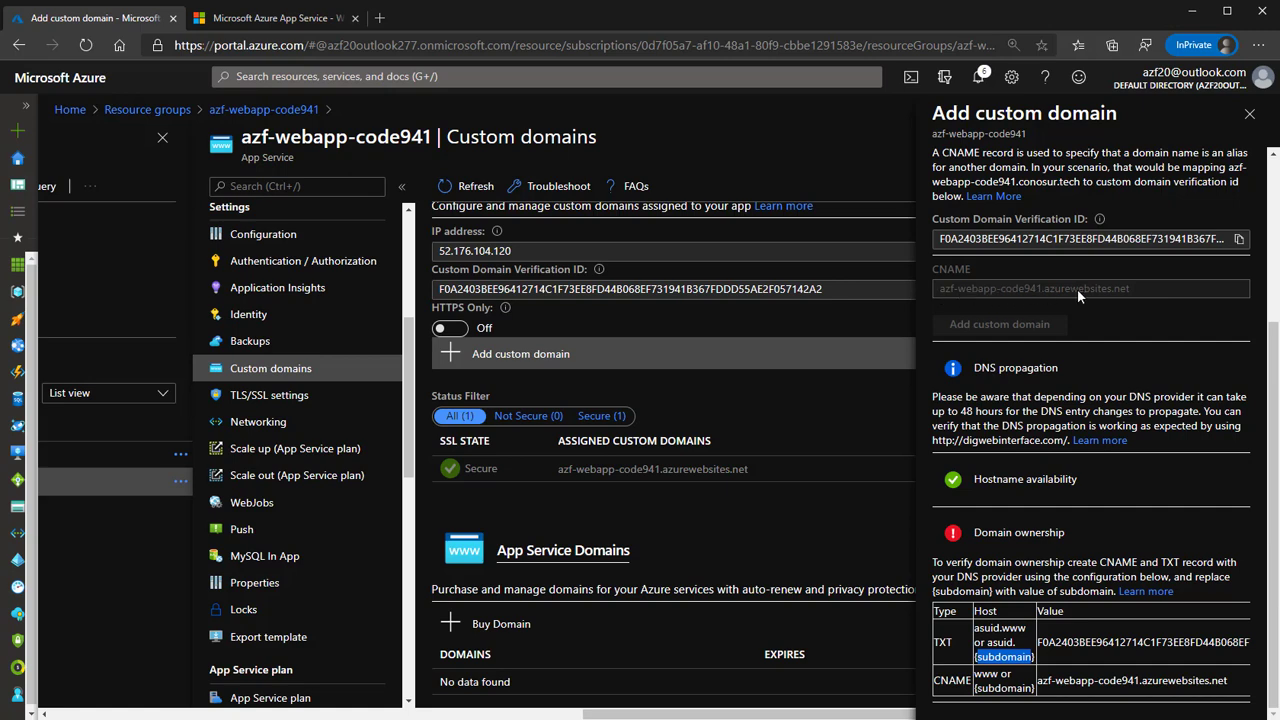
pyautogui.scroll(3, 1105, 311)
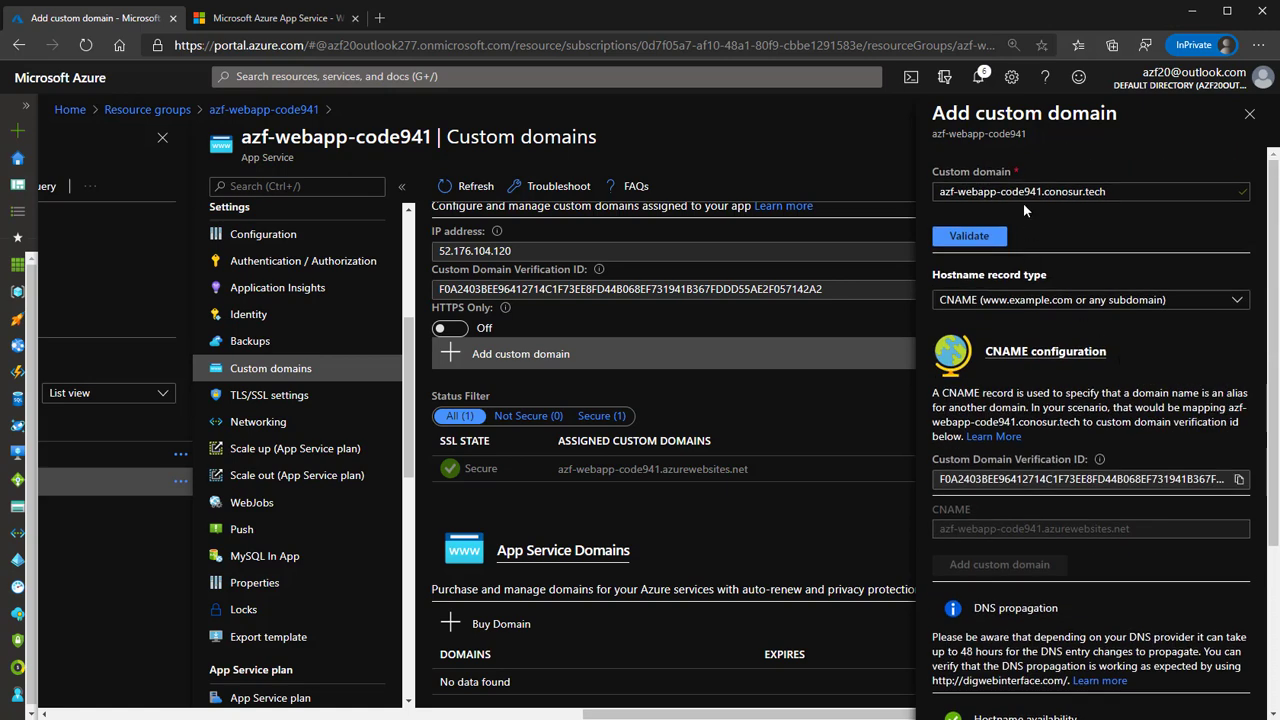
pyautogui.scroll(-3, 1114, 436)
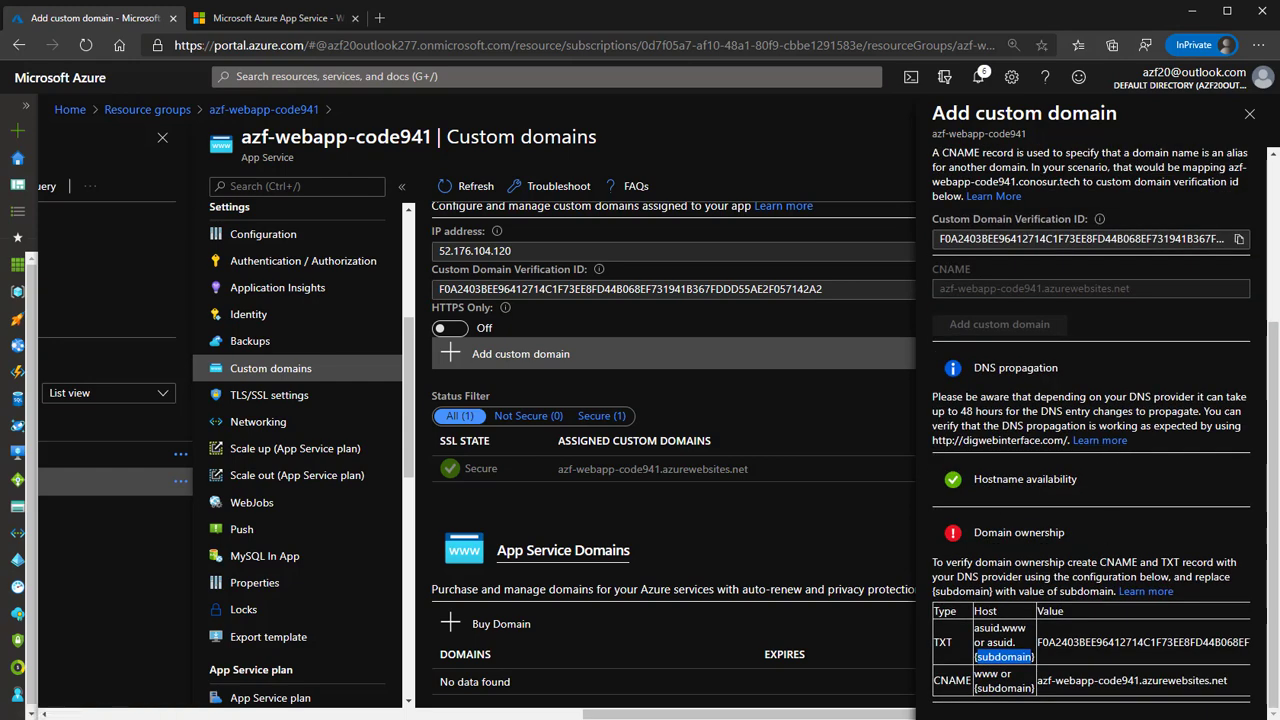
# In the conosur.tech DNS zone window, set the asuid.azf-webapp-code941 record type to TXT, enter the custom domain verification ID and create it
pyautogui.hotkey('alt', 'Tab')
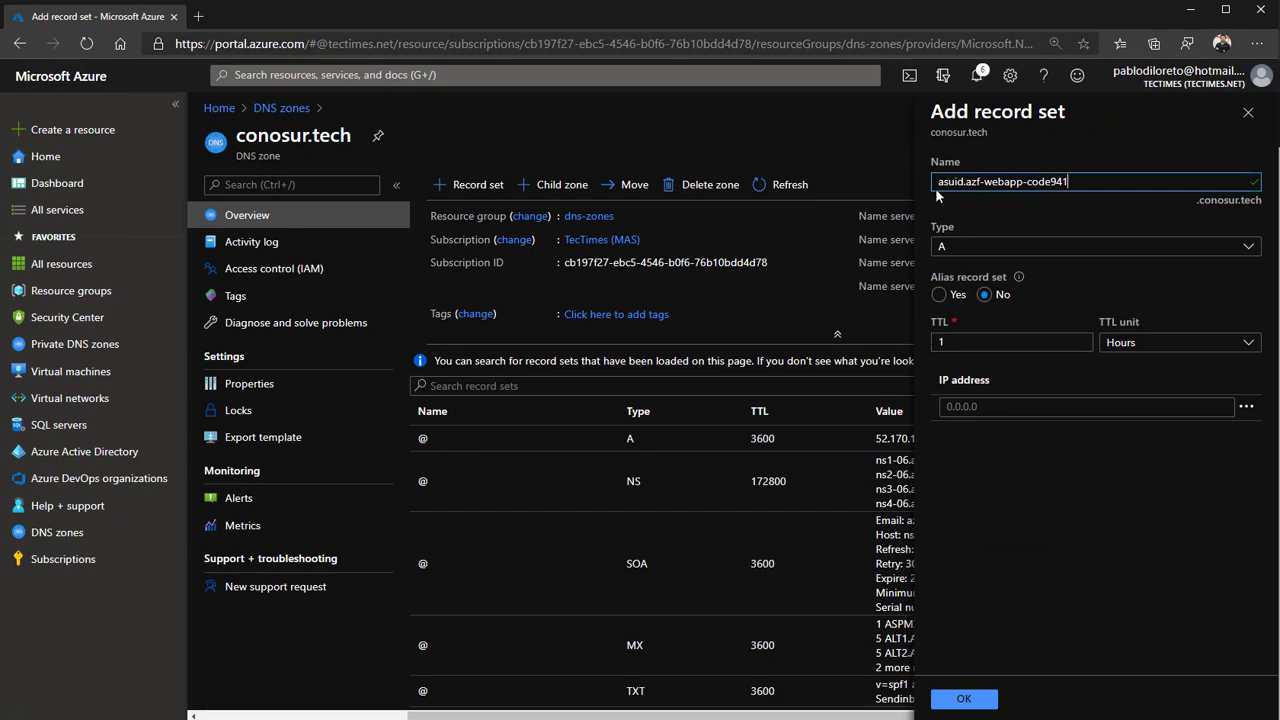
pyautogui.click(1005, 247)
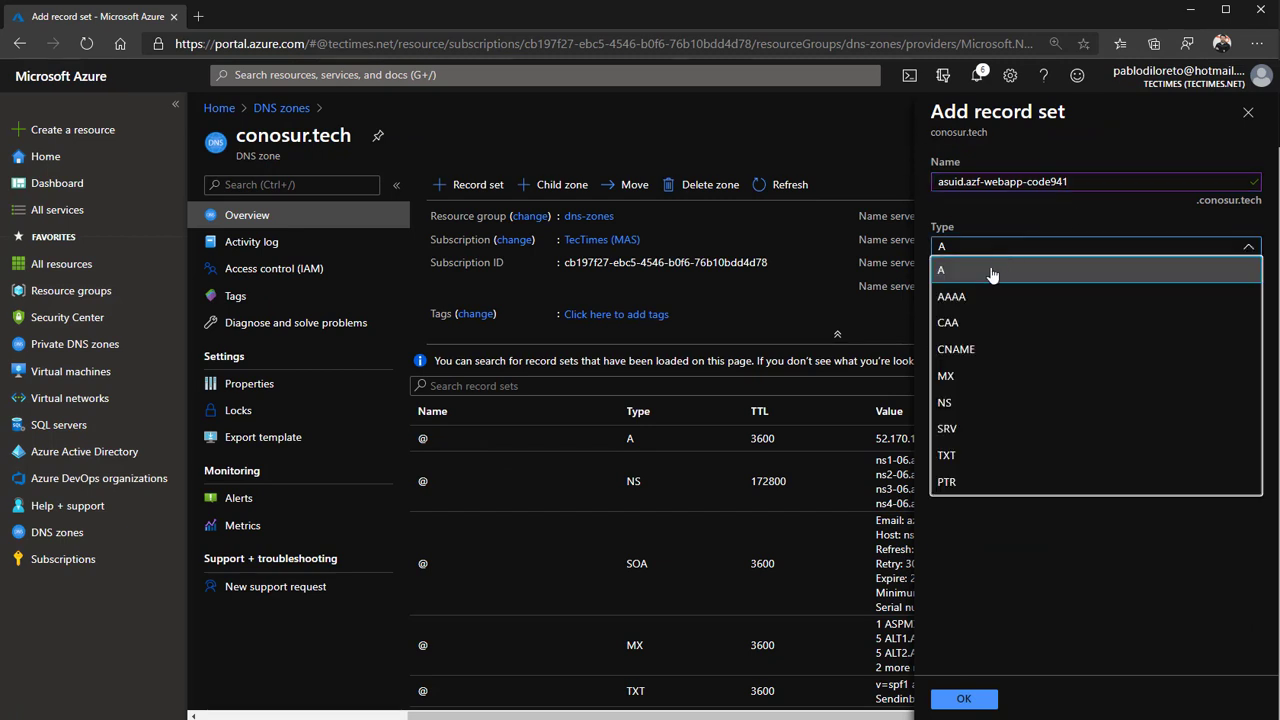
pyautogui.click(960, 455)
pyautogui.hotkey('alt', 'Tab')
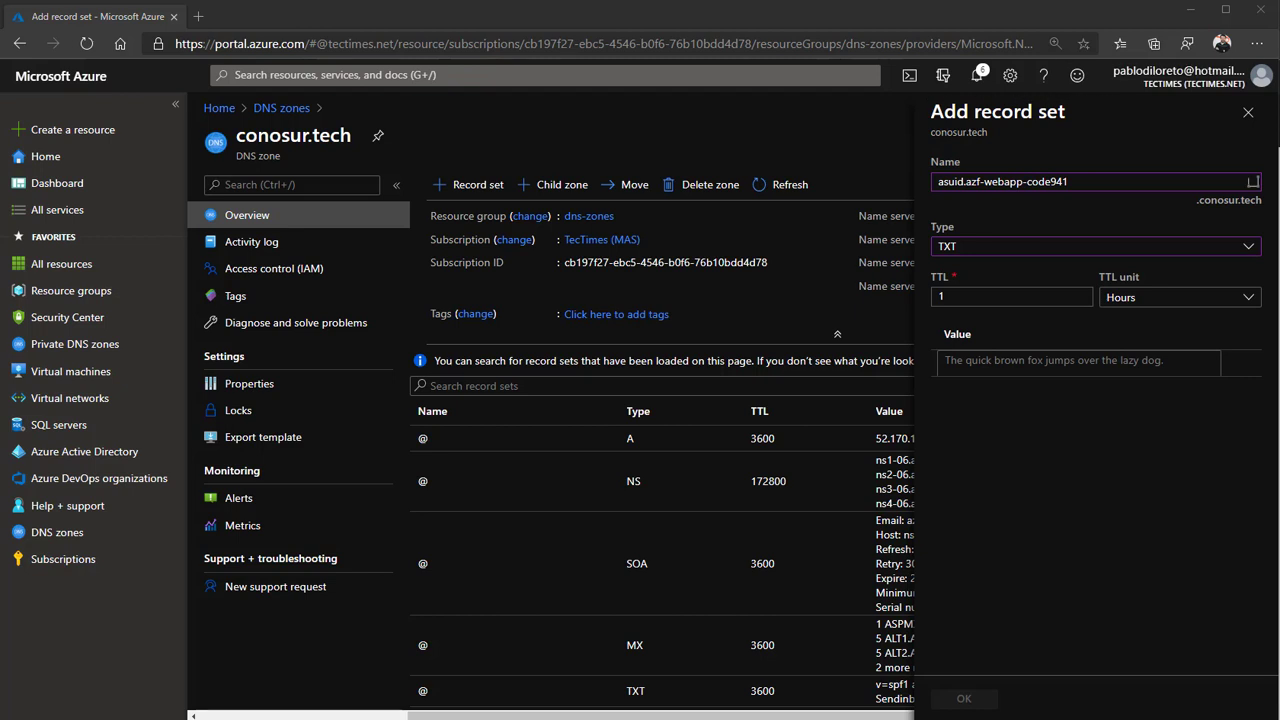
pyautogui.click(1105, 361)
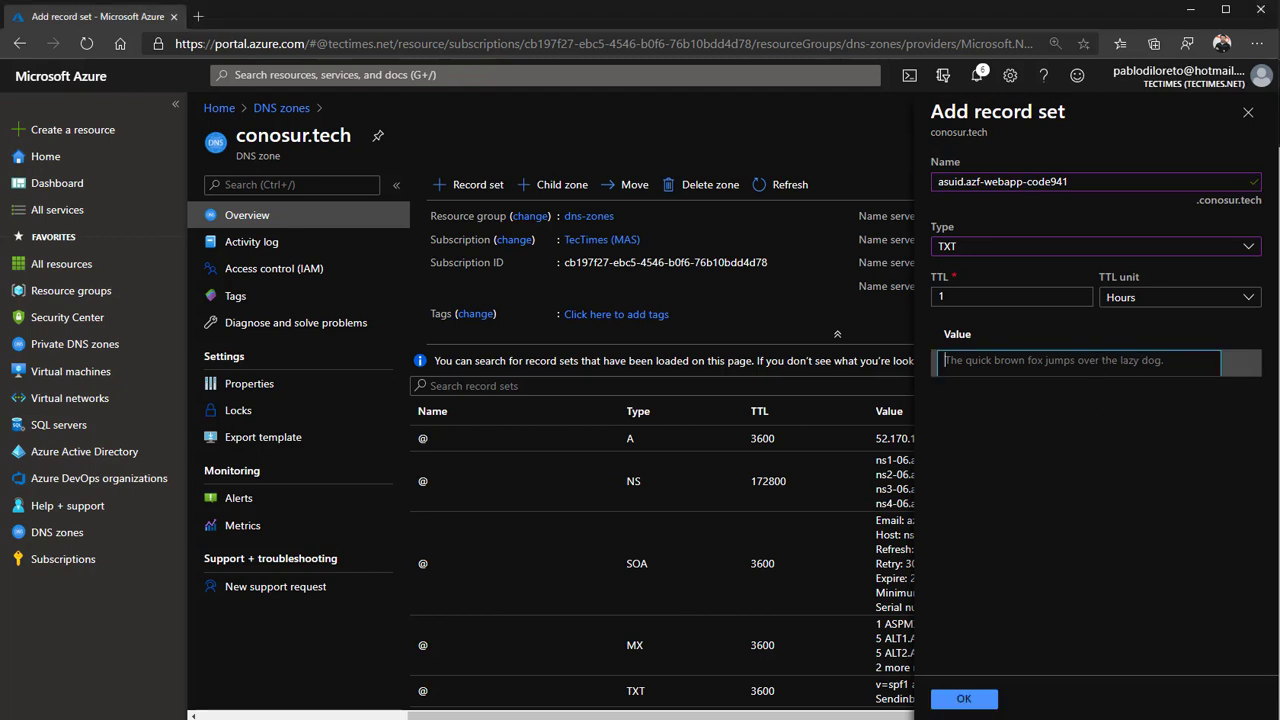
pyautogui.write('F0A2403BEE96412714C1F73EE8FD44B068EF731941B367FDDD55AE2F057142A2')
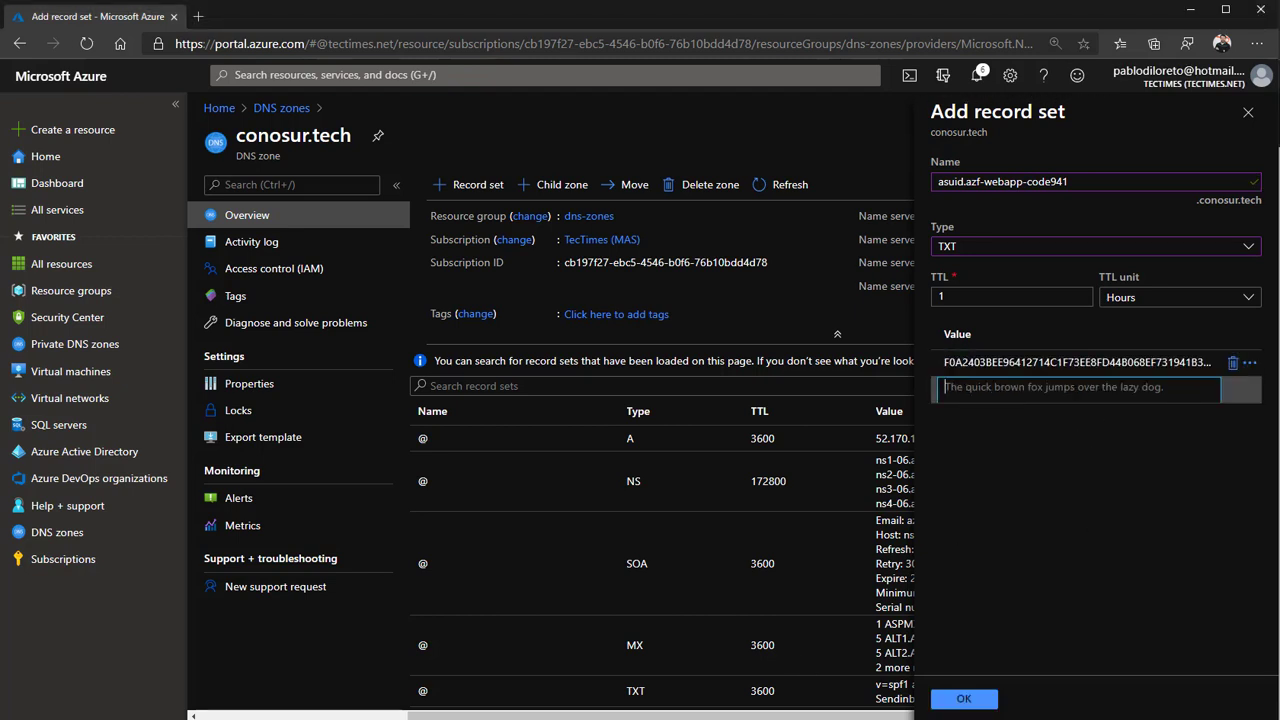
pyautogui.click(962, 700)
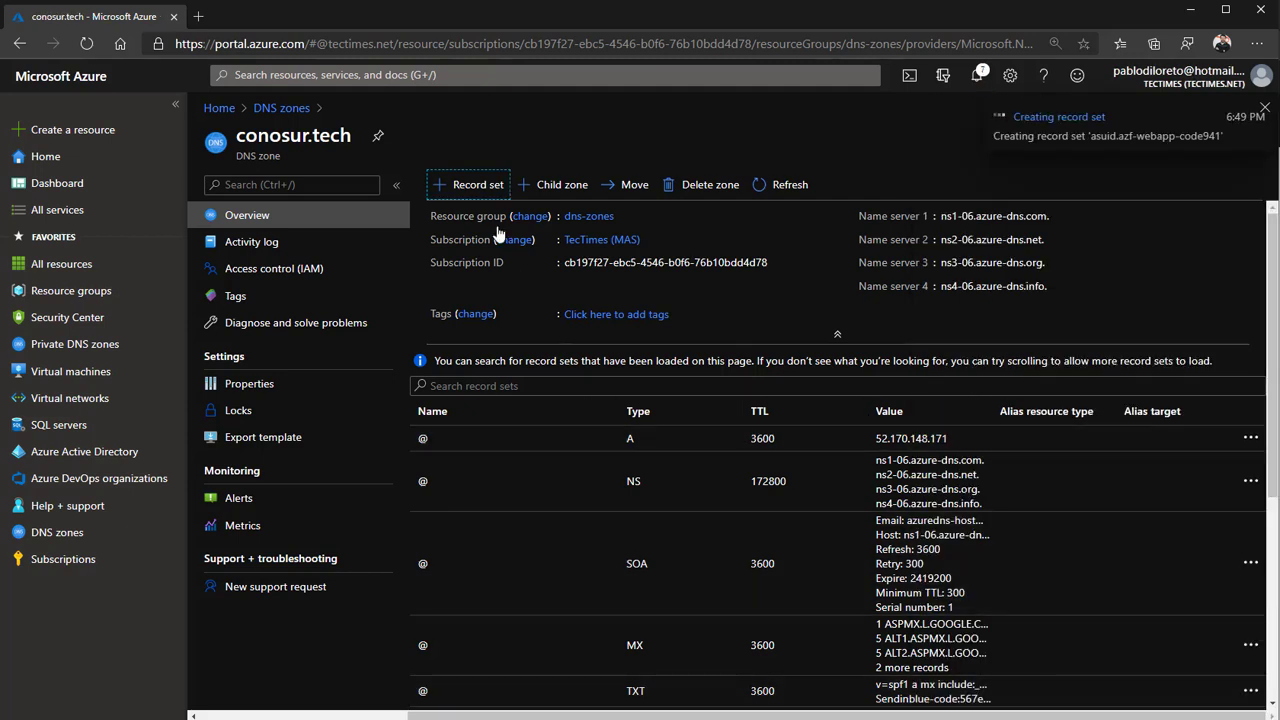
# Start another record set in the conosur.tech DNS zone and return to the window with the custom domain form
pyautogui.click(470, 185)
pyautogui.click(1050, 182)
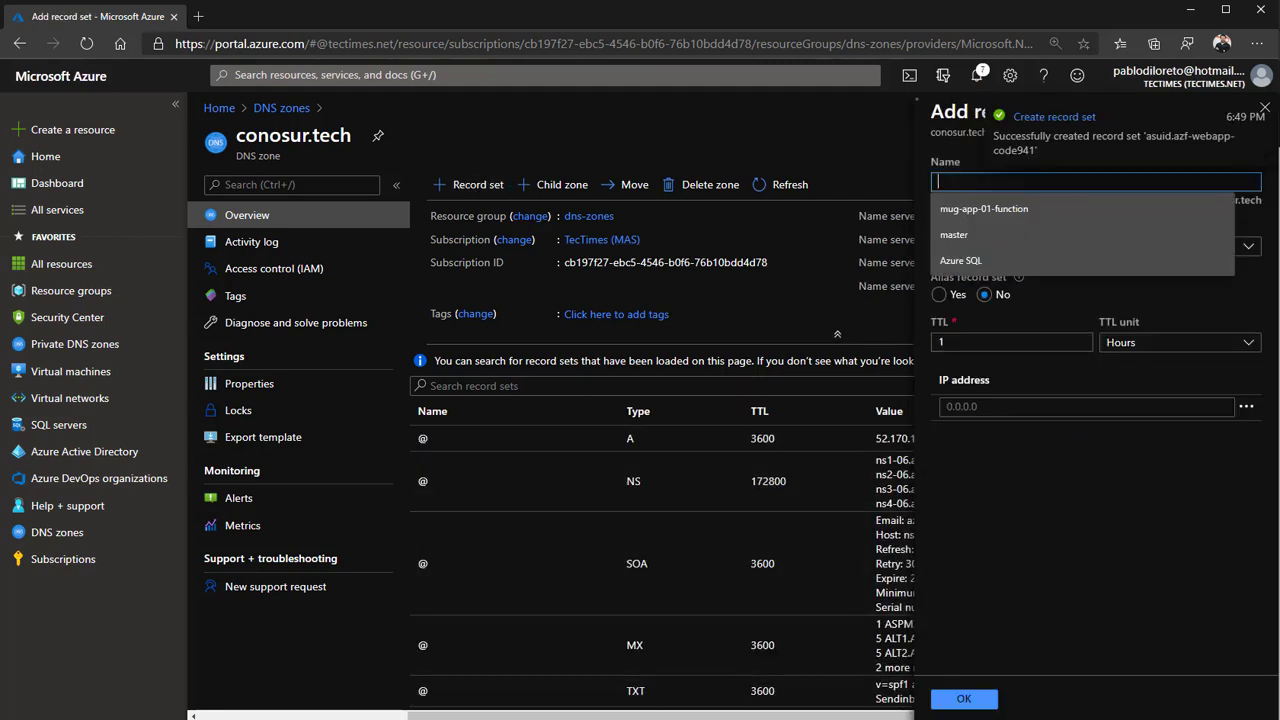
pyautogui.hotkey('alt', 'Tab')
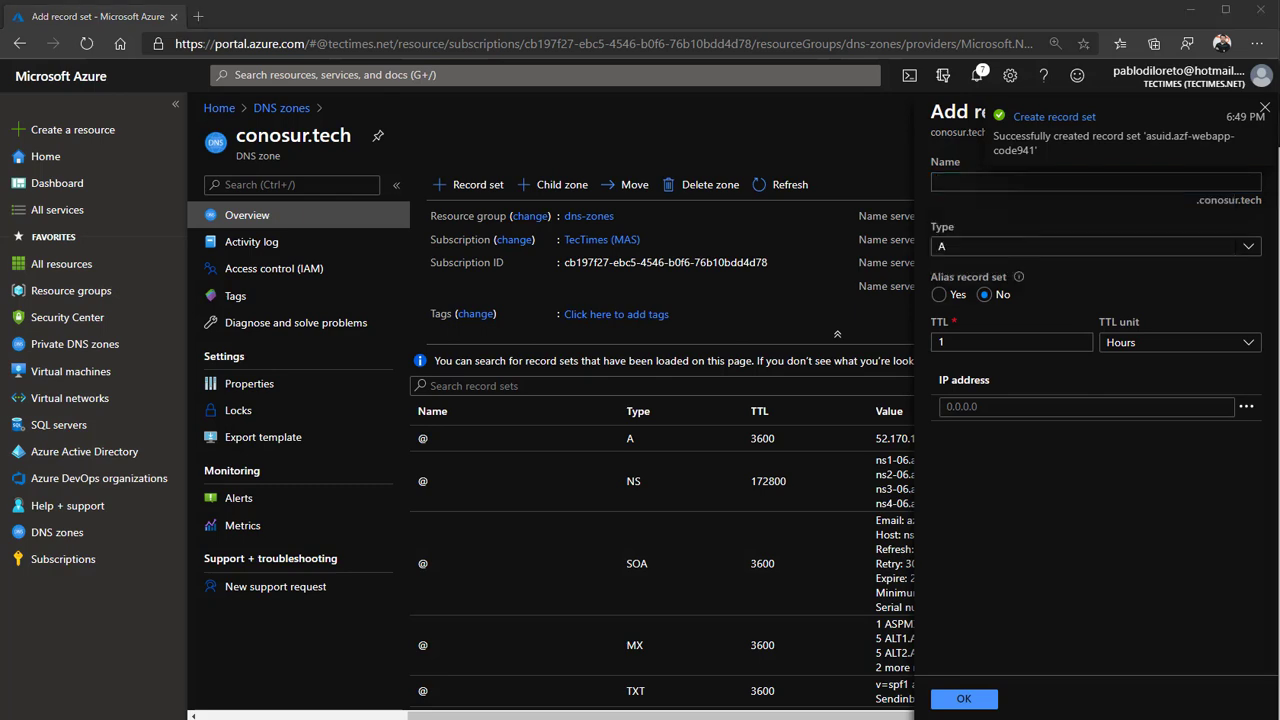
pyautogui.hotkey('alt', 'Tab')
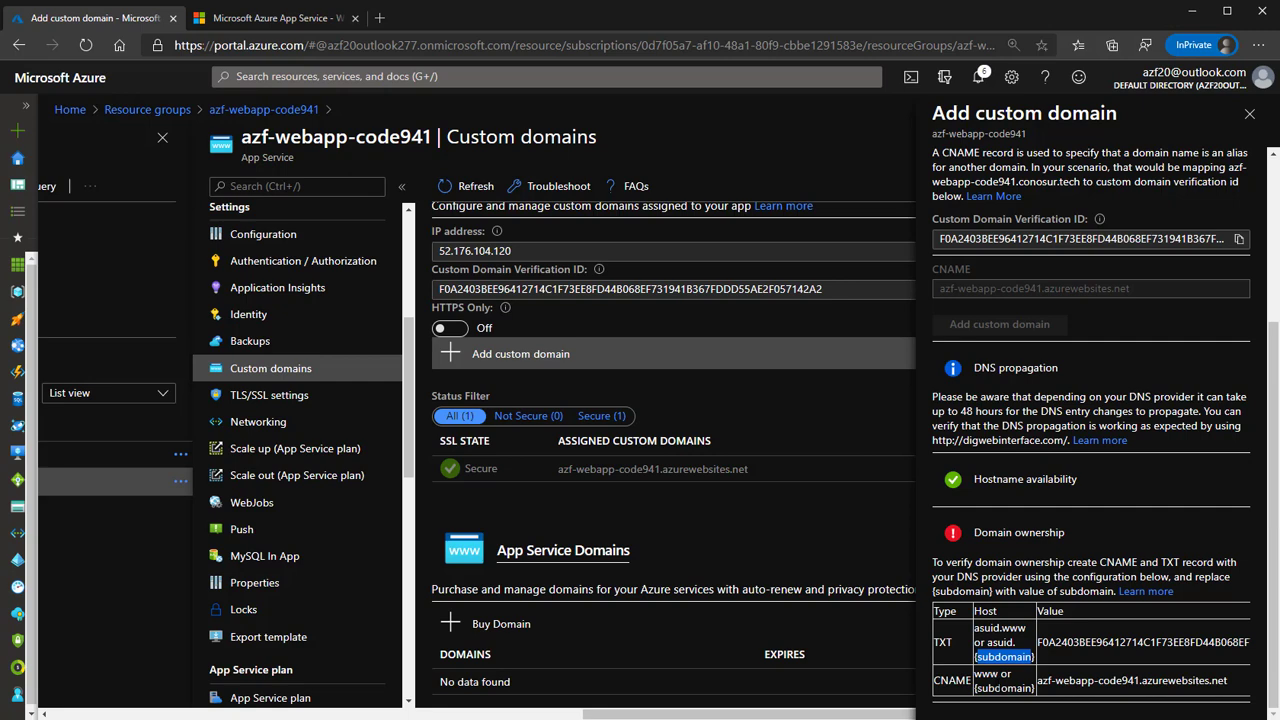
# Check the CNAME host required for domain ownership against the custom domain and copy the CNAME value azf-webapp-code941.azurewebsites.net
pyautogui.click(1015, 643)
pyautogui.doubleClick(1005, 688)
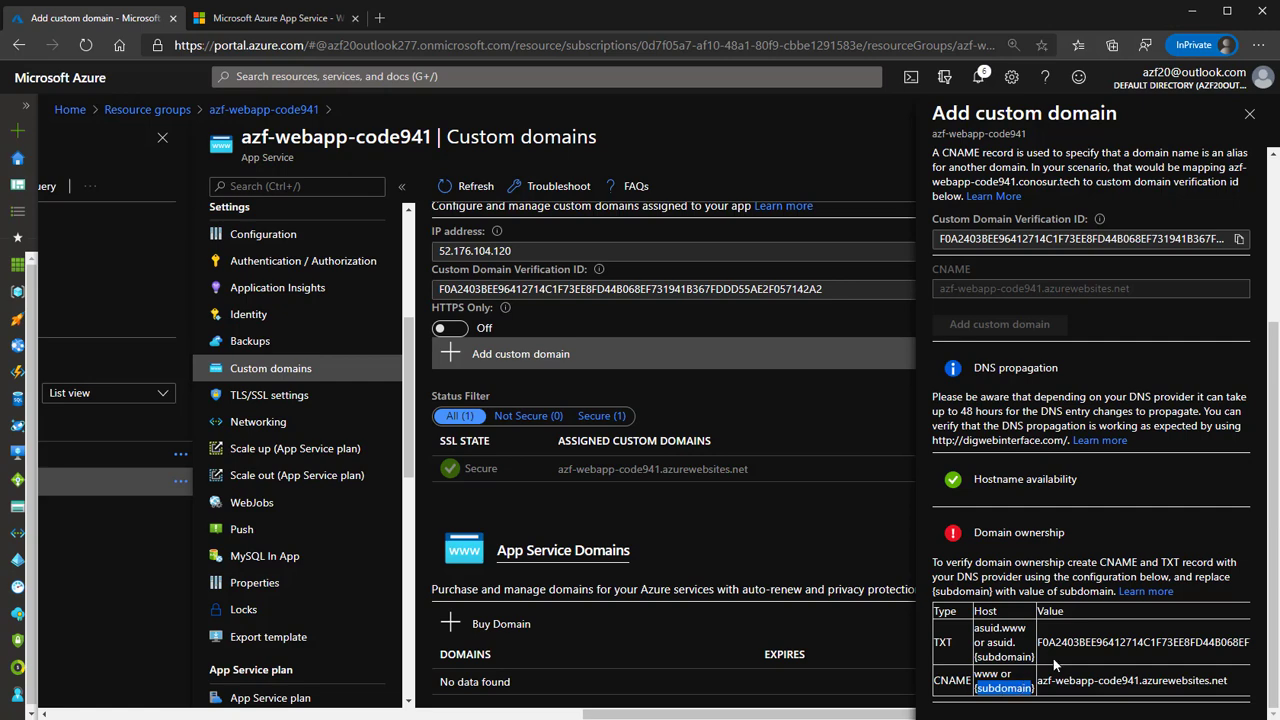
pyautogui.scroll(3, 1164, 521)
pyautogui.moveTo(1108, 191); pyautogui.dragTo(941, 202)
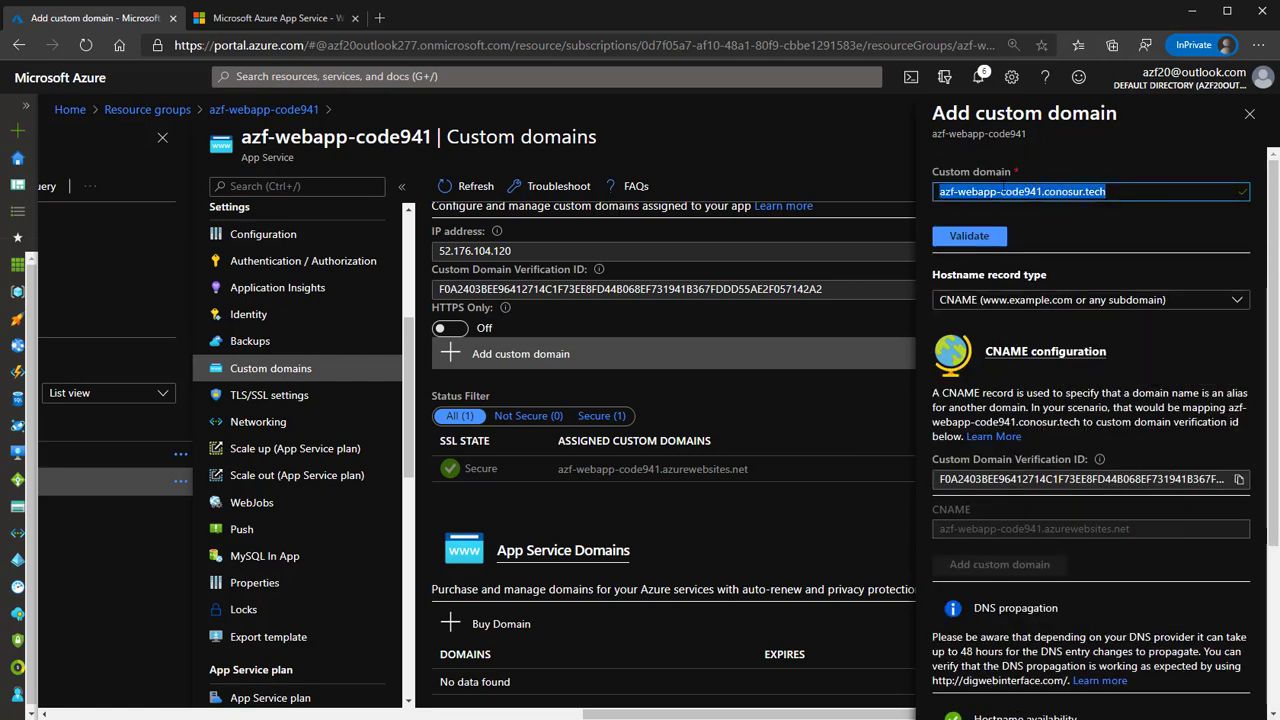
pyautogui.scroll(-3, 1082, 611)
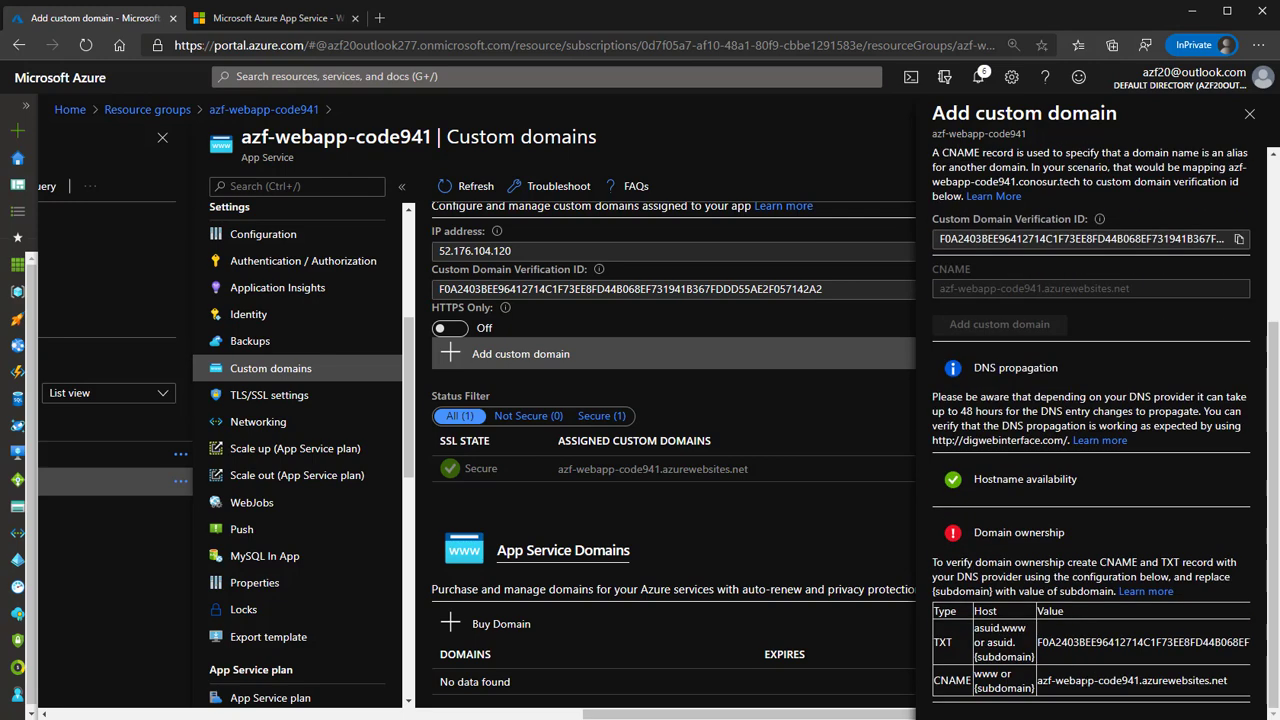
pyautogui.tripleClick(1075, 680)
pyautogui.hotkey('alt', 'Tab')
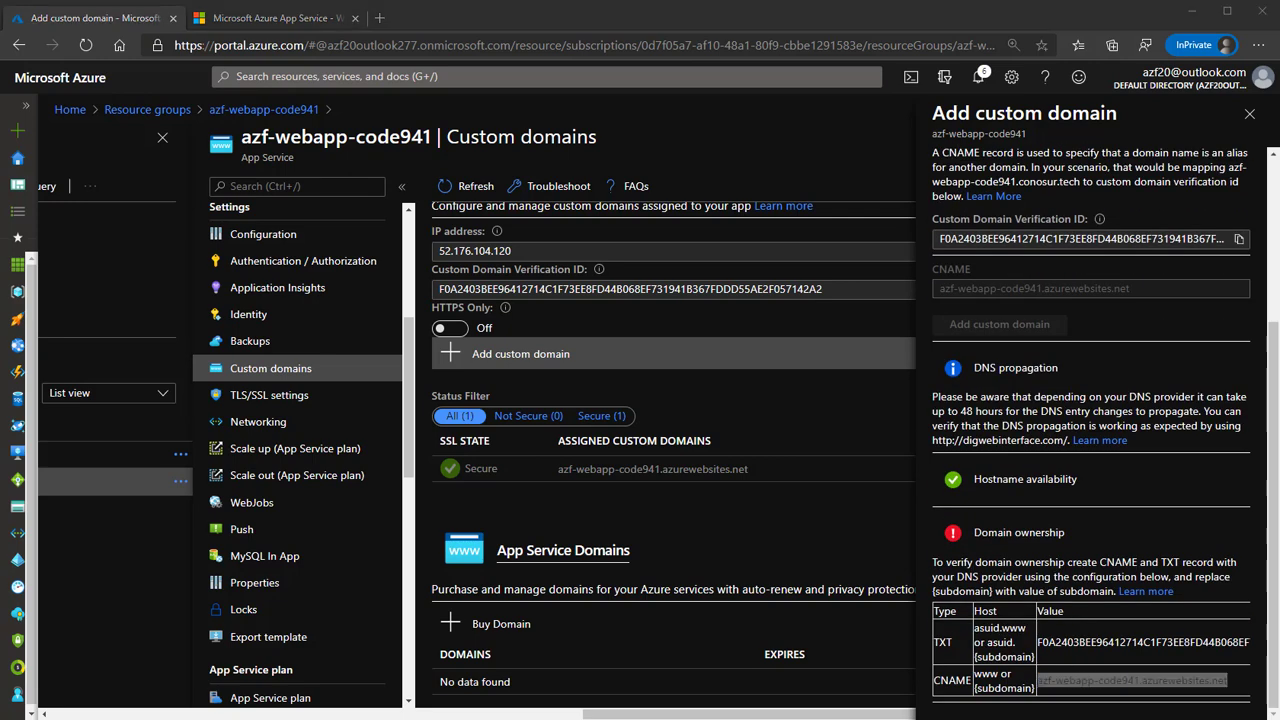
# Copy the subdomain from the custom domain form and name the new conosur.tech record set azf-webapp-code941
pyautogui.scroll(3, 1137, 393)
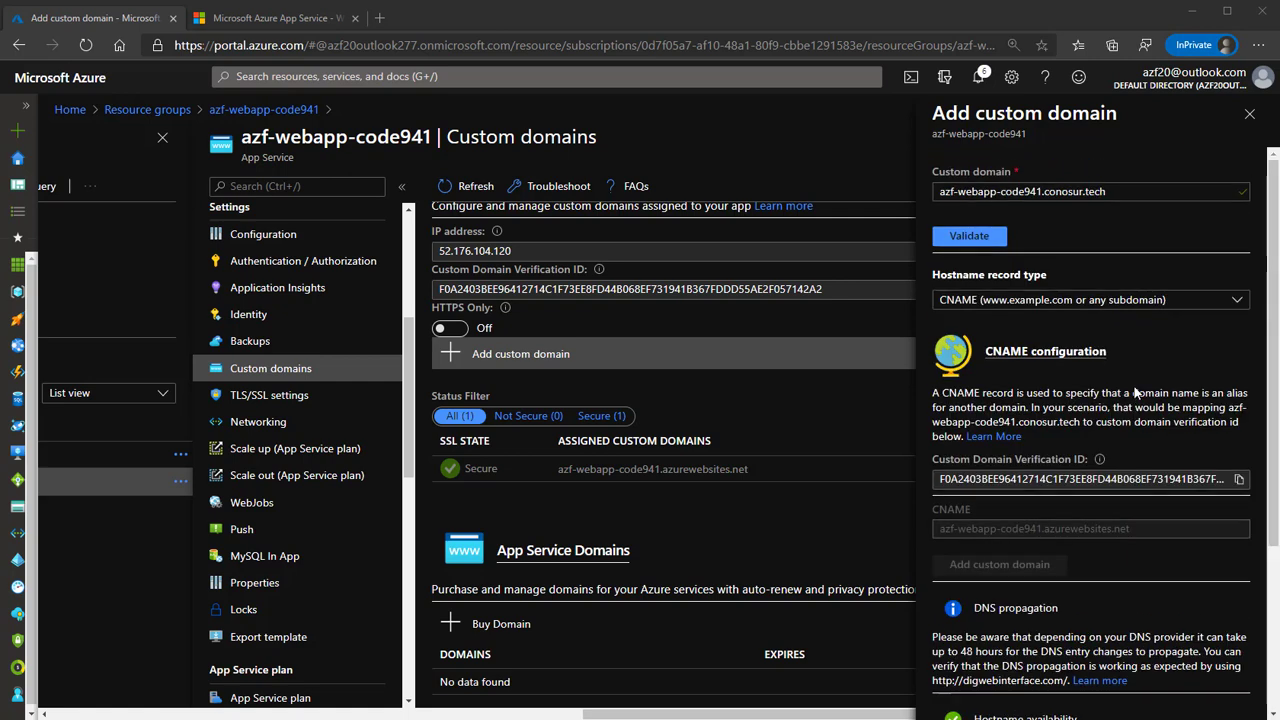
pyautogui.click(1107, 191)
pyautogui.moveTo(1105, 191); pyautogui.dragTo(953, 191)
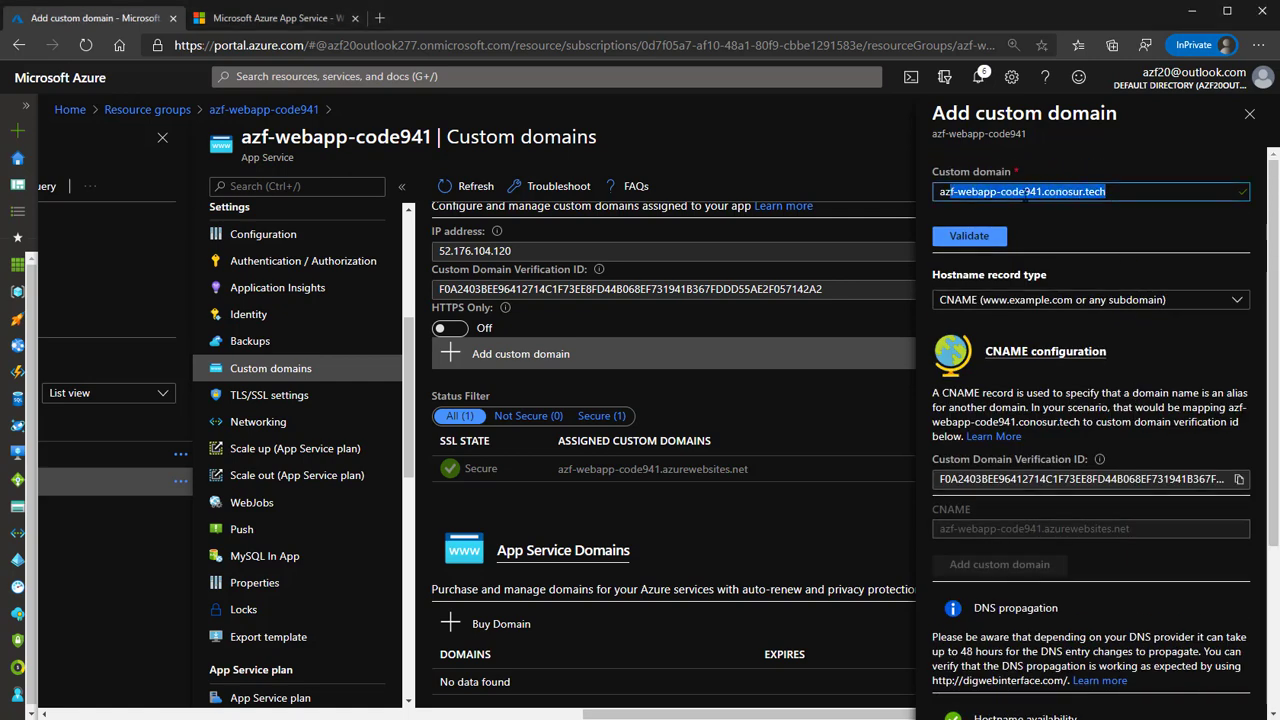
pyautogui.moveTo(1046, 191); pyautogui.dragTo(919, 190)
pyautogui.hotkey('ctrl', 'c')
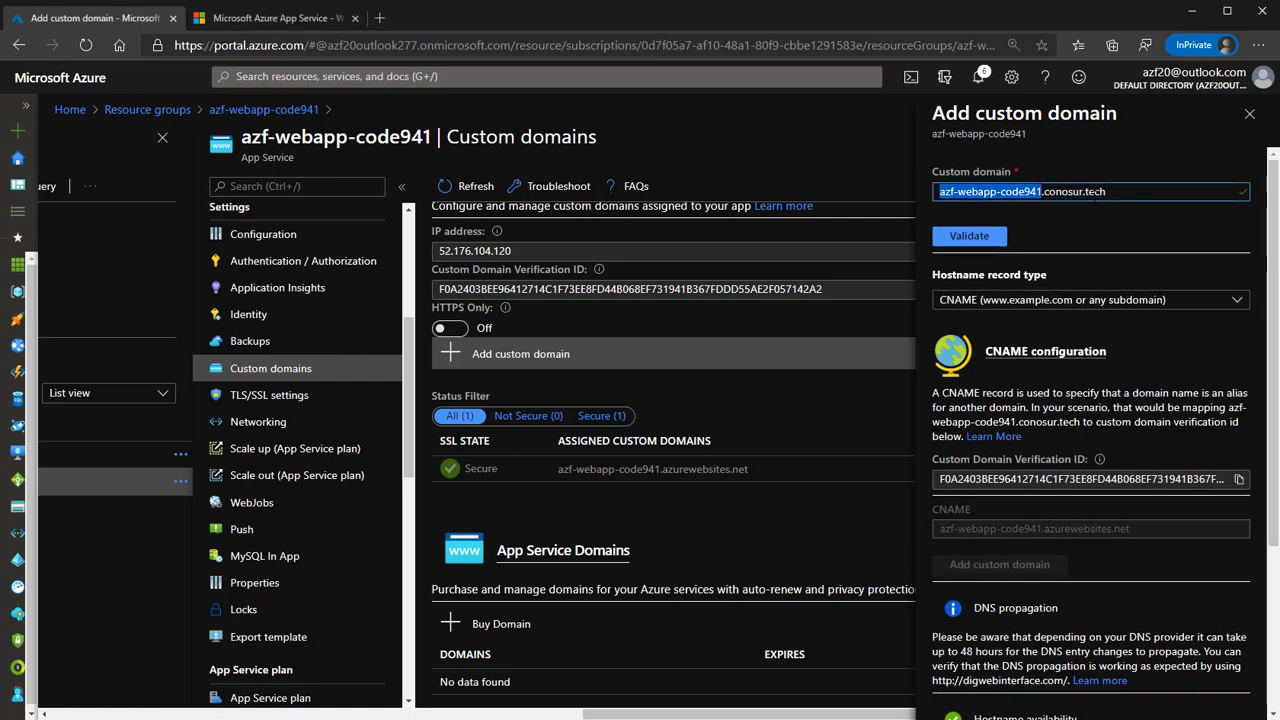
pyautogui.scroll(-3, 1090, 420)
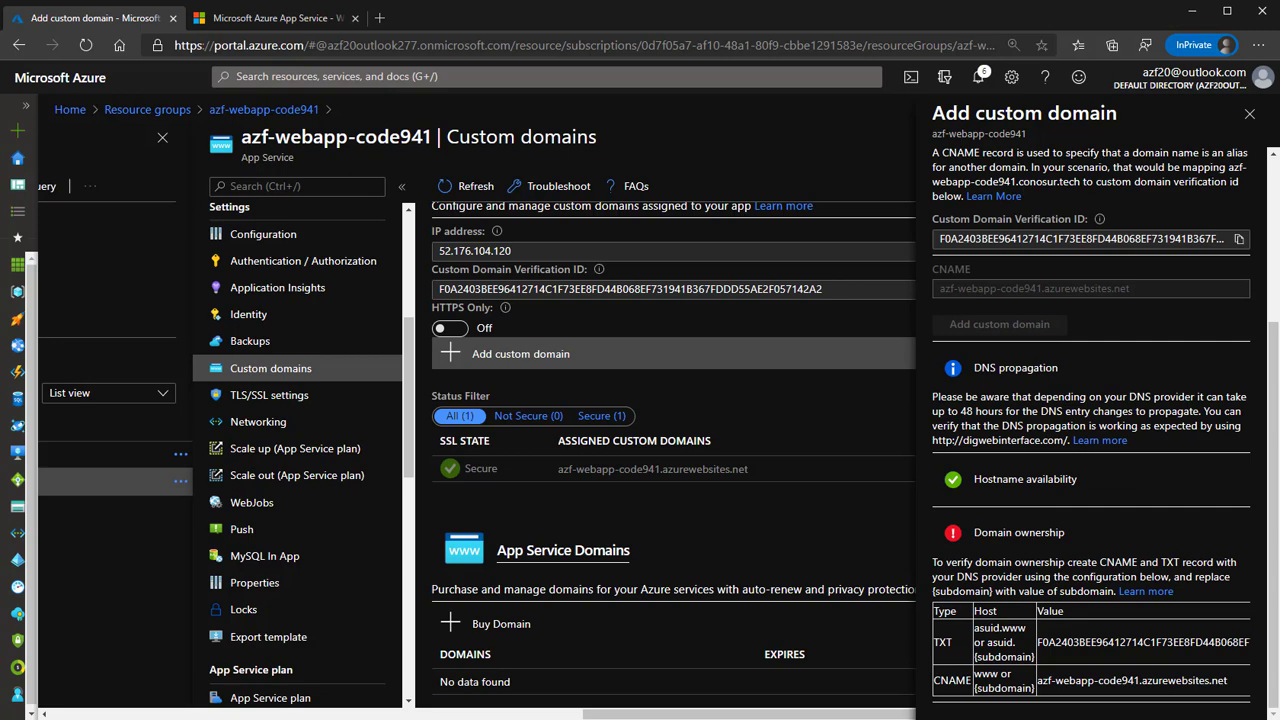
pyautogui.hotkey('alt', 'Tab')
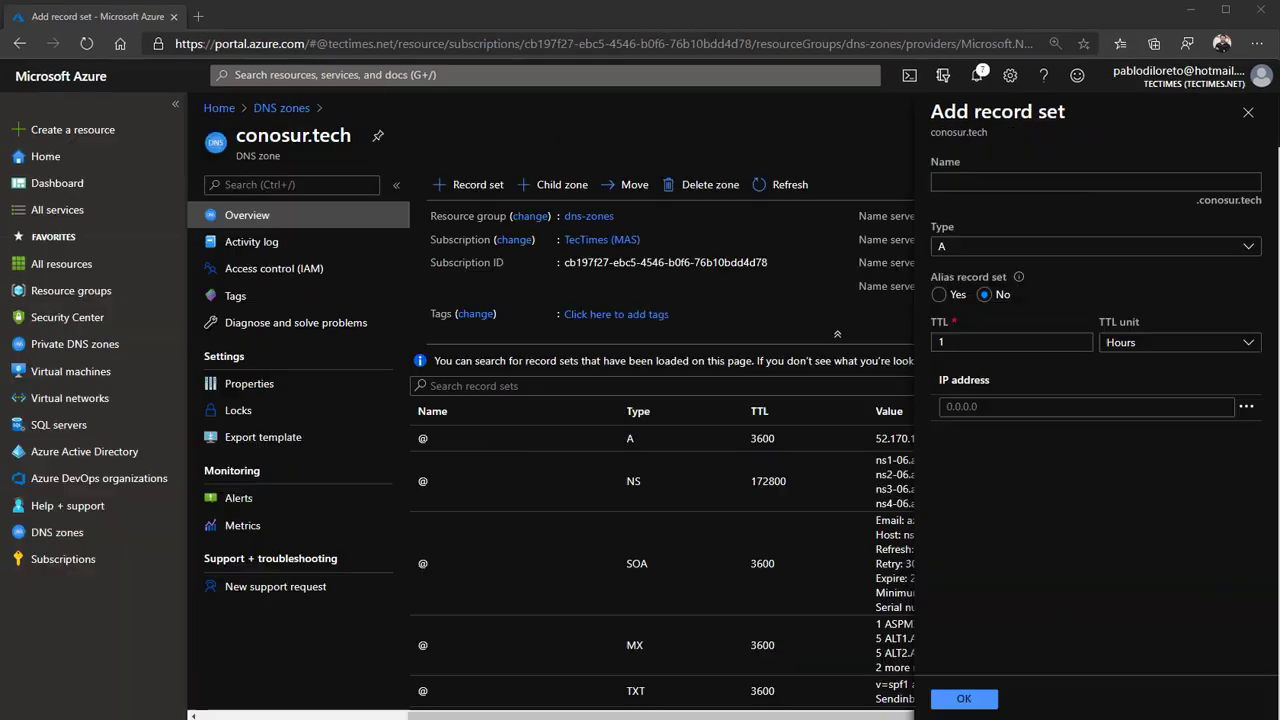
pyautogui.hotkey('ctrl', 'v')
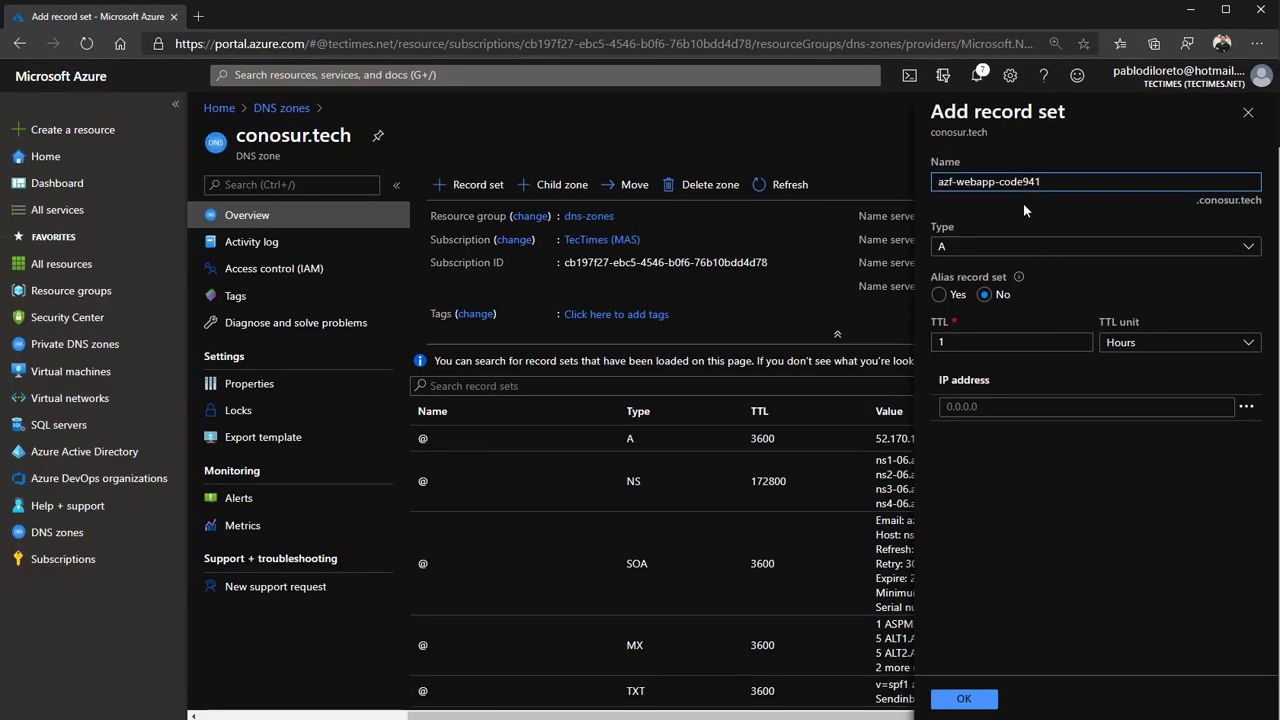
pyautogui.press('Tab')
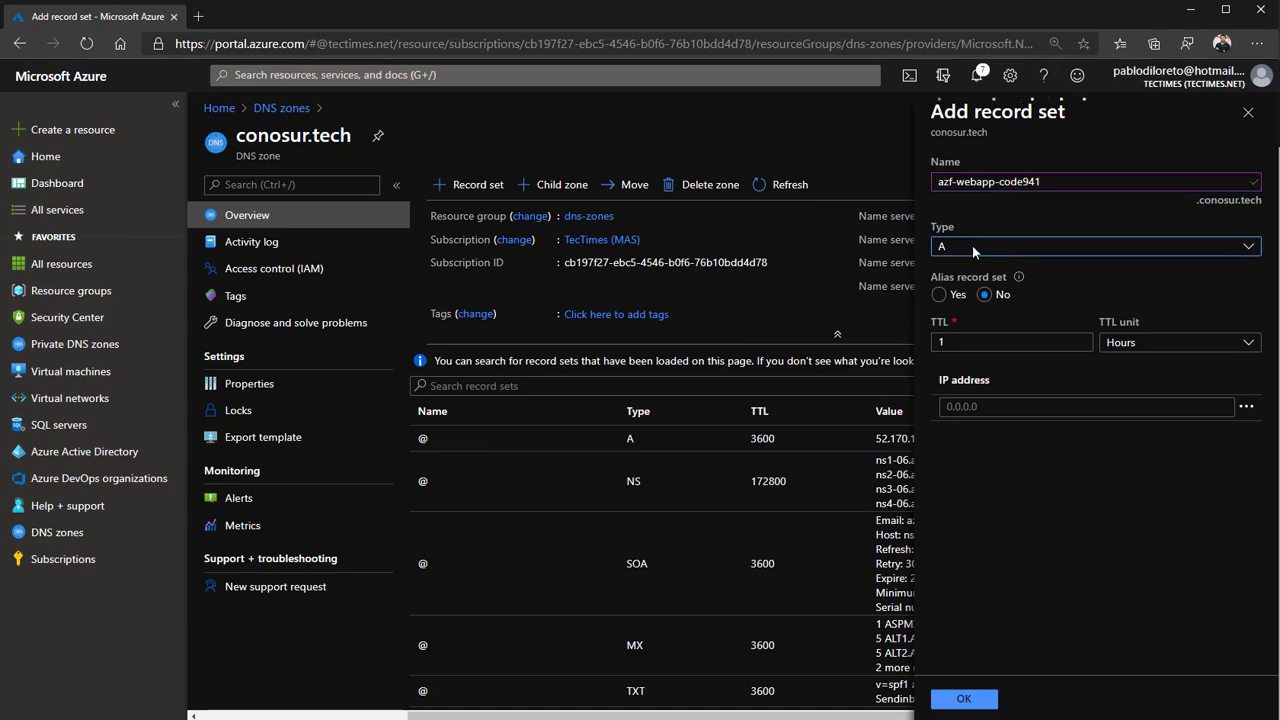
# Create the record set as a CNAME with alias azf-webapp-code941.azurewebsites.net and check both new records in the zone's record list
pyautogui.click(998, 252)
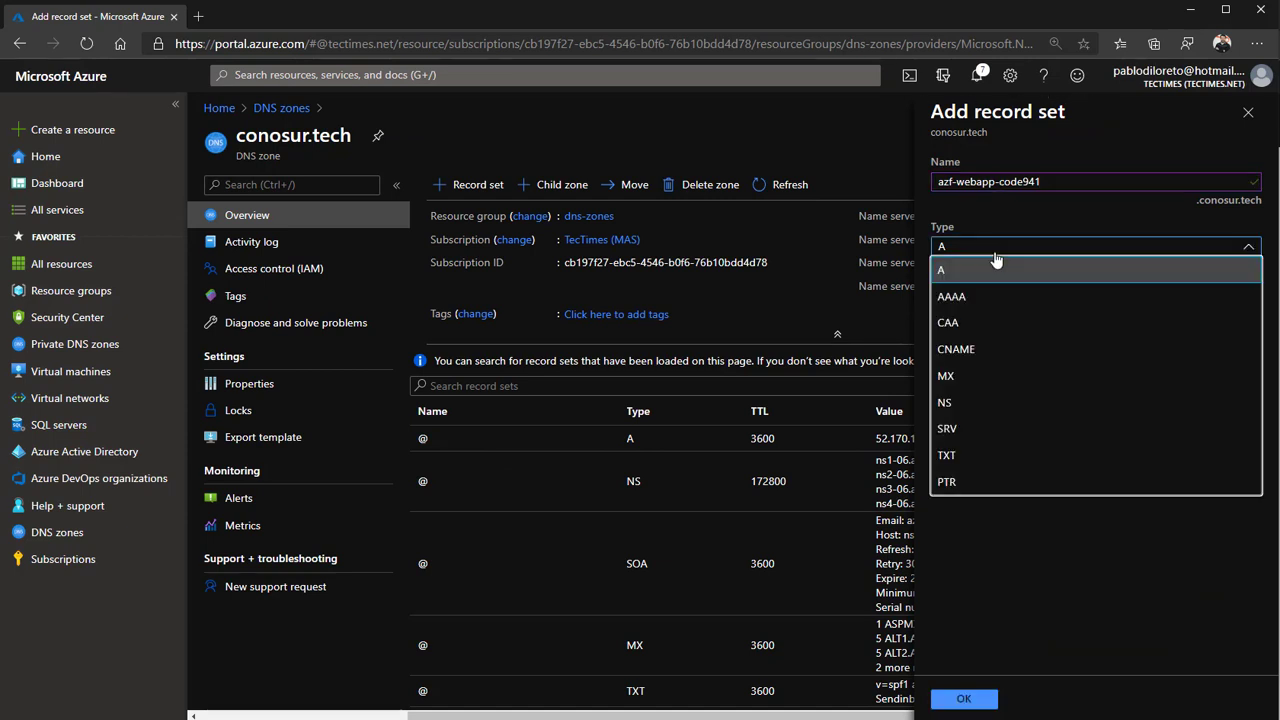
pyautogui.click(965, 354)
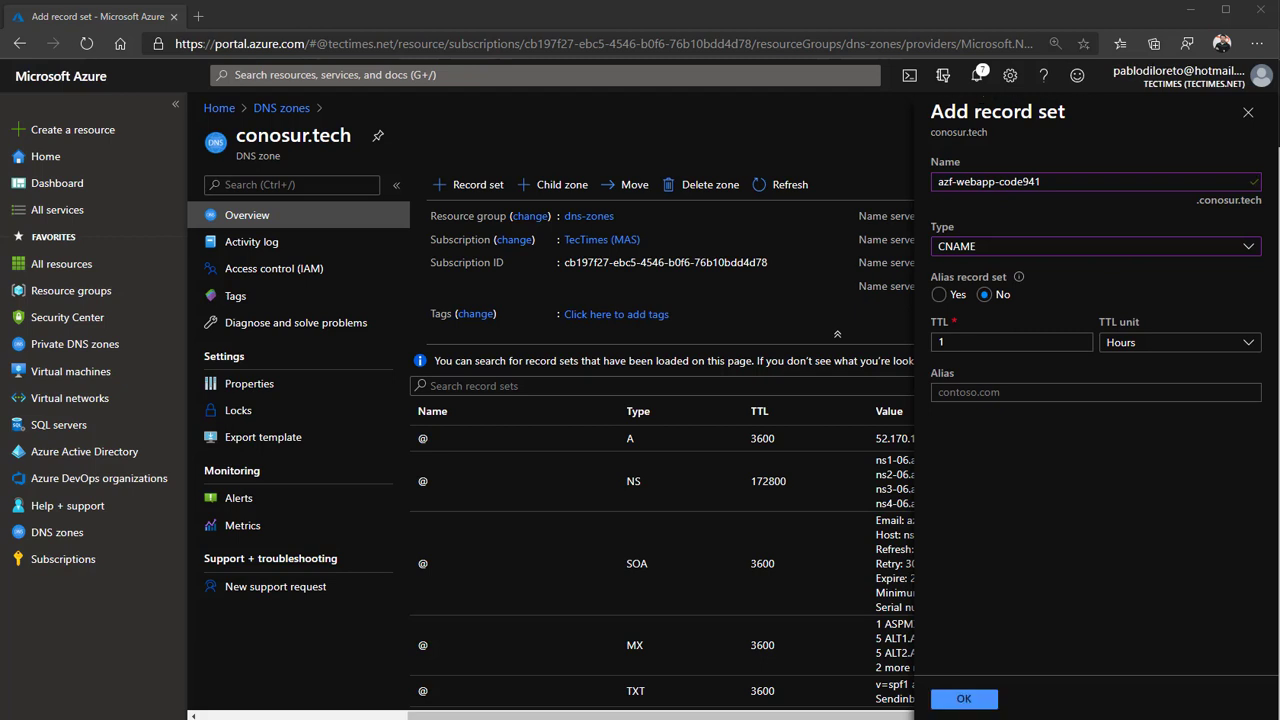
pyautogui.click(1050, 393)
pyautogui.write('azf-webapp-code941.azurewebsites.net')
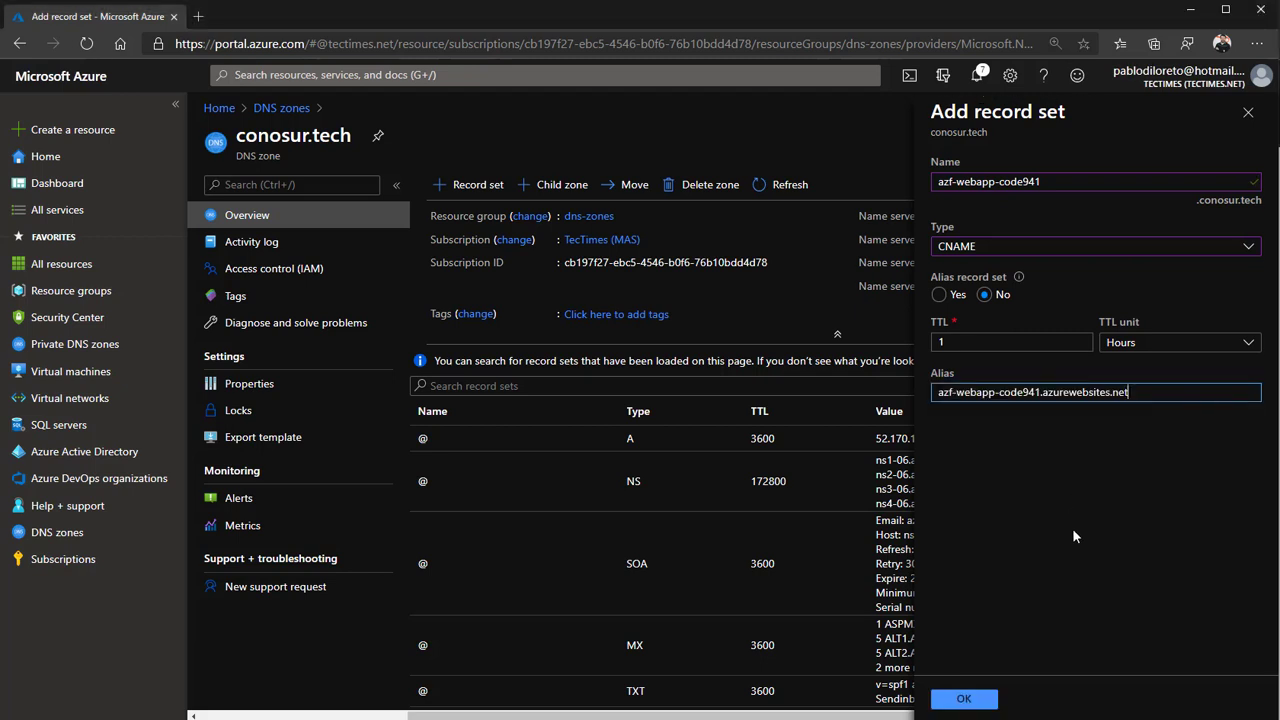
pyautogui.click(1073, 532)
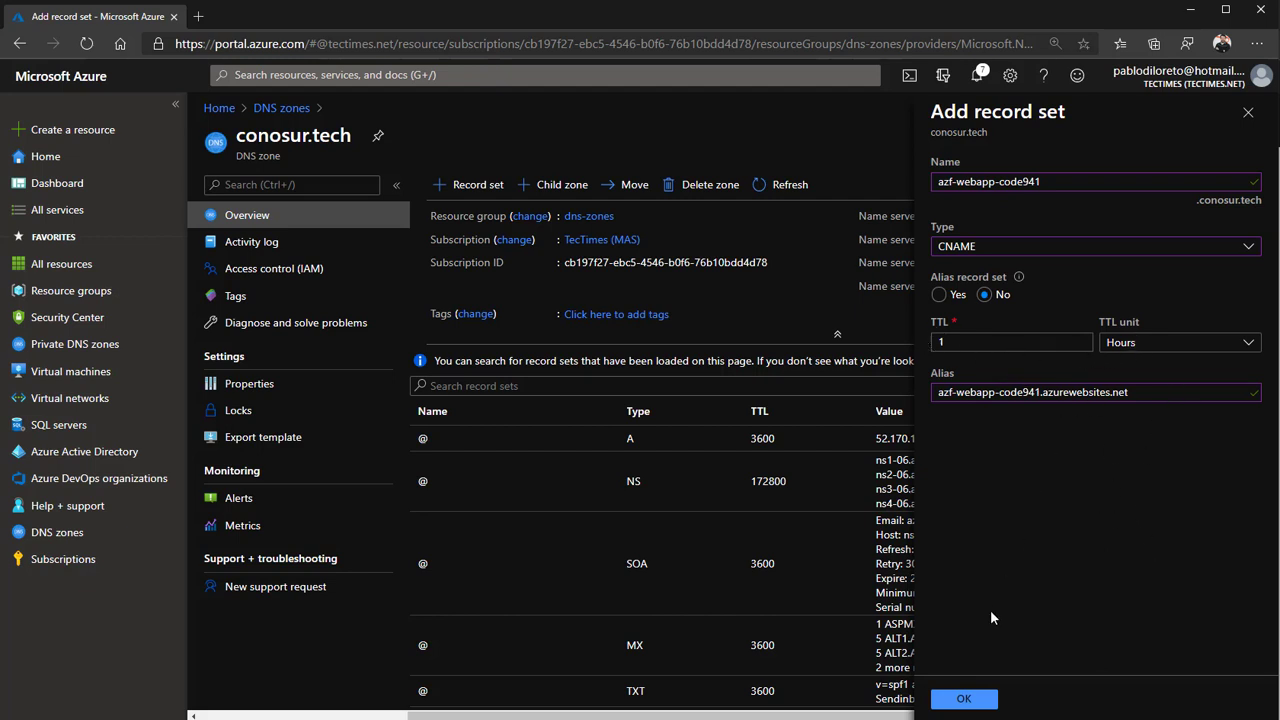
pyautogui.click(966, 700)
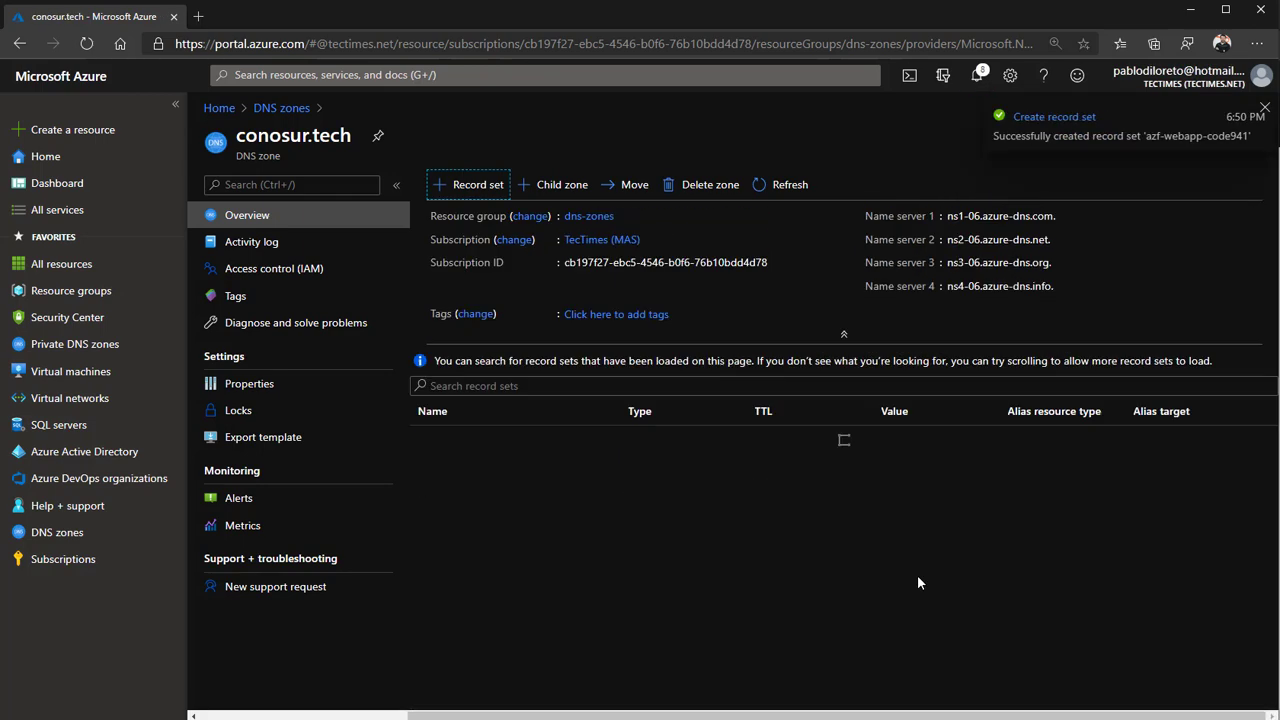
pyautogui.scroll(-5, 680, 580)
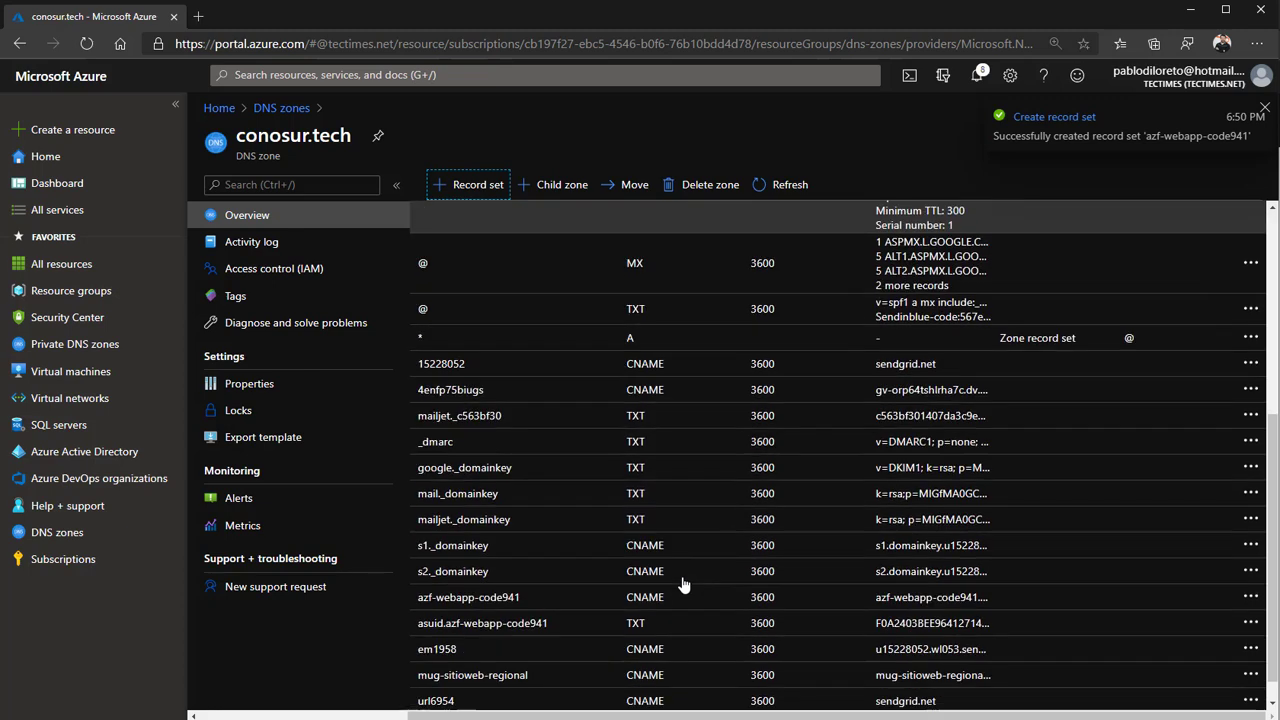
pyautogui.scroll(-1, 665, 567)
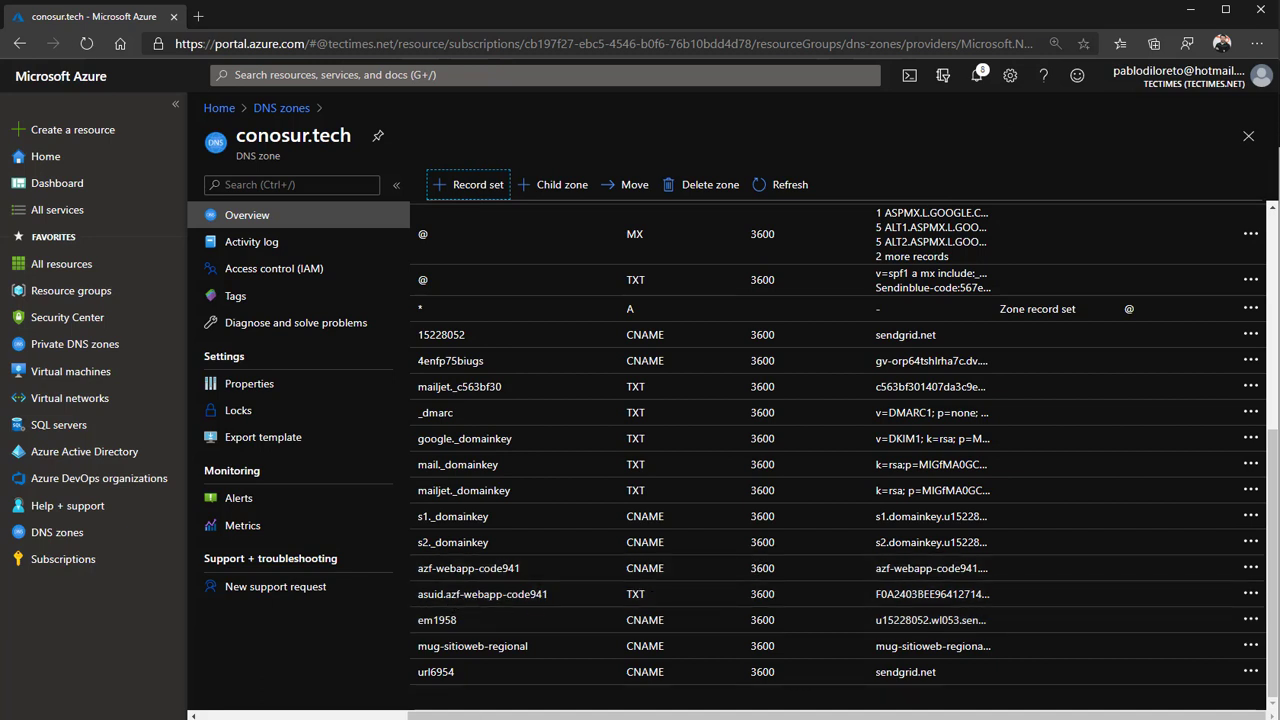
# Return to the custom domain form, validate azf-webapp-code941.conosur.tech again and add it to the App Service
pyautogui.hotkey('alt', 'Tab')
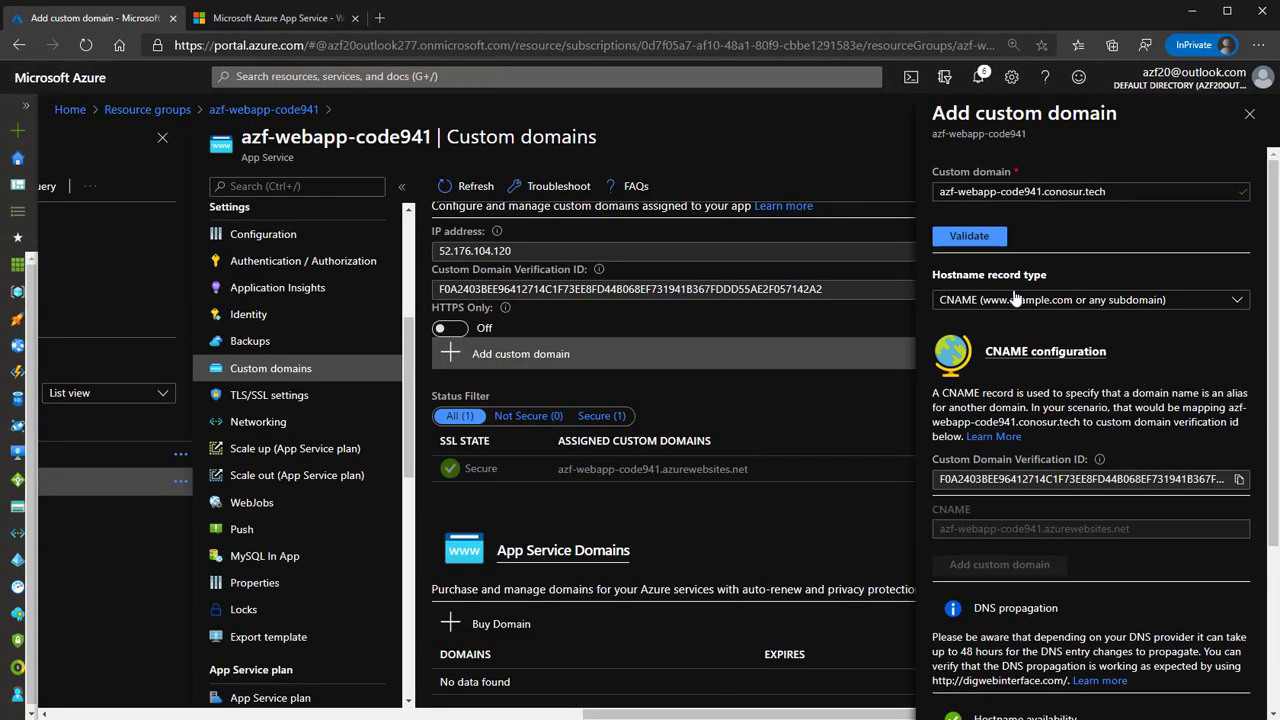
pyautogui.click(987, 241)
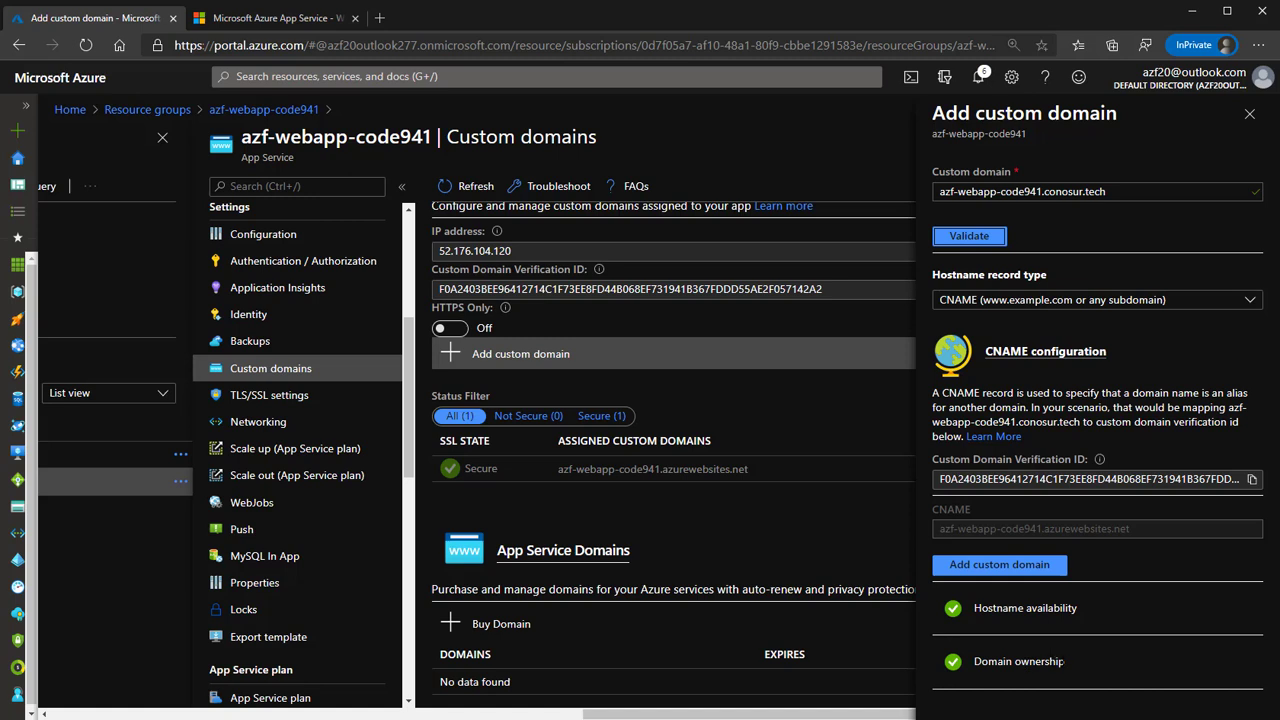
pyautogui.click(995, 566)
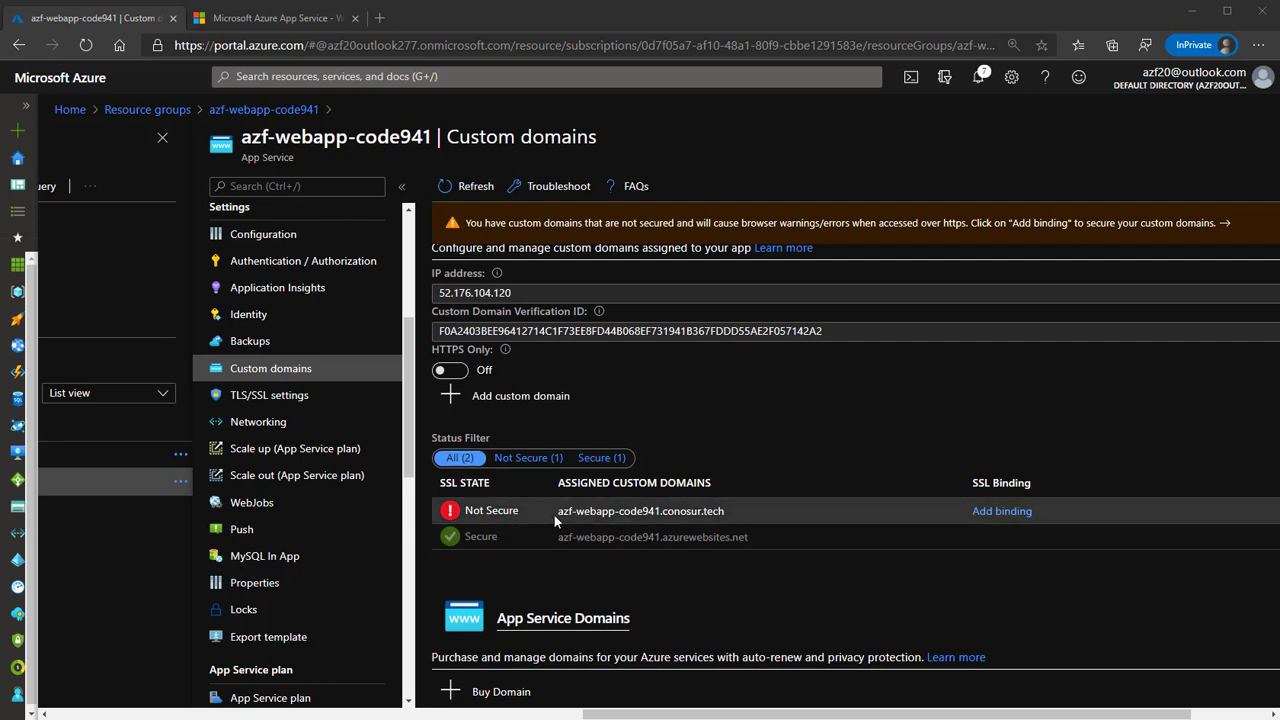
# Copy the assigned custom domain azf-webapp-code941.conosur.tech, open it in a new browser tab and compare it with the azurewebsites.net site
pyautogui.moveTo(752, 512); pyautogui.dragTo(558, 515)
pyautogui.hotkey('ctrl', 'c')
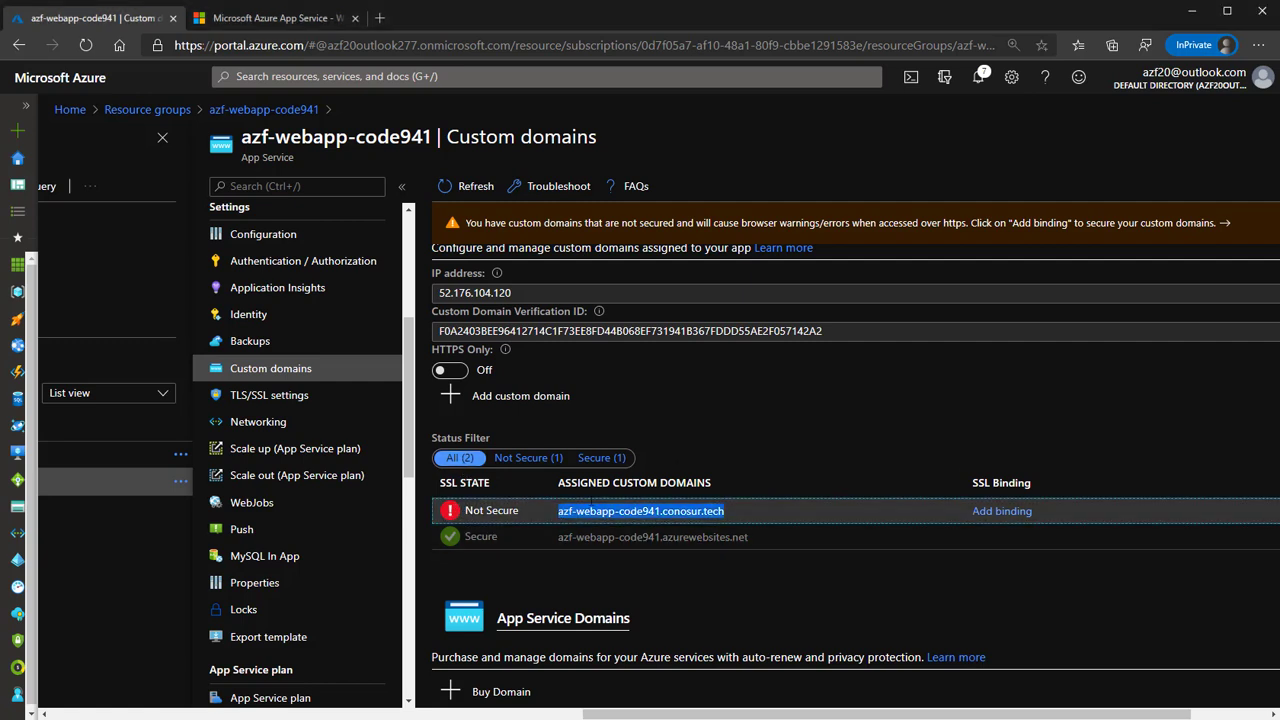
pyautogui.click(793, 480)
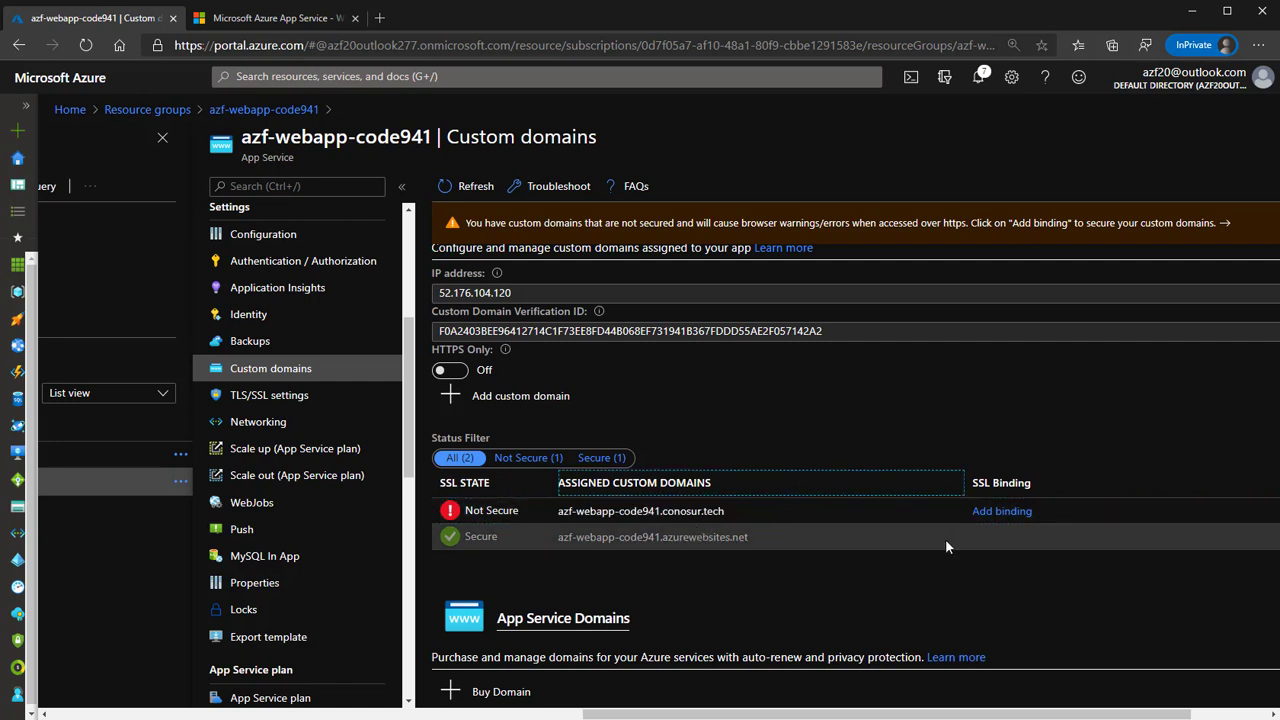
pyautogui.click(262, 19)
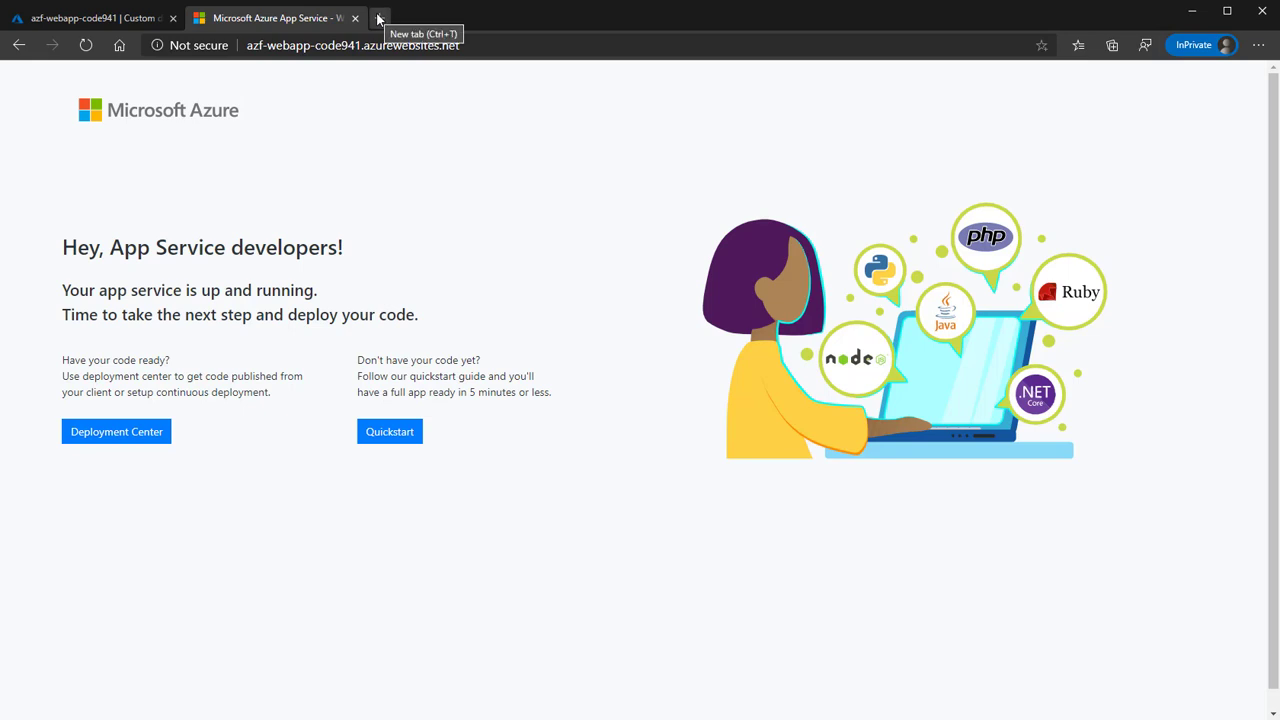
pyautogui.moveTo(461, 46); pyautogui.dragTo(361, 45)
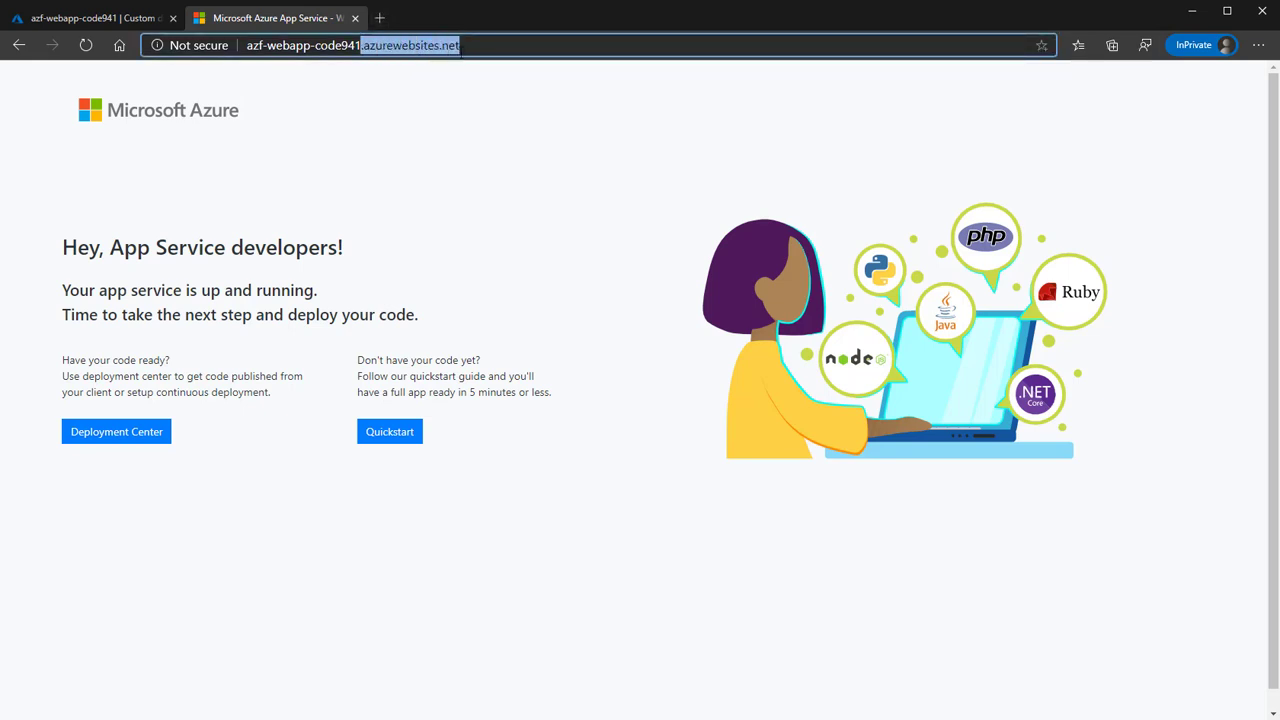
pyautogui.click(379, 18)
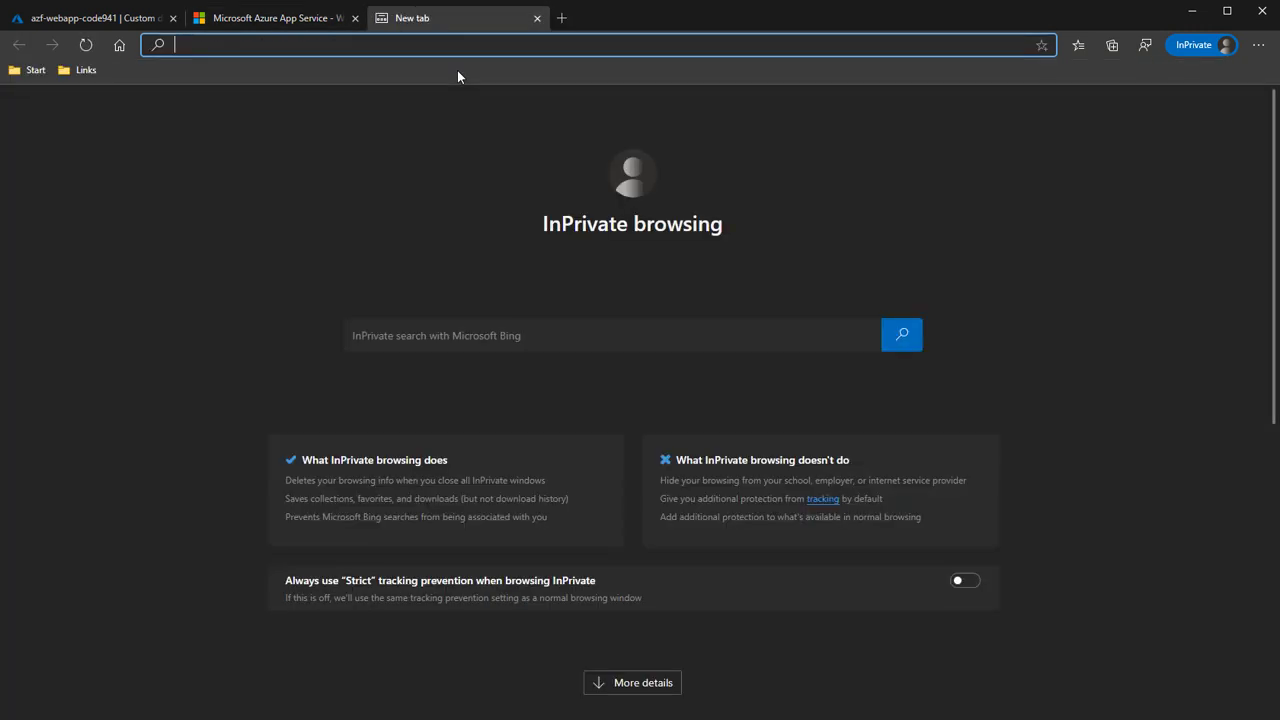
pyautogui.hotkey('ctrl', 'v')
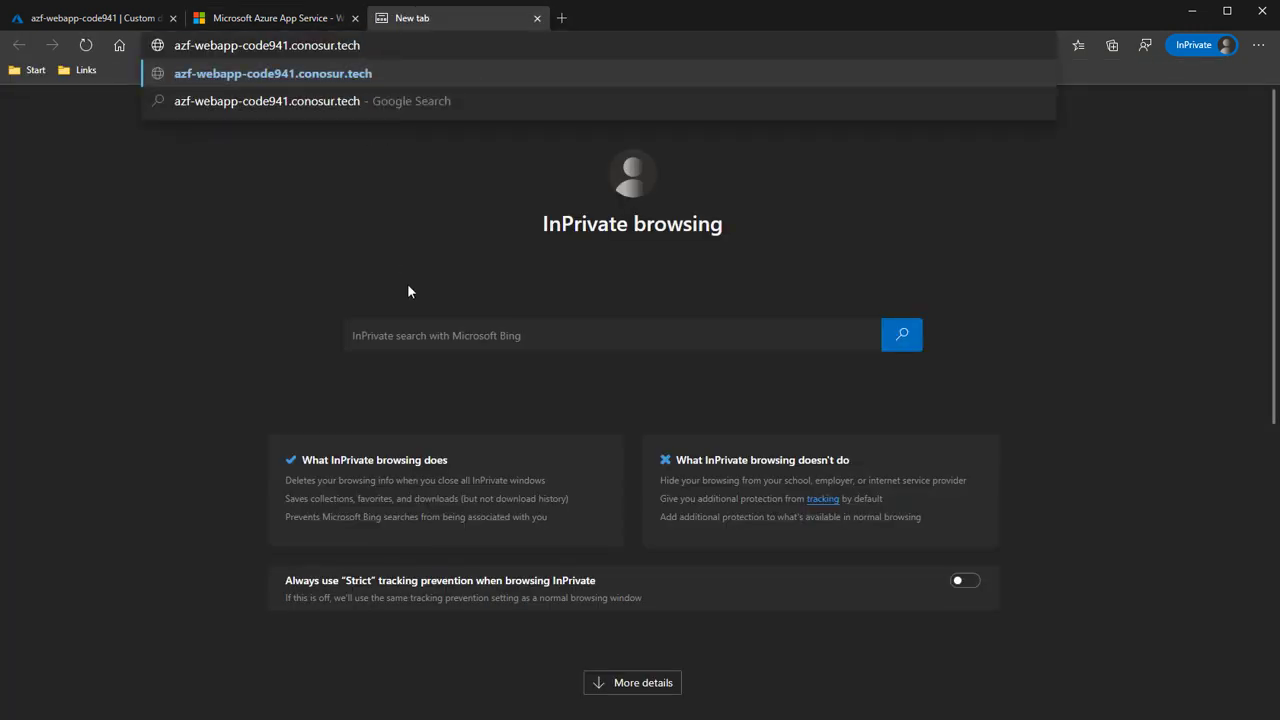
pyautogui.press('Return')
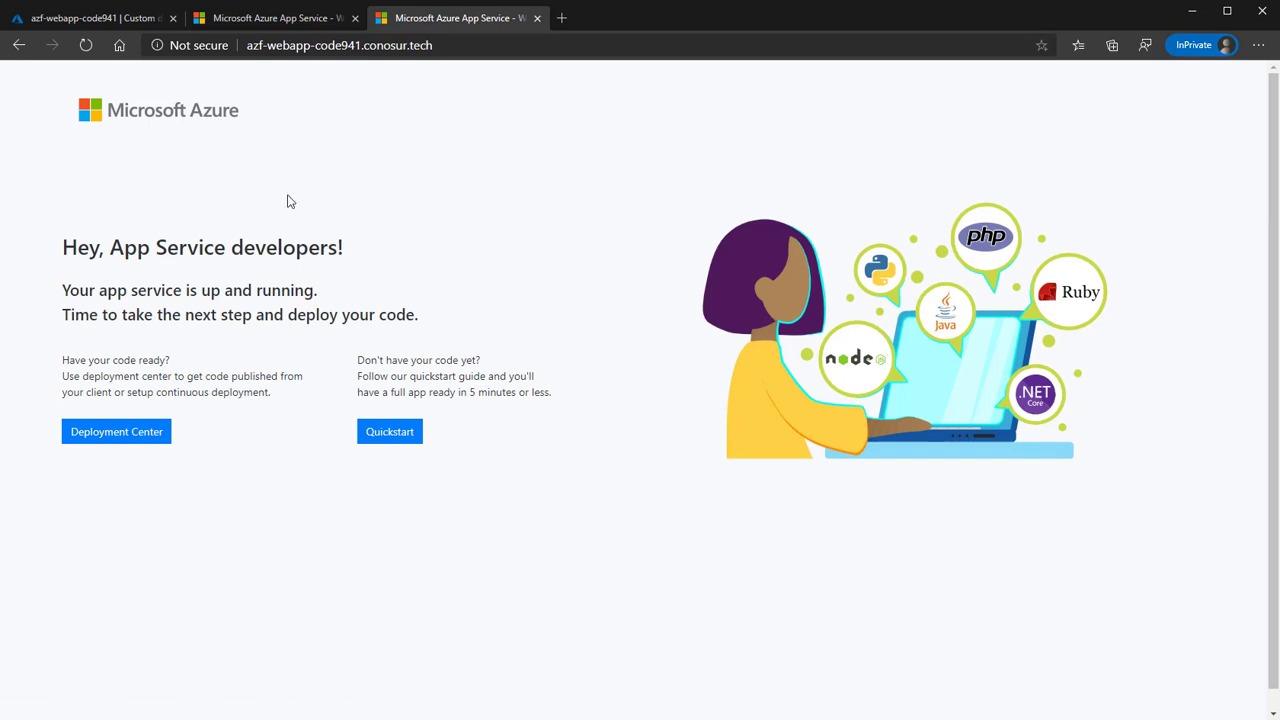
pyautogui.click(304, 18)
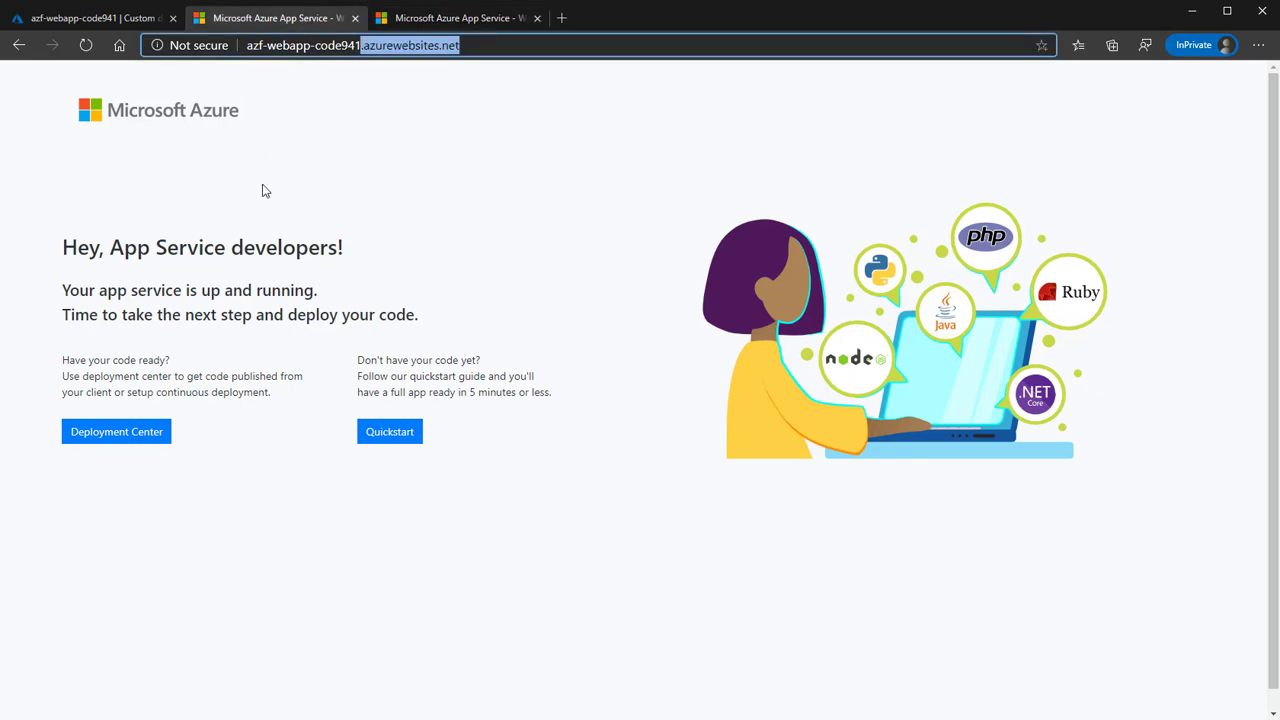
# Turn on HTTPS Only for the App Service and check the connection security of the reloaded azurewebsites.net site
pyautogui.click(129, 22)
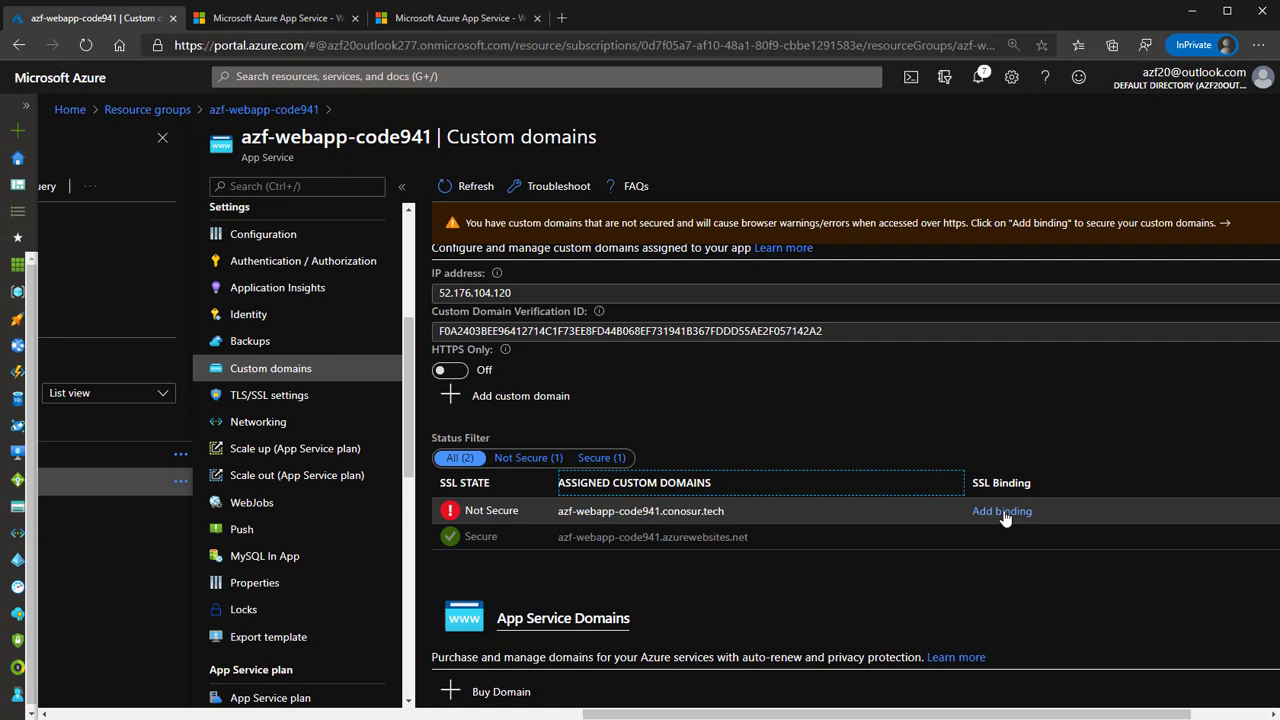
pyautogui.click(450, 371)
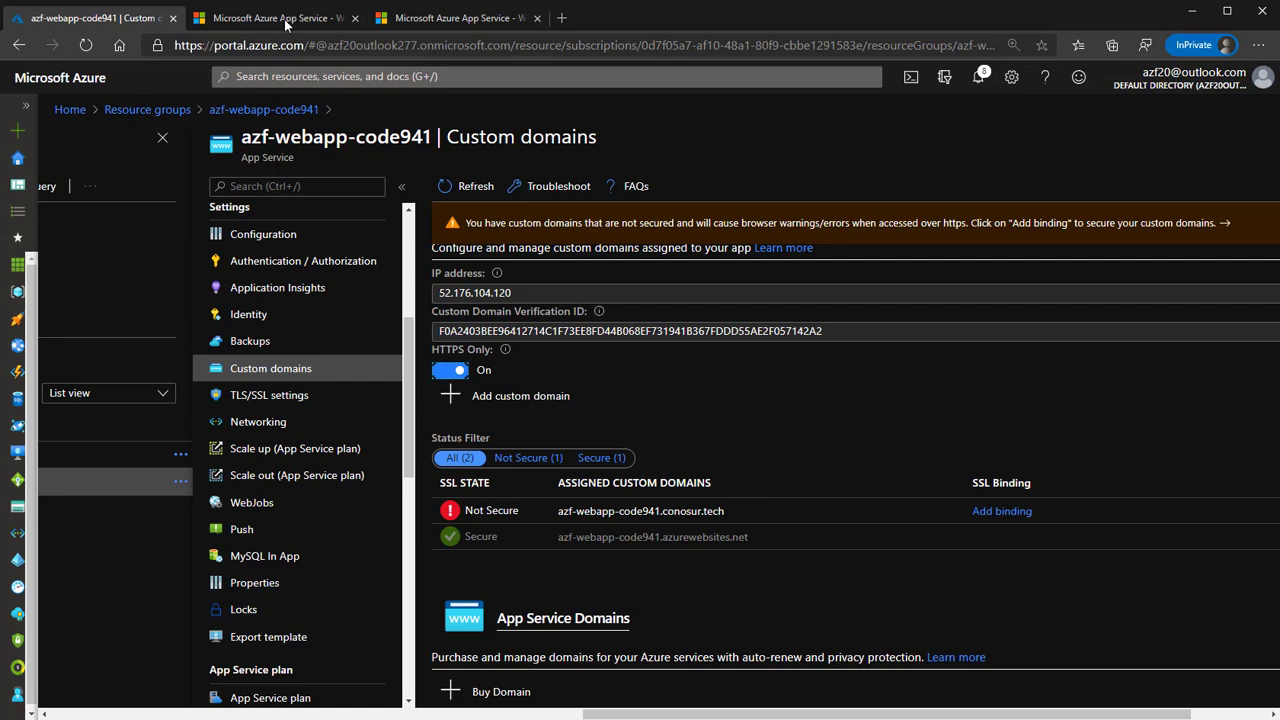
pyautogui.click(285, 19)
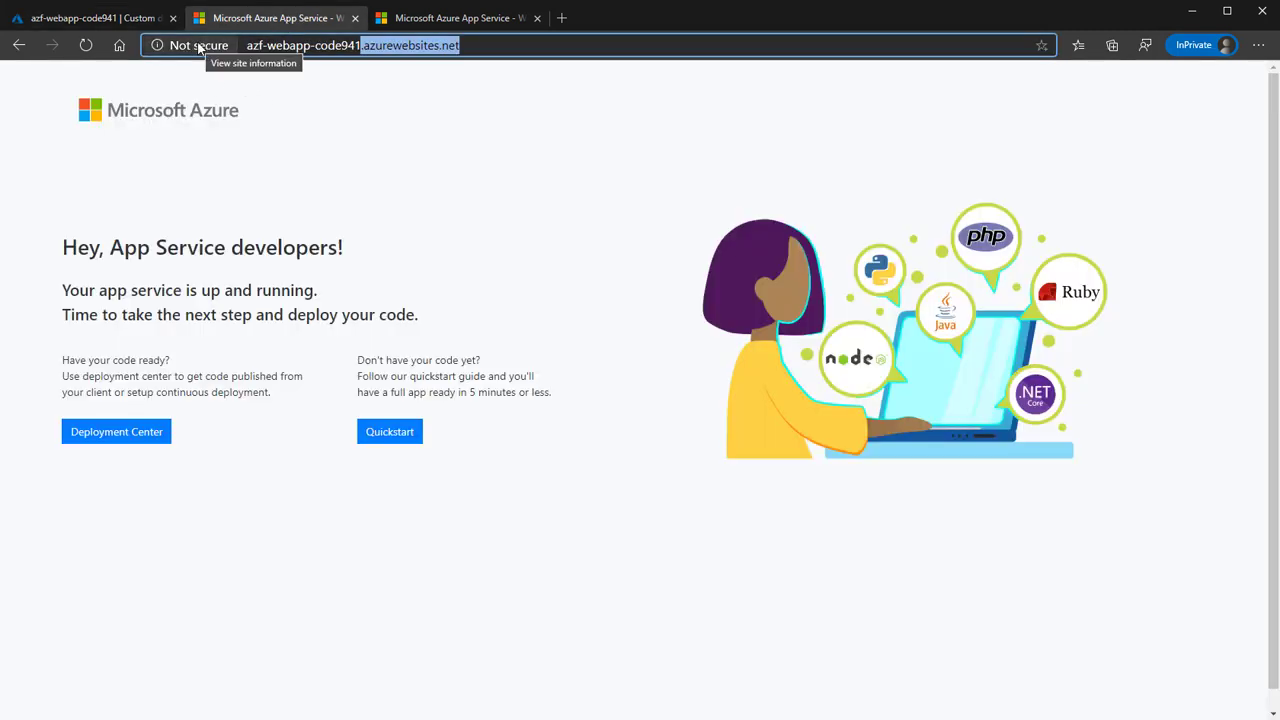
pyautogui.click(316, 45)
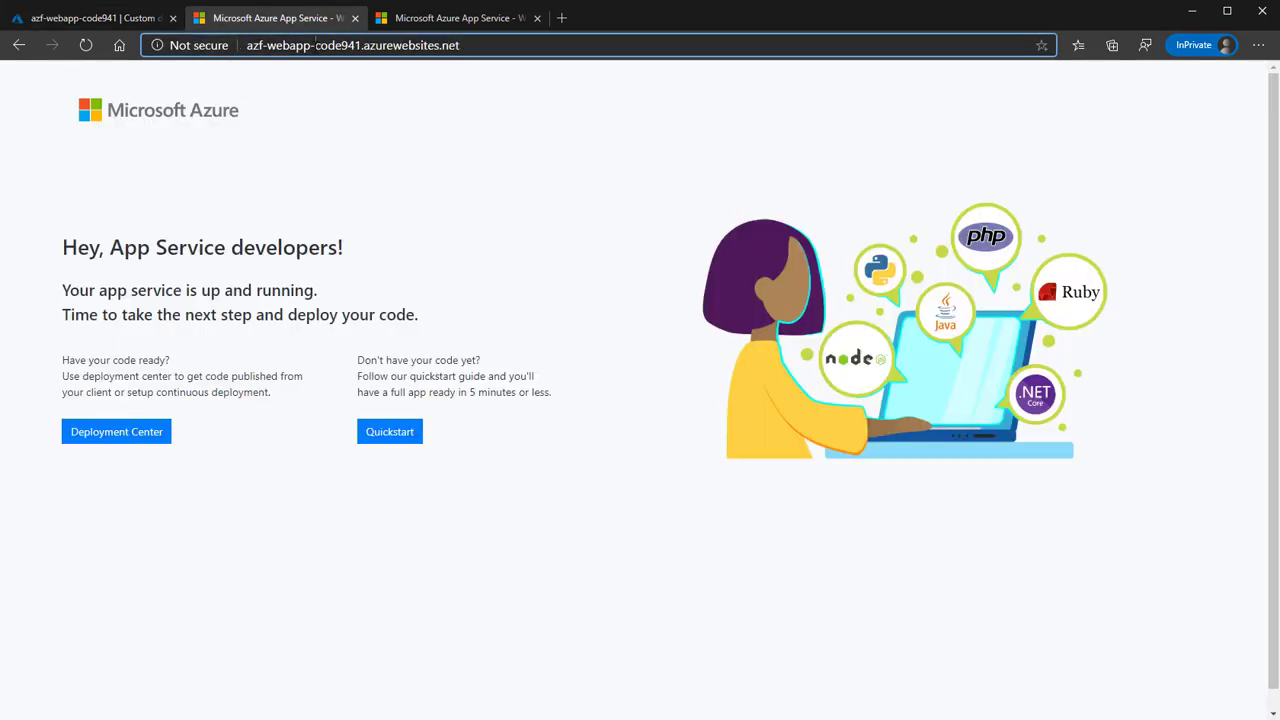
pyautogui.click(87, 45)
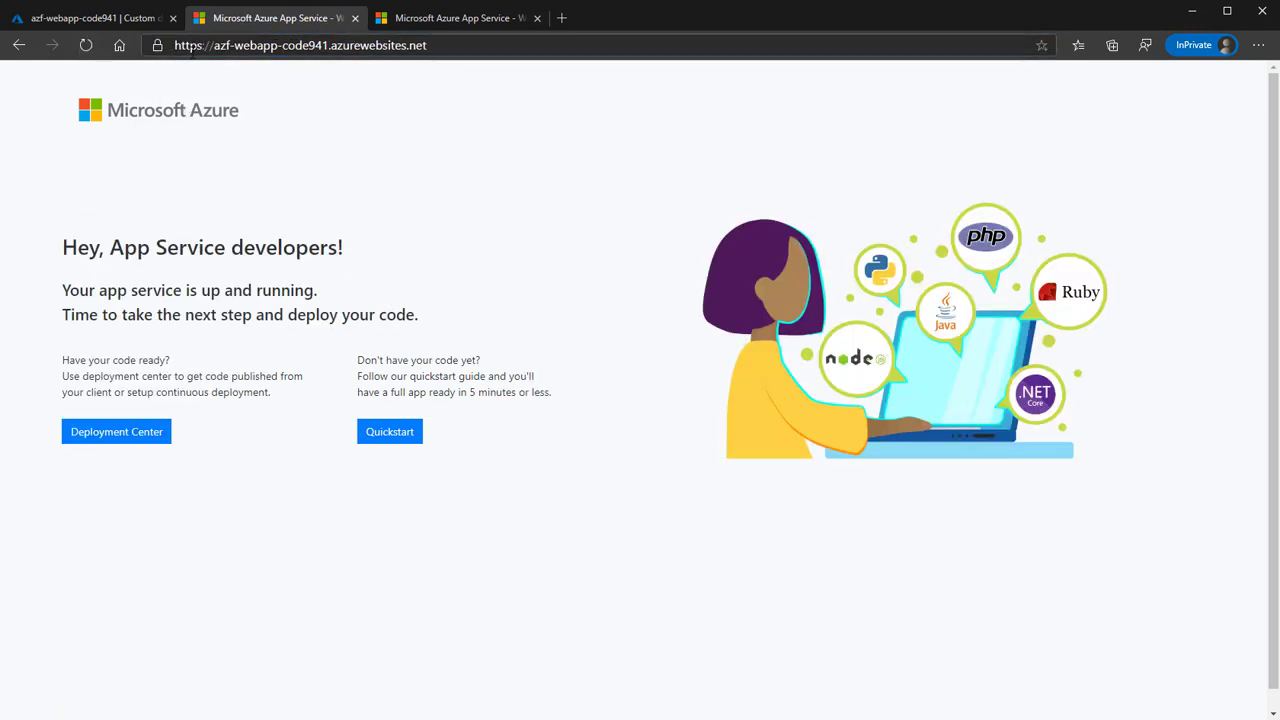
pyautogui.click(157, 45)
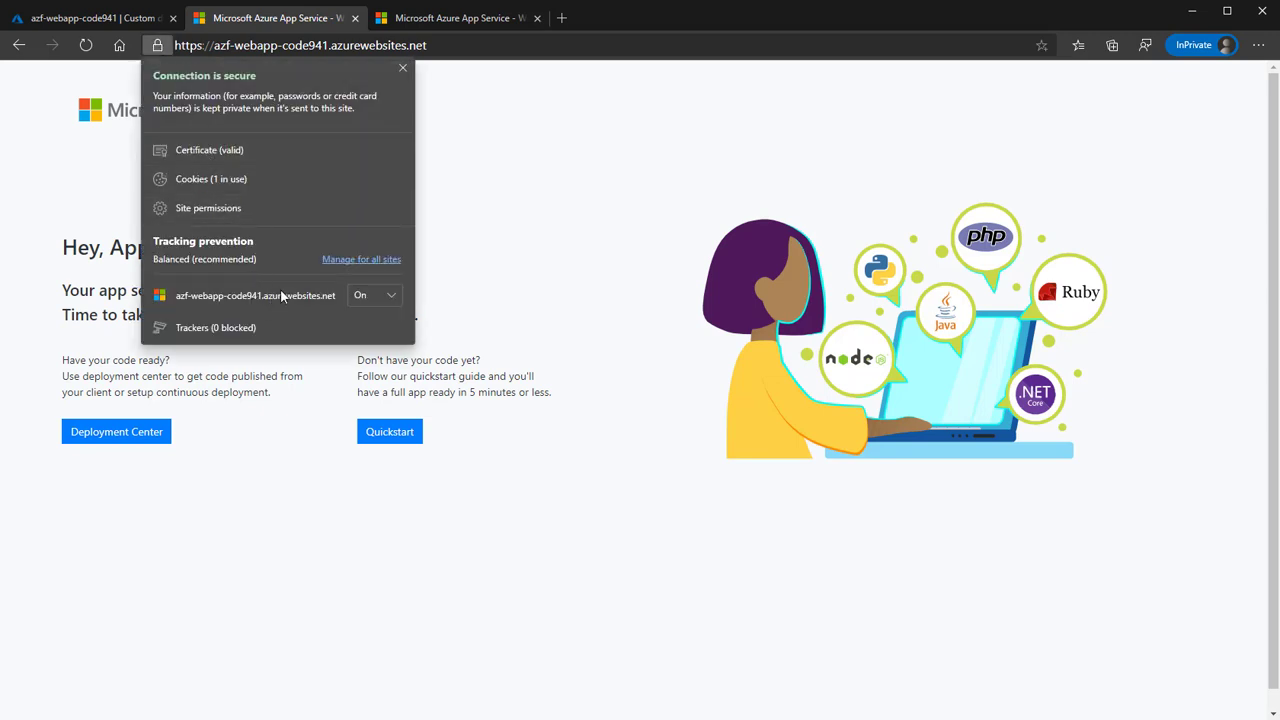
pyautogui.click(540, 216)
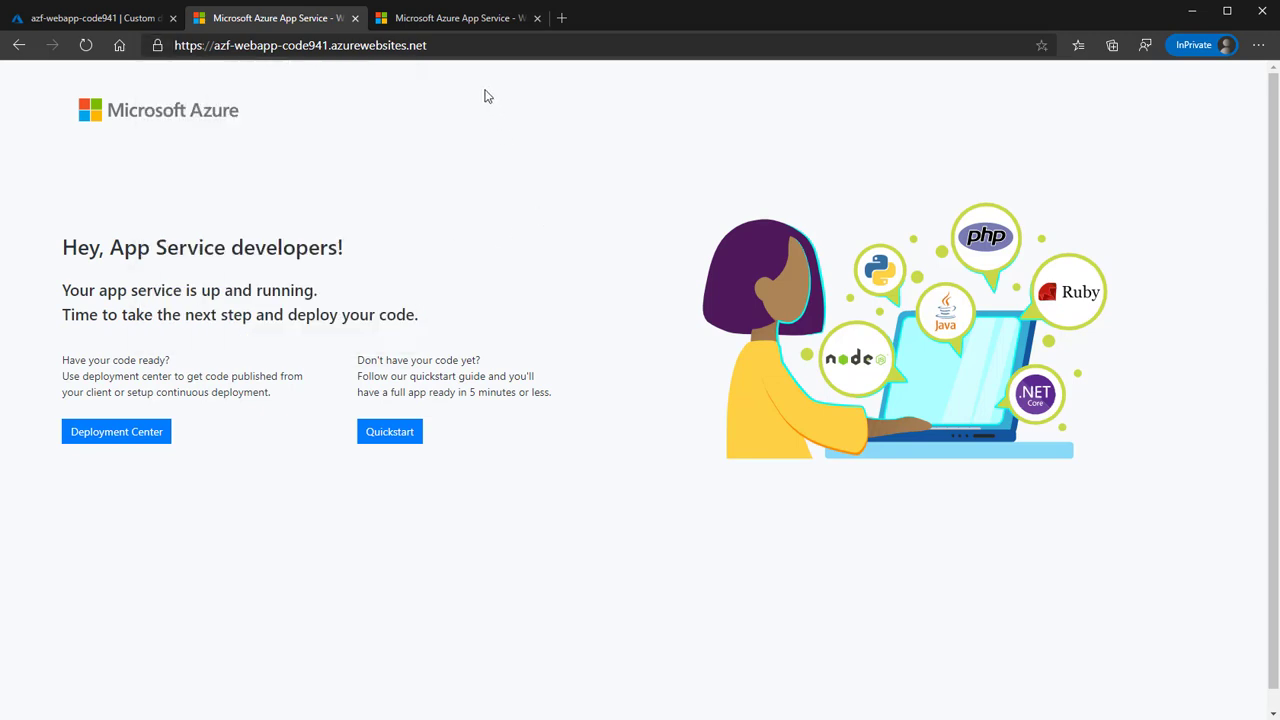
# Reload the azf-webapp-code941.conosur.tech site, show the advanced details of the privacy error and continue to the unsafe page
pyautogui.click(471, 27)
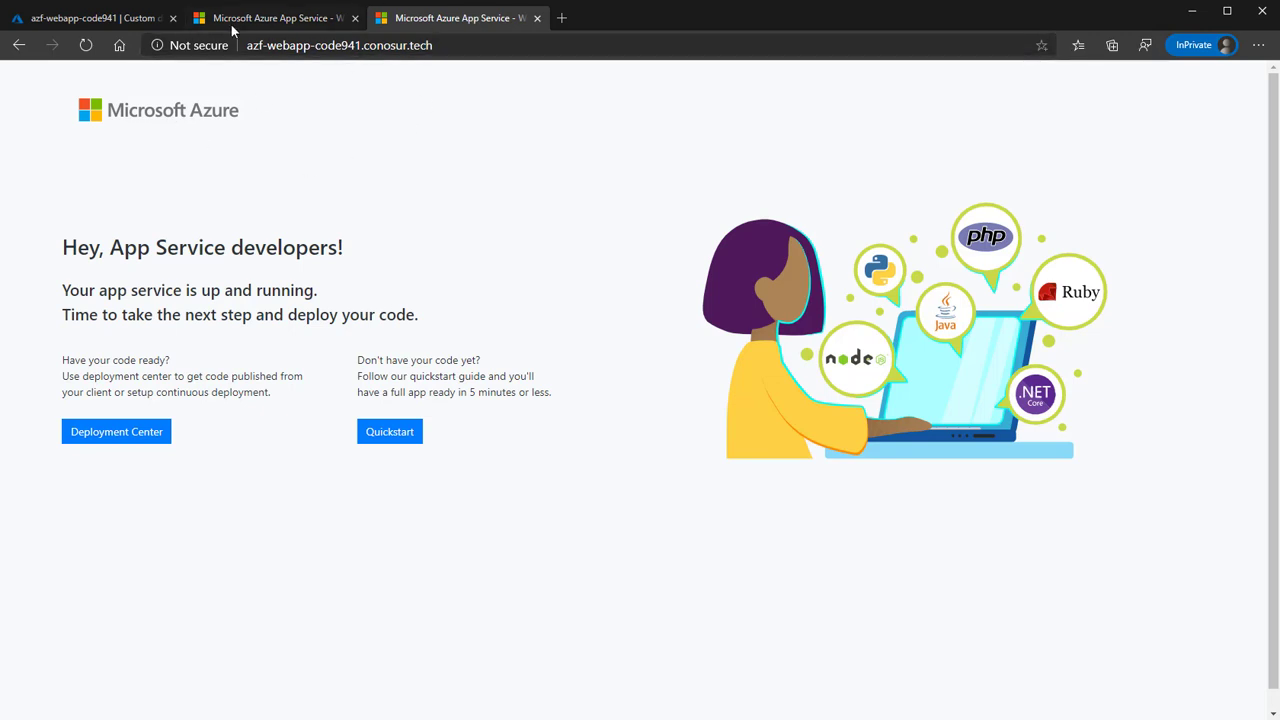
pyautogui.click(86, 45)
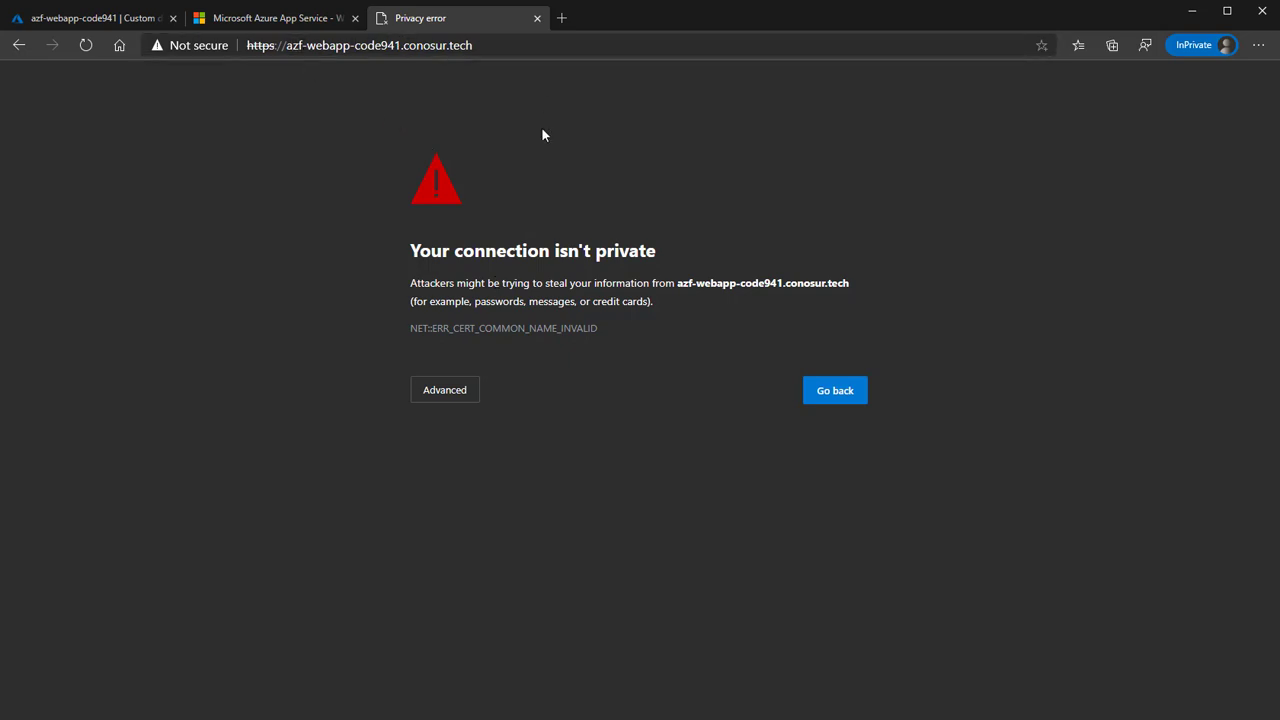
pyautogui.click(452, 398)
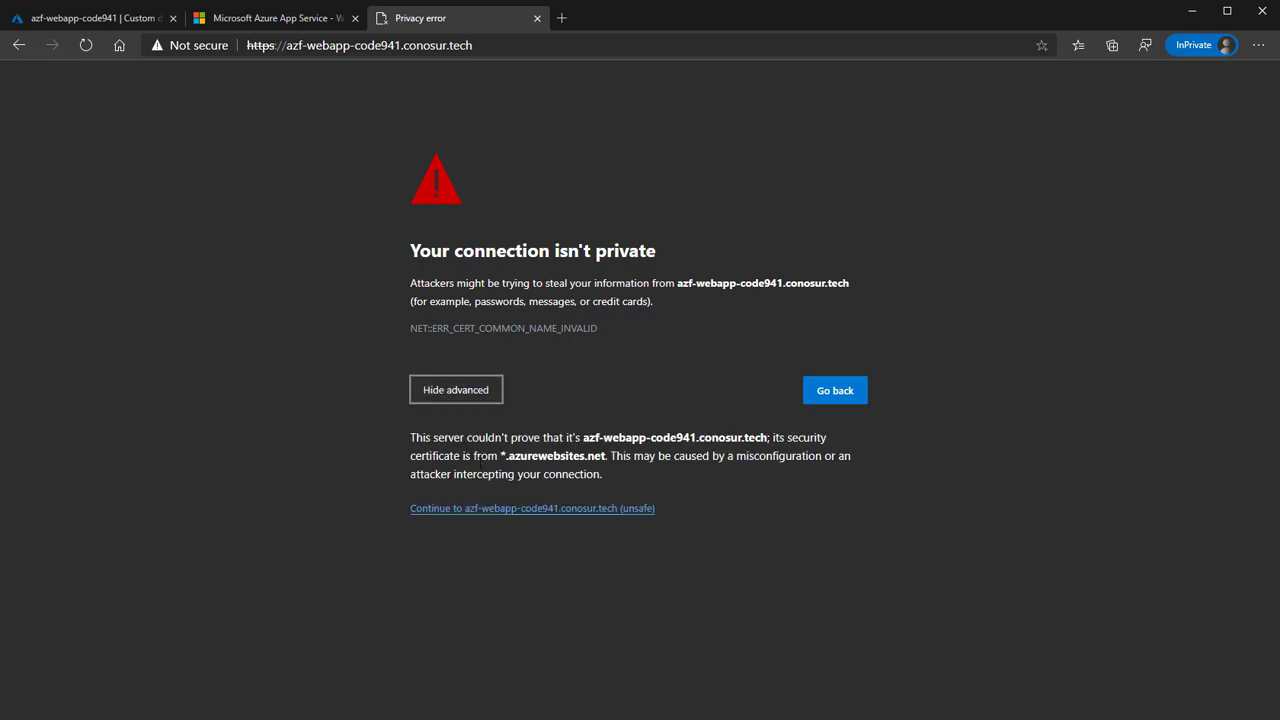
pyautogui.click(508, 510)
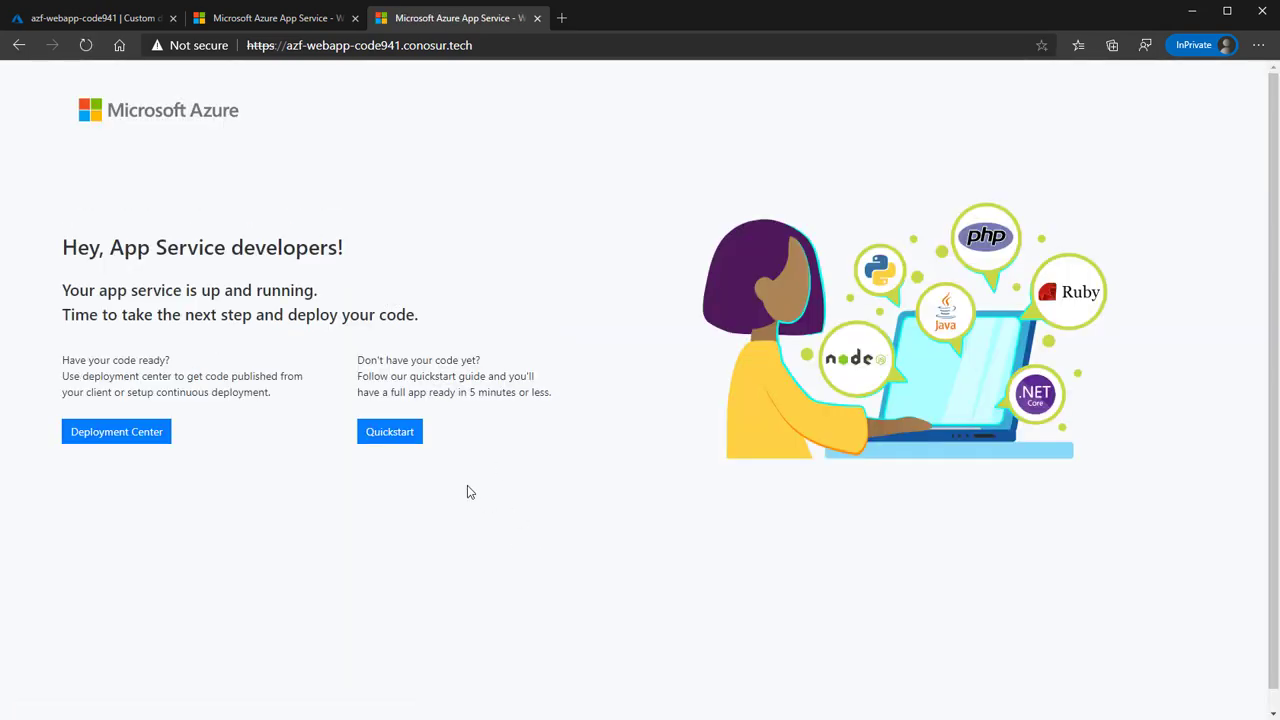
# In the App Service's TLS/SSL settings, examine the certificate options of a new binding for azf-webapp-code941.conosur.tech and close it without adding it
pyautogui.click(112, 20)
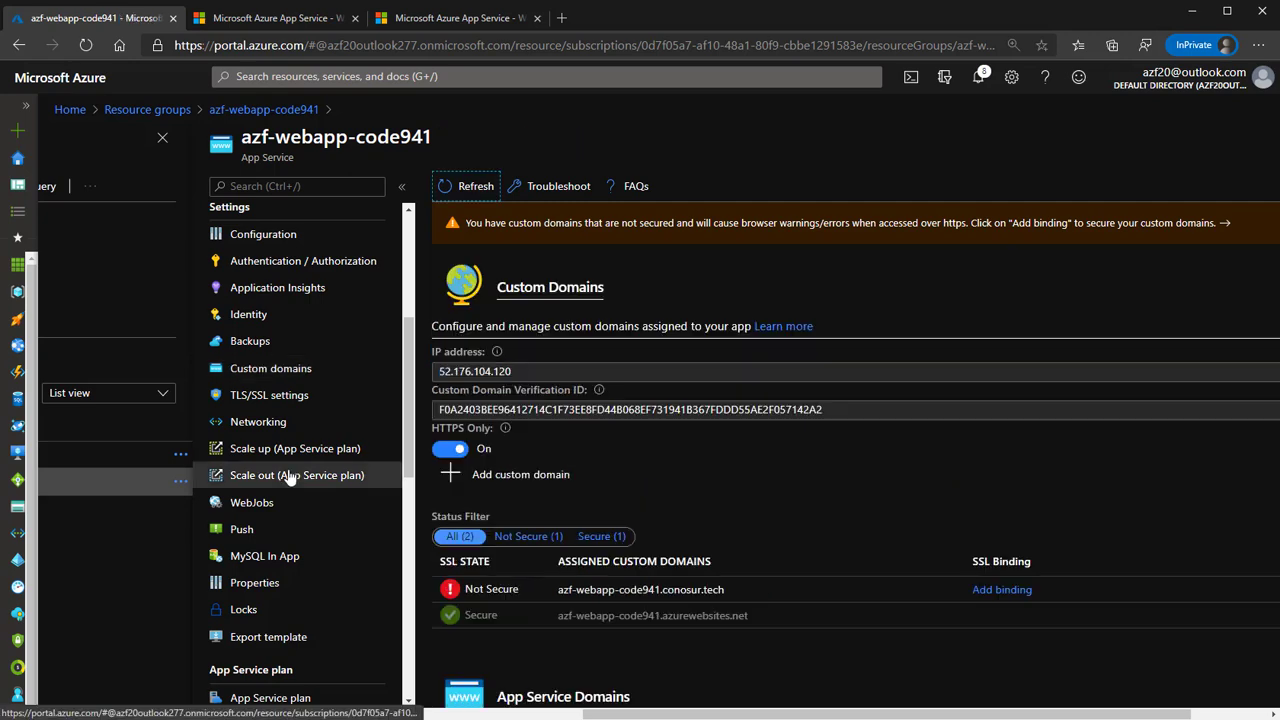
pyautogui.click(293, 400)
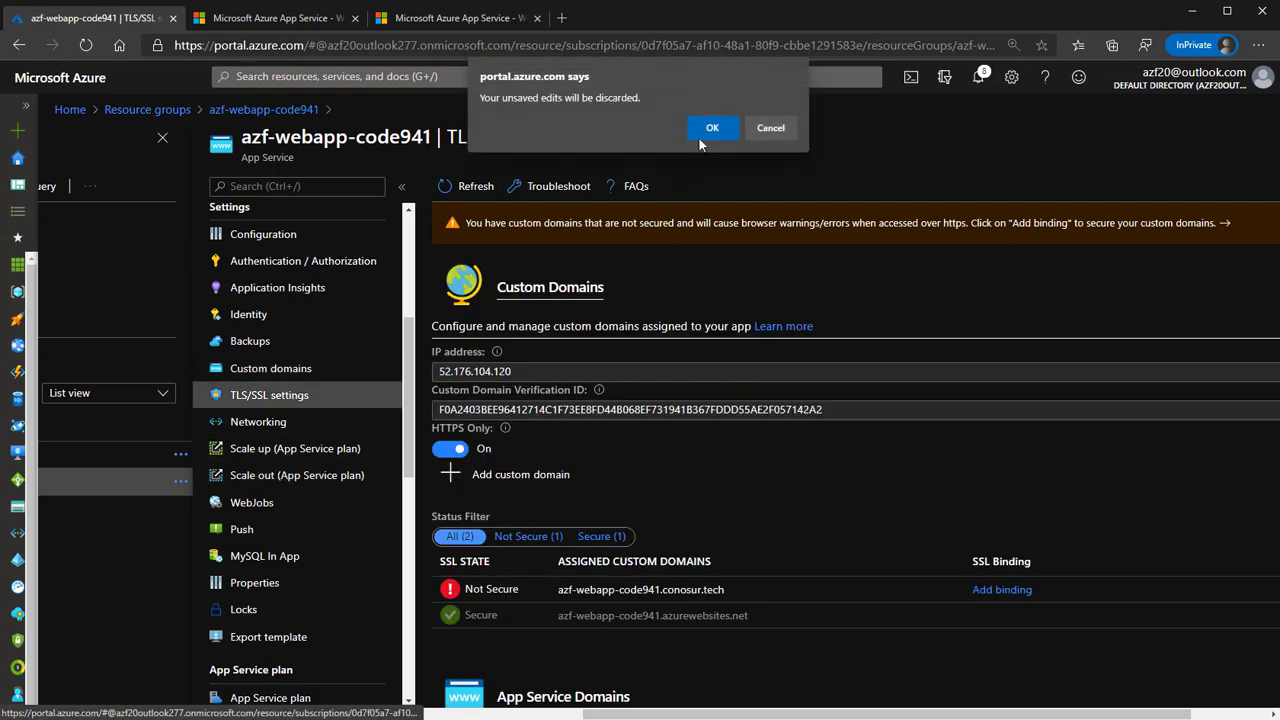
pyautogui.click(702, 130)
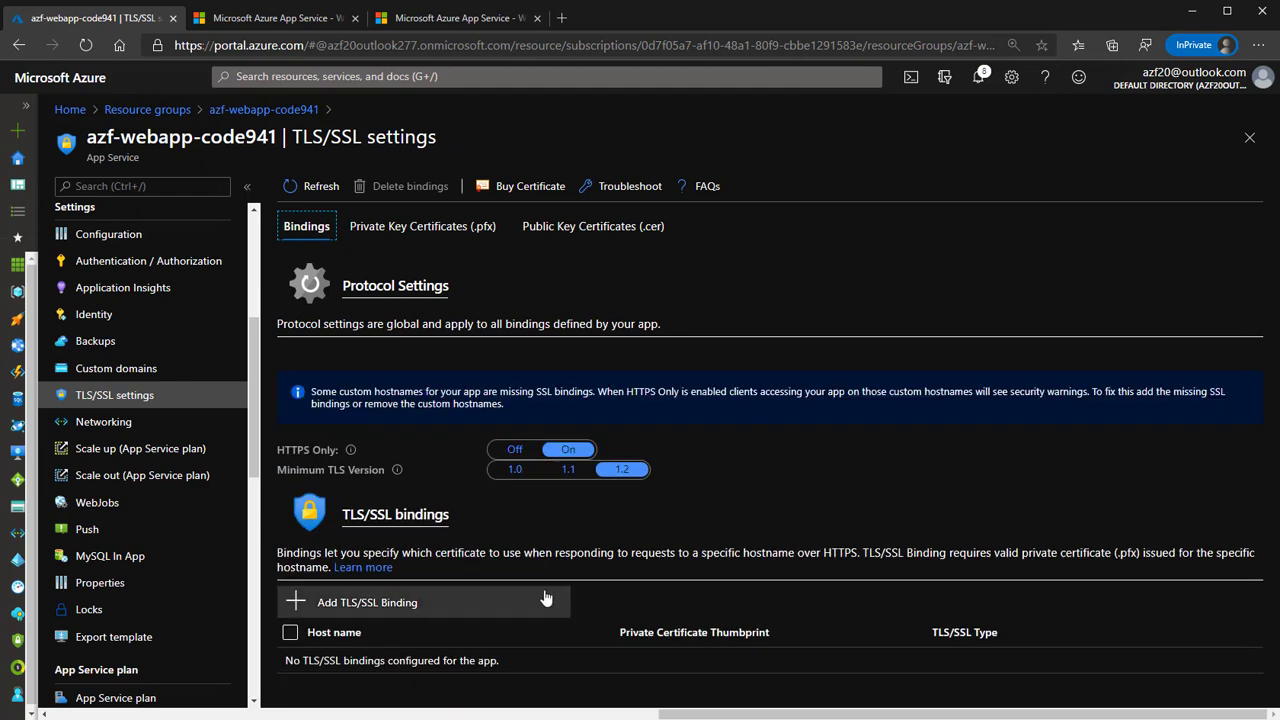
pyautogui.click(368, 613)
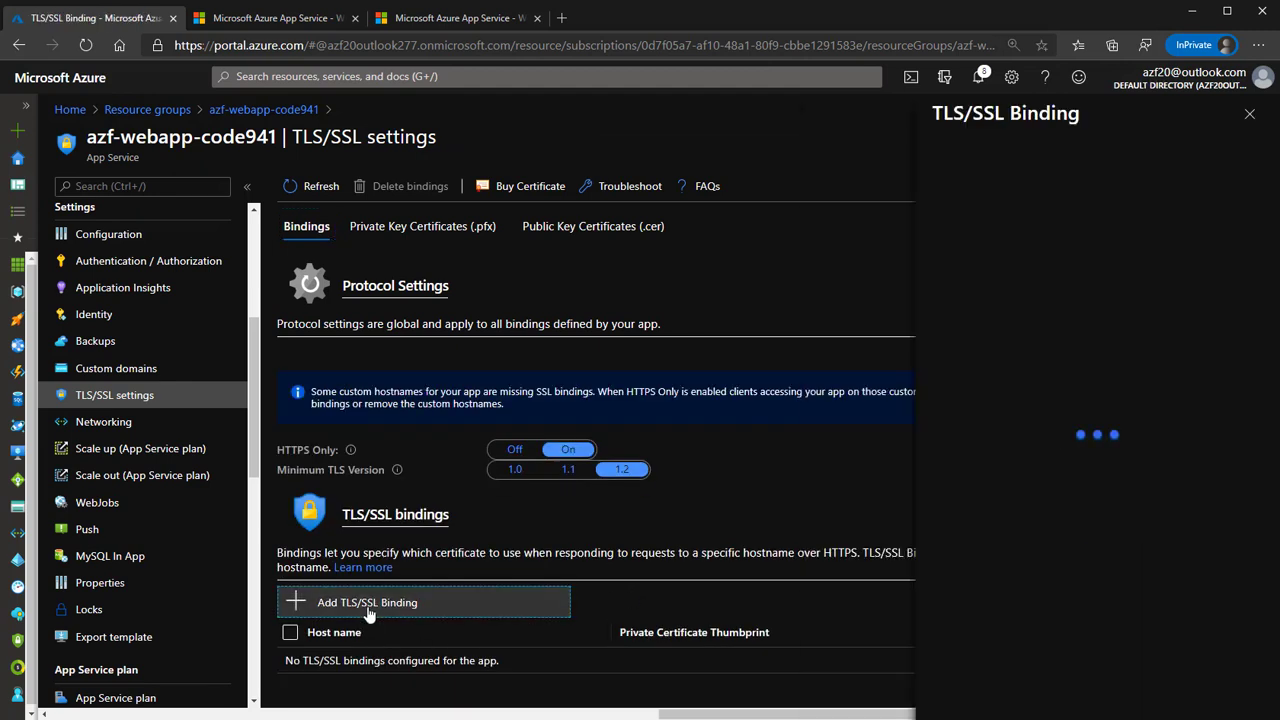
pyautogui.click(1052, 304)
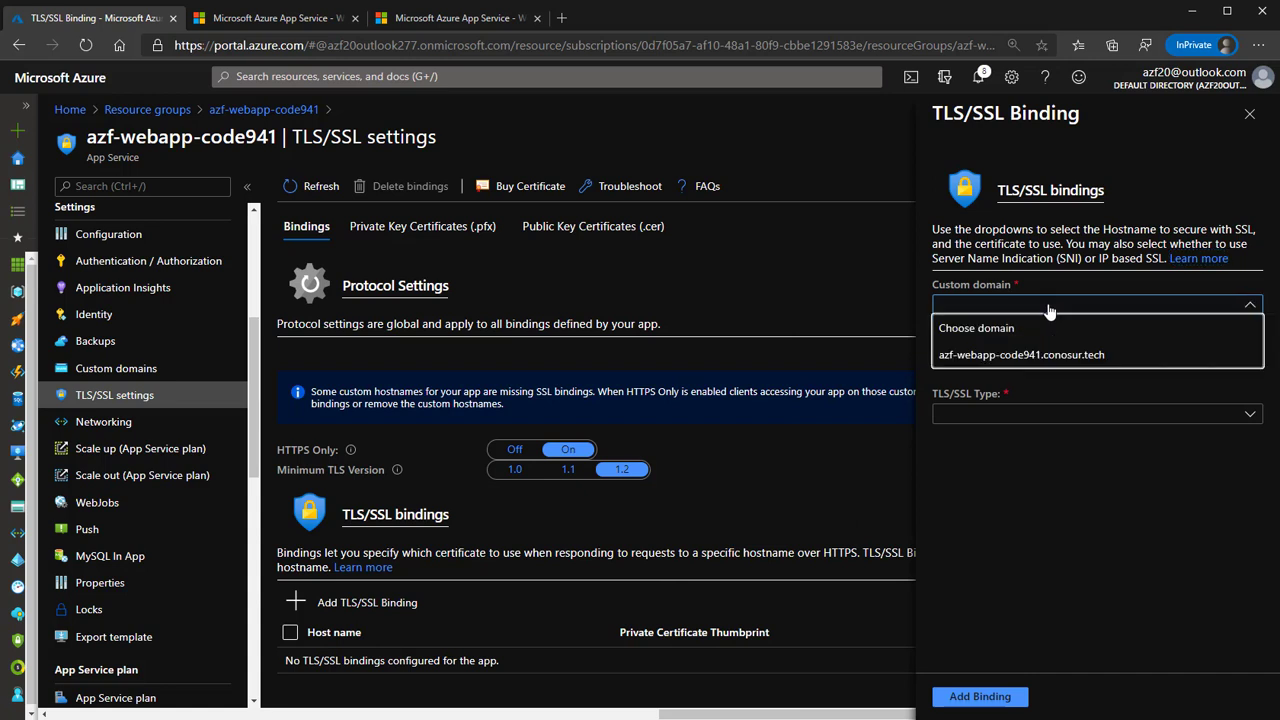
pyautogui.click(1050, 362)
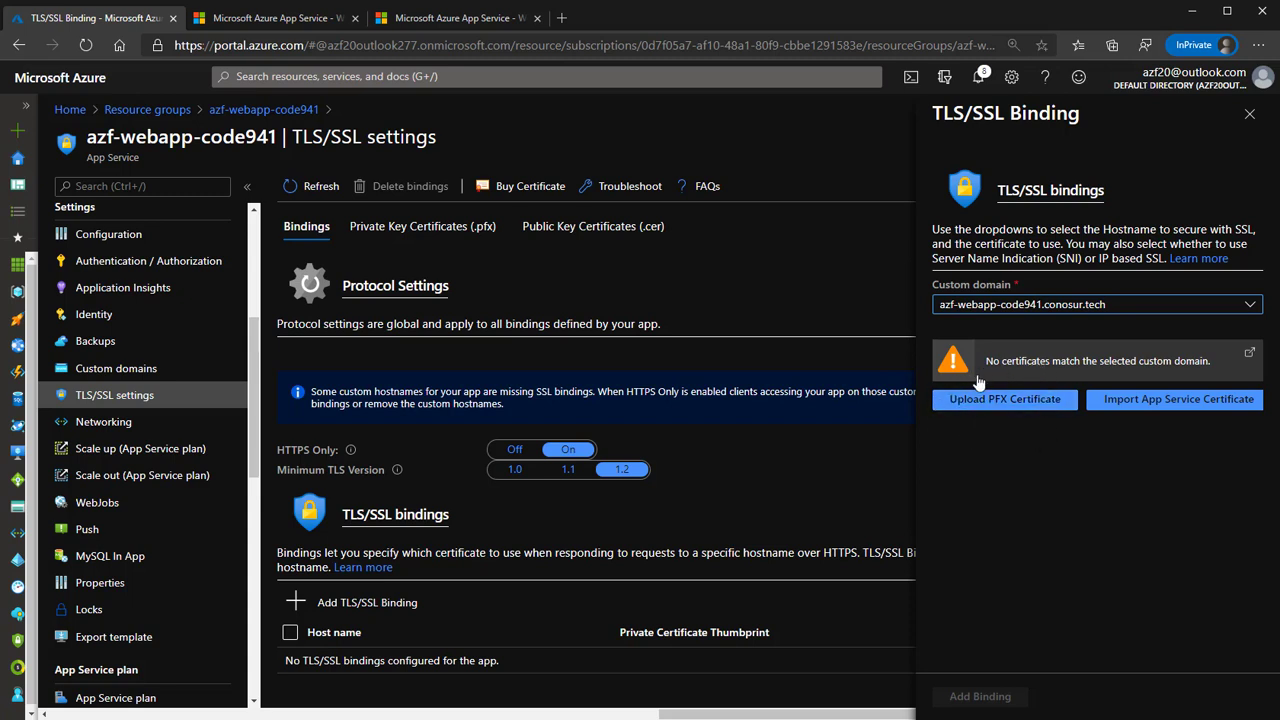
pyautogui.click(1249, 114)
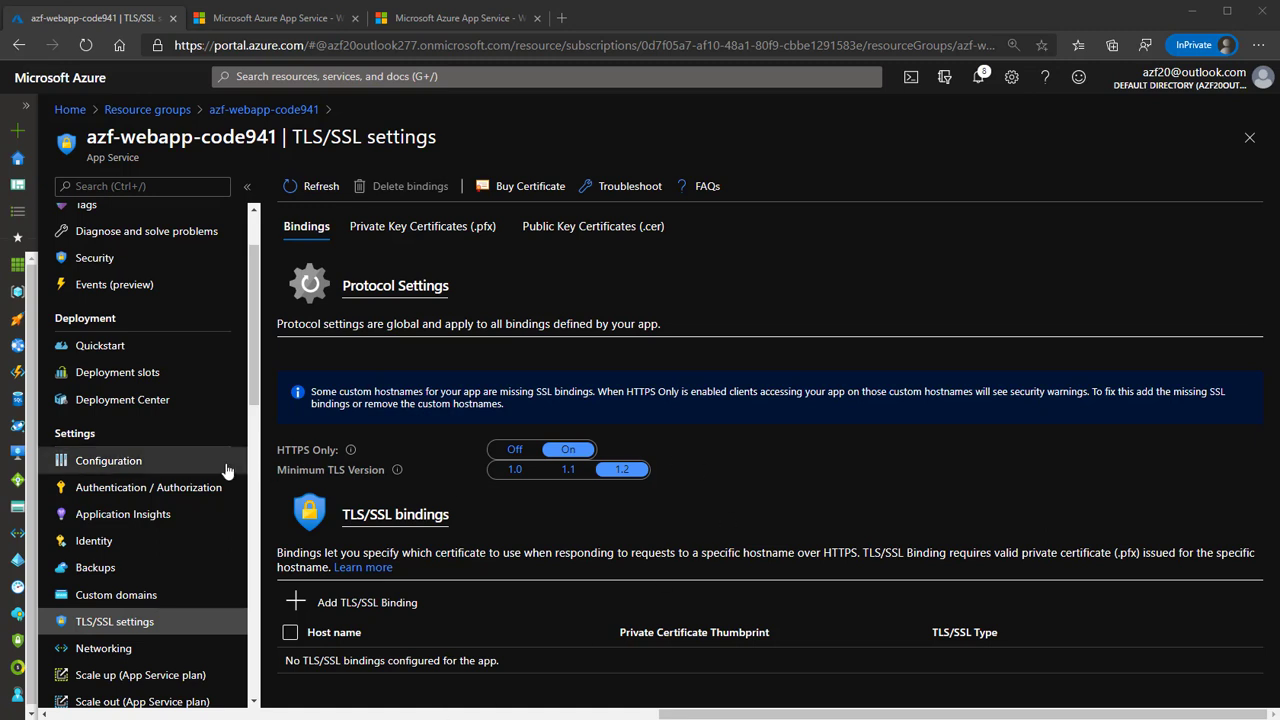
# Add a deployment slot named dev to the App Service, cloning its settings from azf-webapp-code941, and return to the slot list
pyautogui.scroll(1, 185, 445)
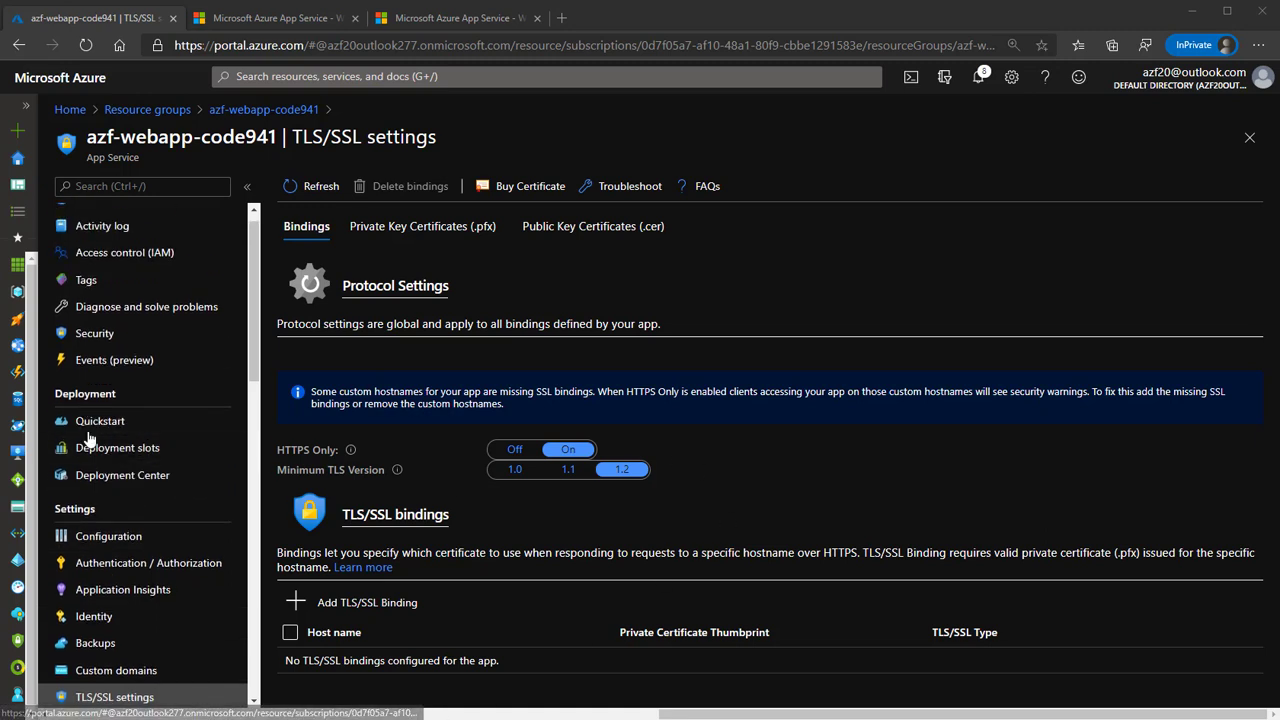
pyautogui.click(100, 447)
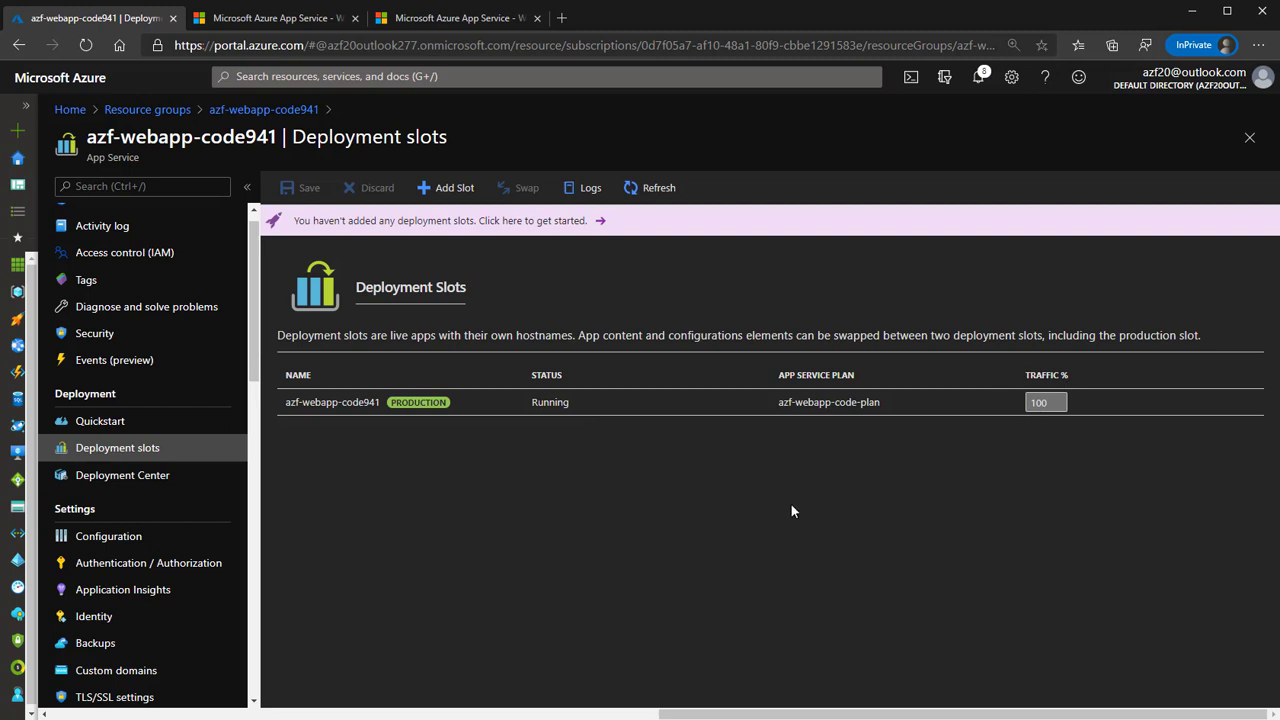
pyautogui.click(447, 187)
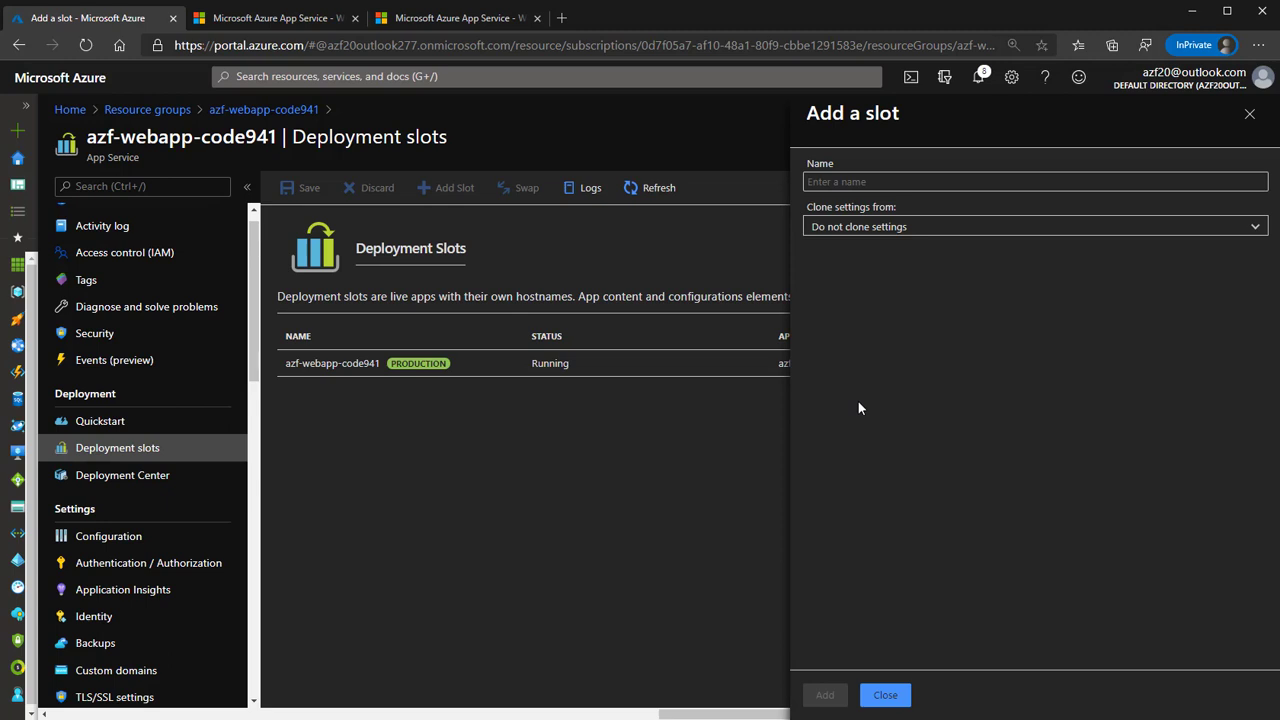
pyautogui.click(876, 184)
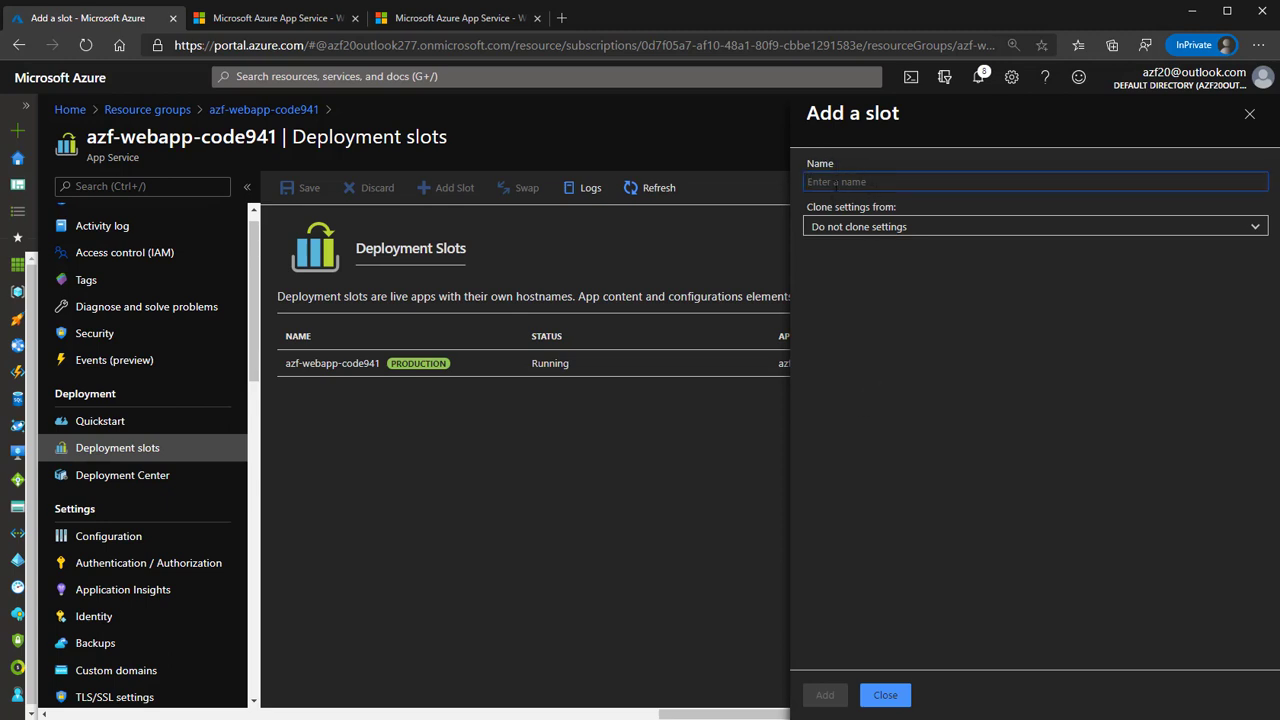
pyautogui.write('dev')
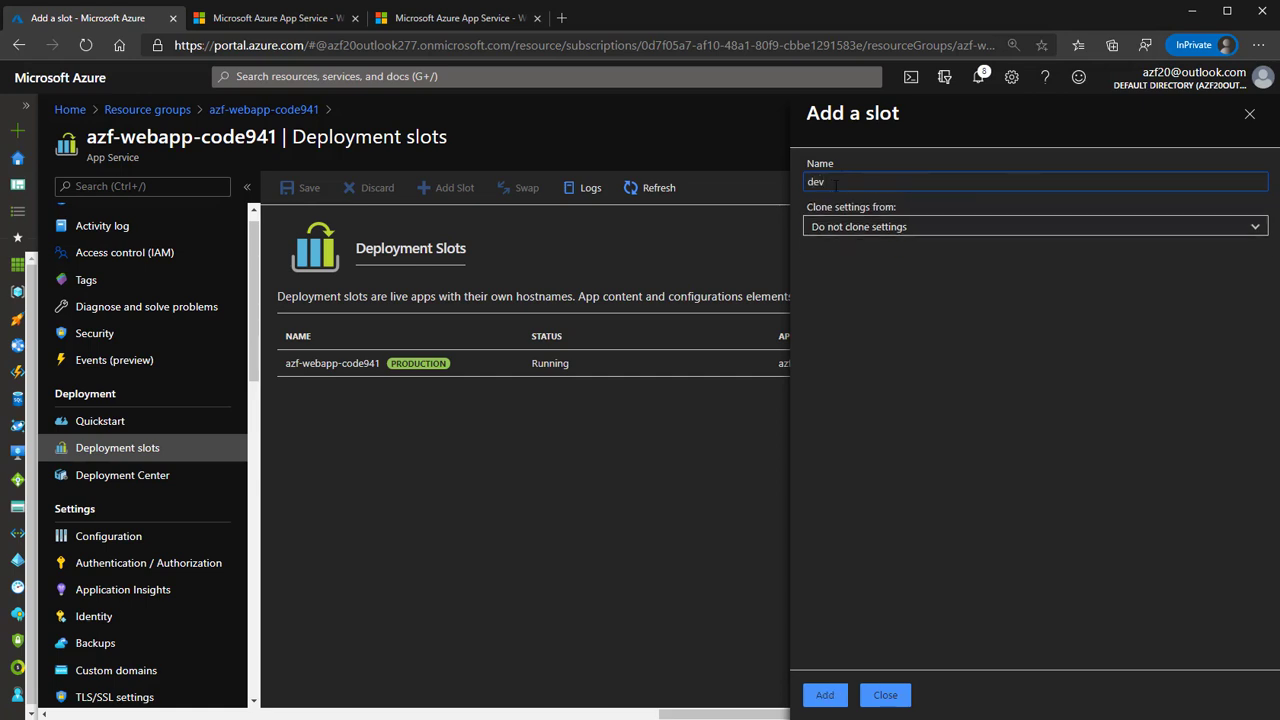
pyautogui.click(855, 230)
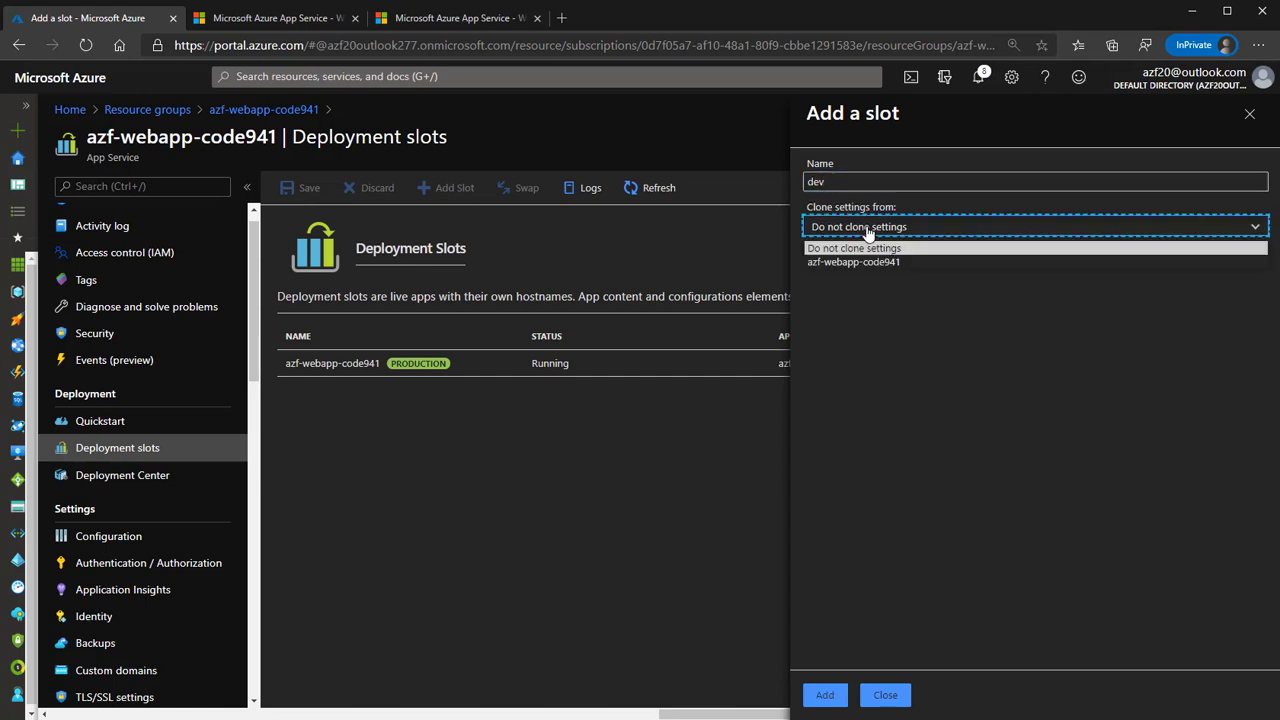
pyautogui.click(853, 262)
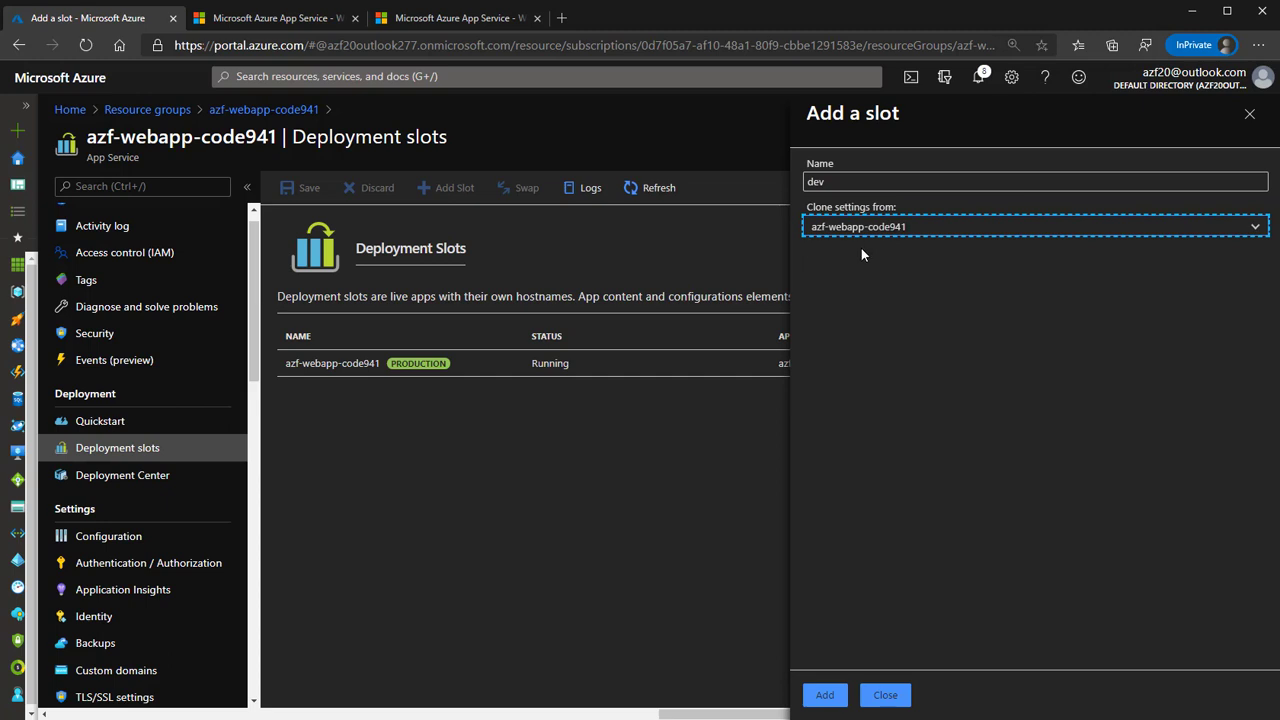
pyautogui.click(836, 702)
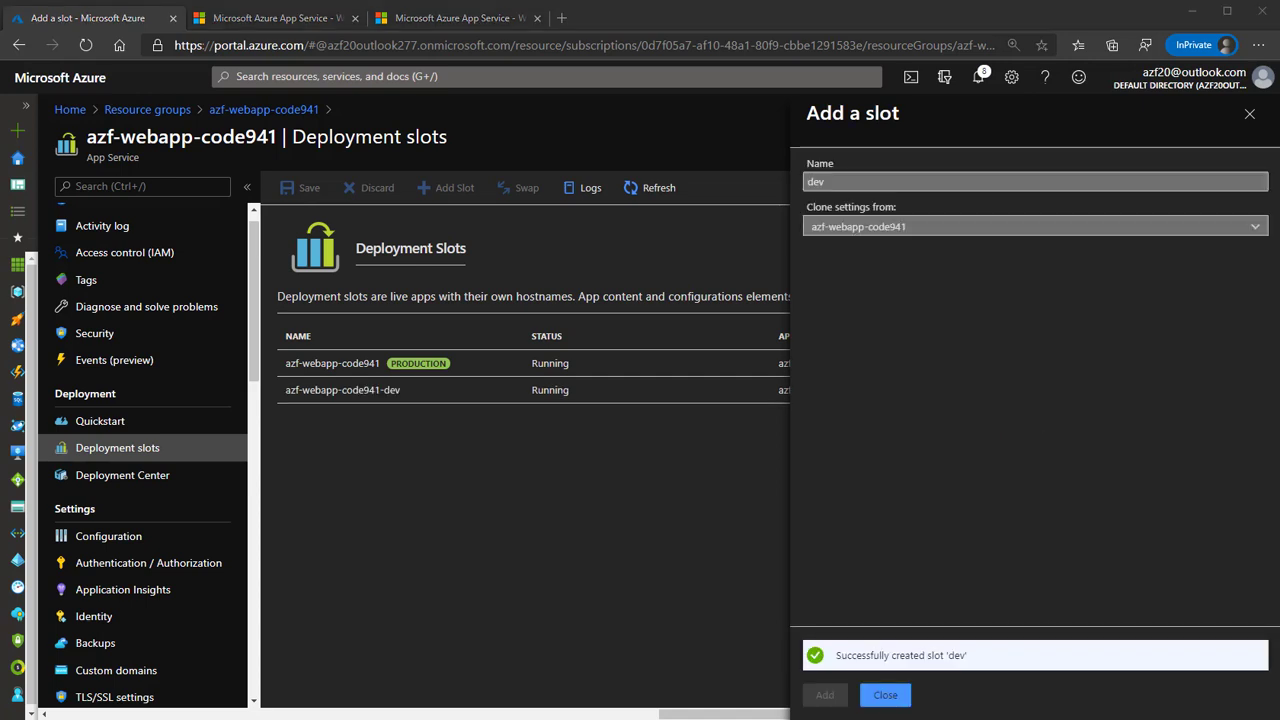
pyautogui.click(885, 695)
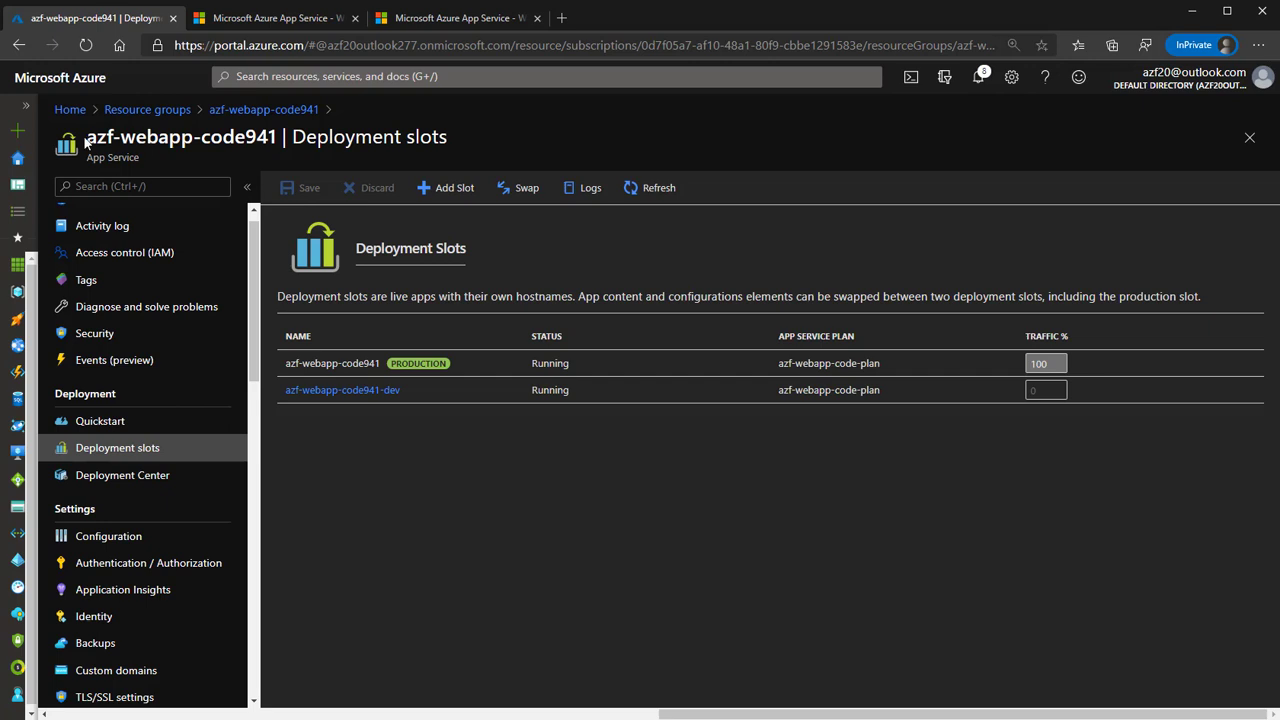
# Open the azf-webapp-code941-dev deployment slot and look through its available management options
pyautogui.moveTo(121, 137); pyautogui.dragTo(87, 137)
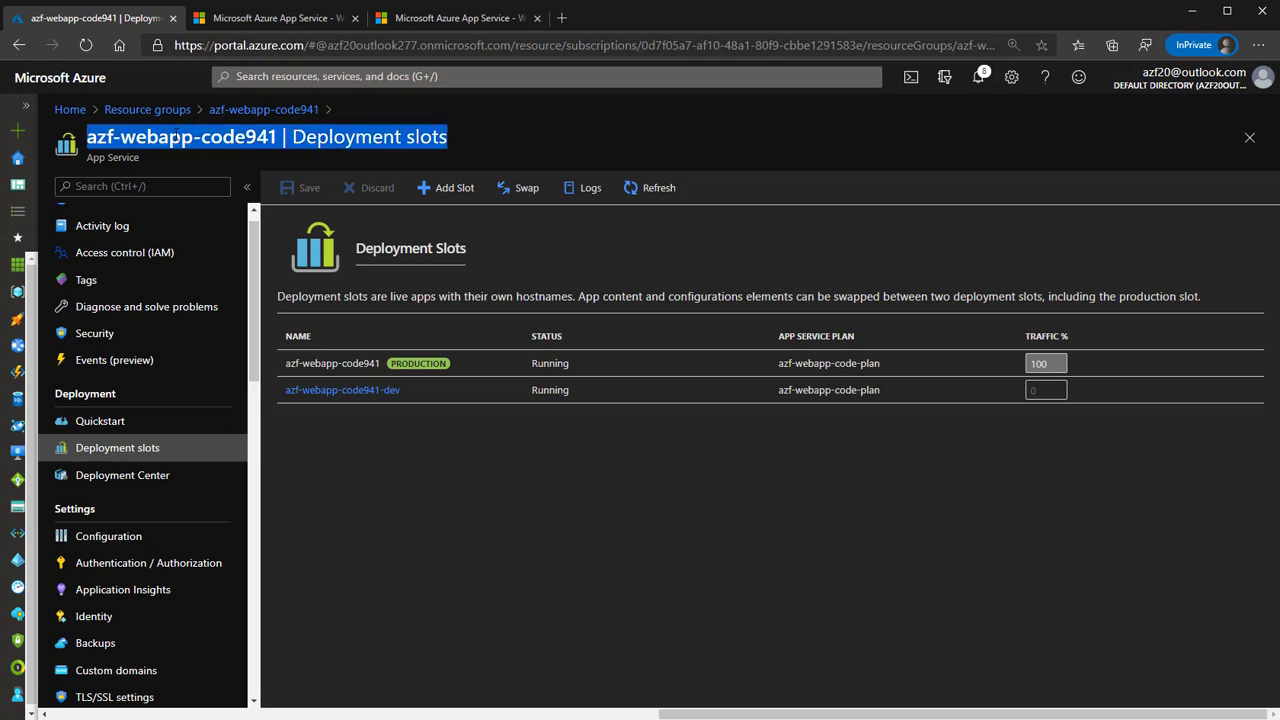
pyautogui.click(345, 390)
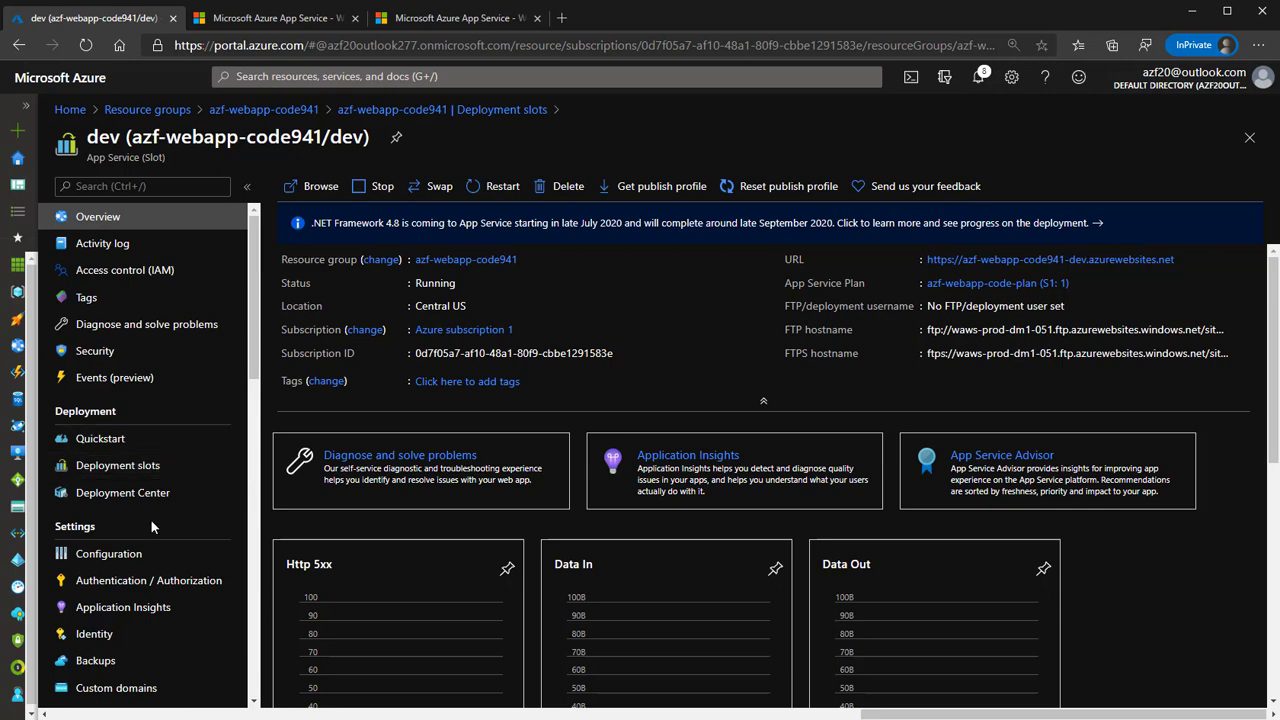
pyautogui.scroll(-7, 150, 523)
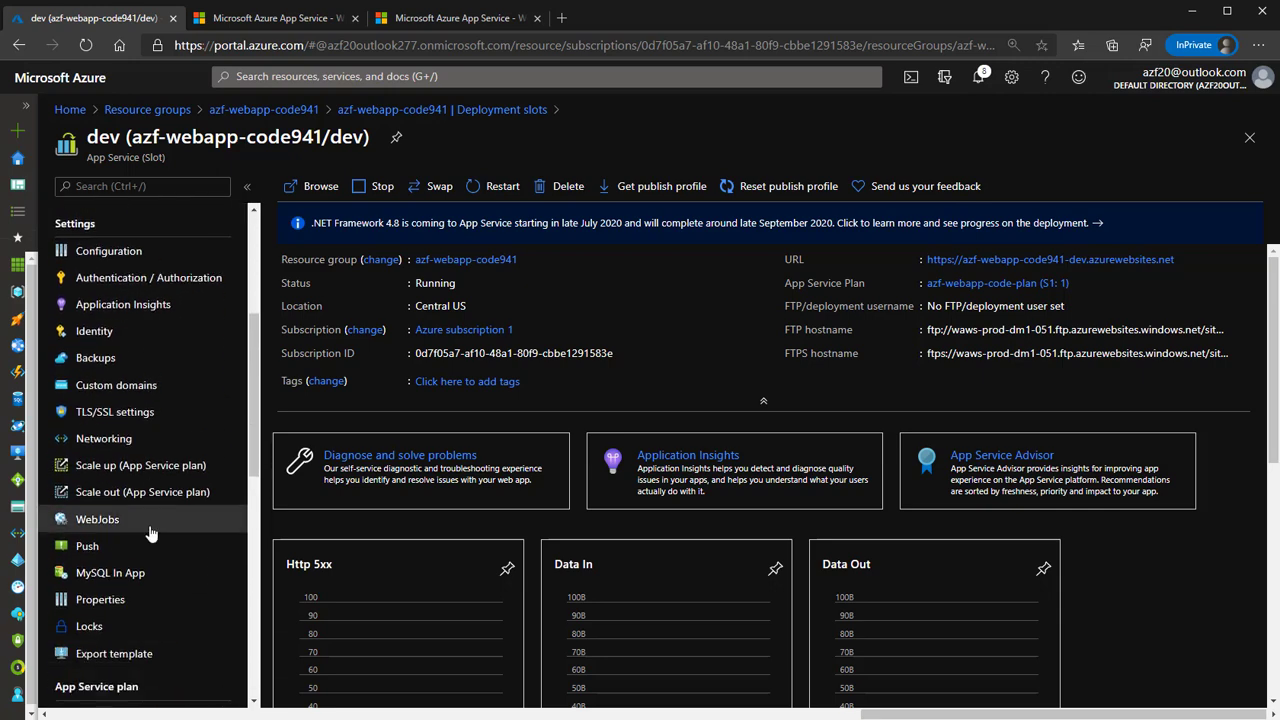
pyautogui.scroll(-3, 151, 534)
pyautogui.scroll(9, 151, 536)
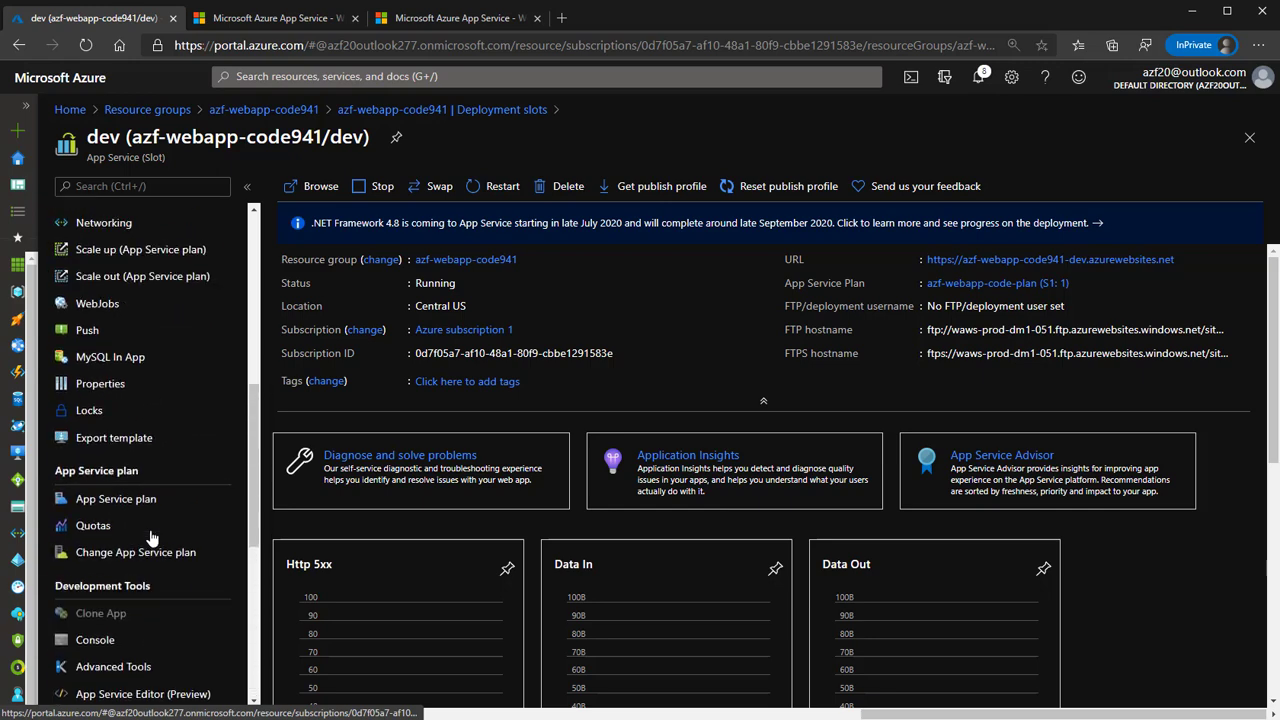
pyautogui.scroll(2, 150, 538)
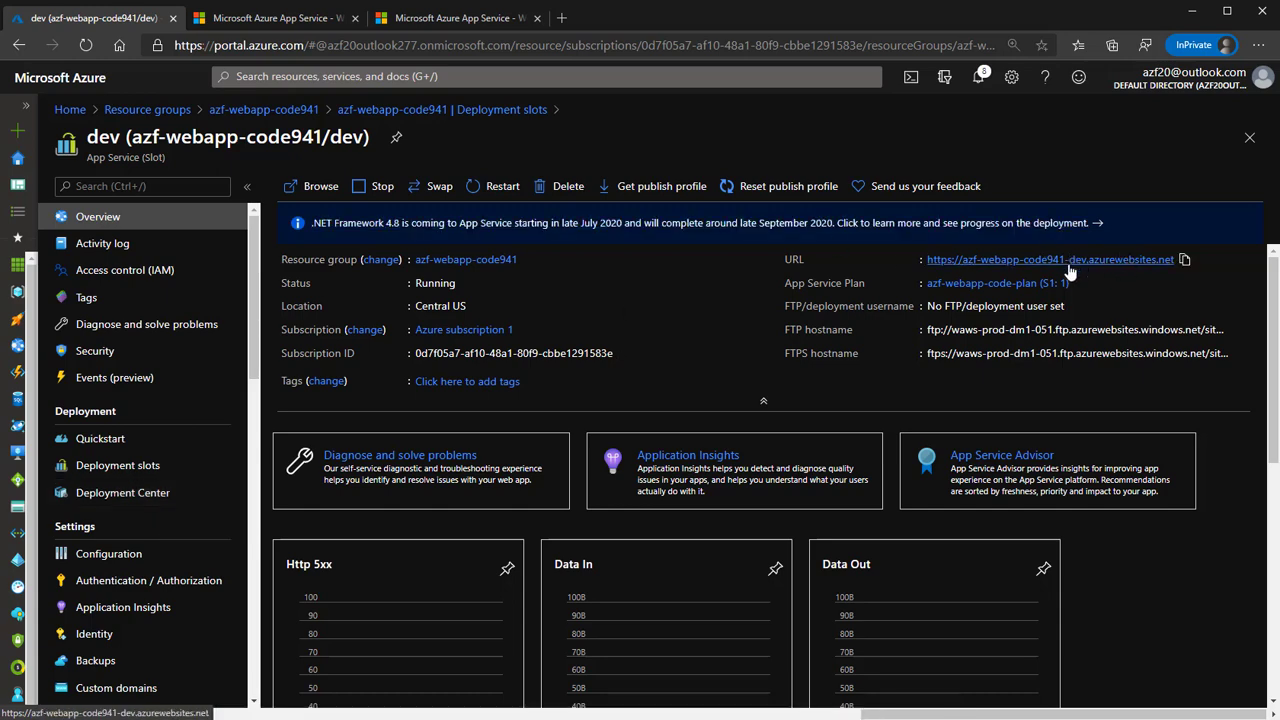
pyautogui.click(1184, 261)
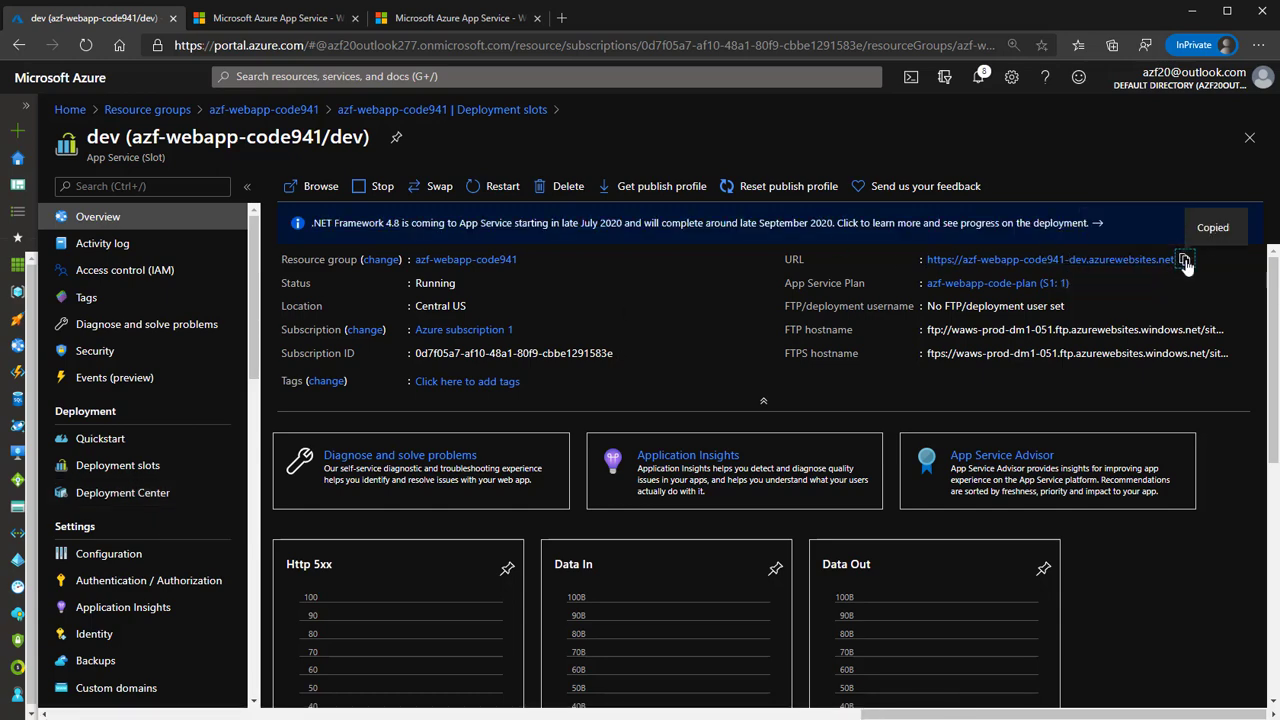
pyautogui.click(300, 18)
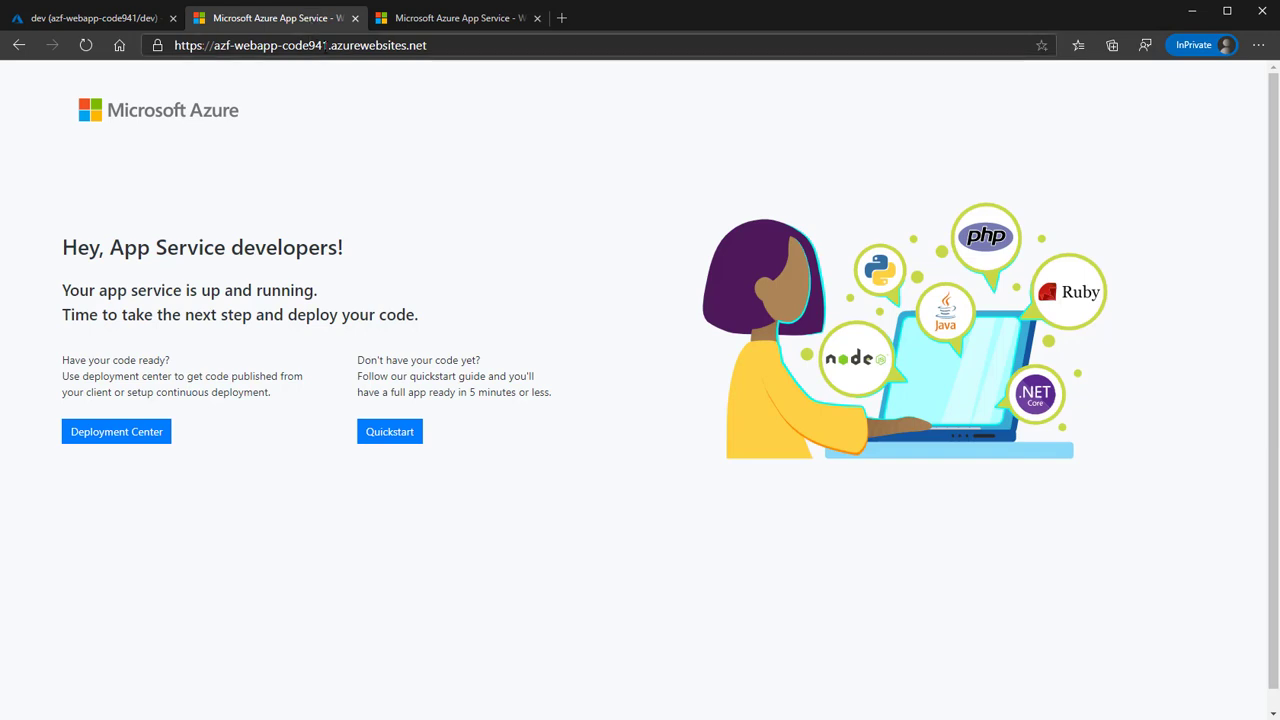
pyautogui.click(561, 18)
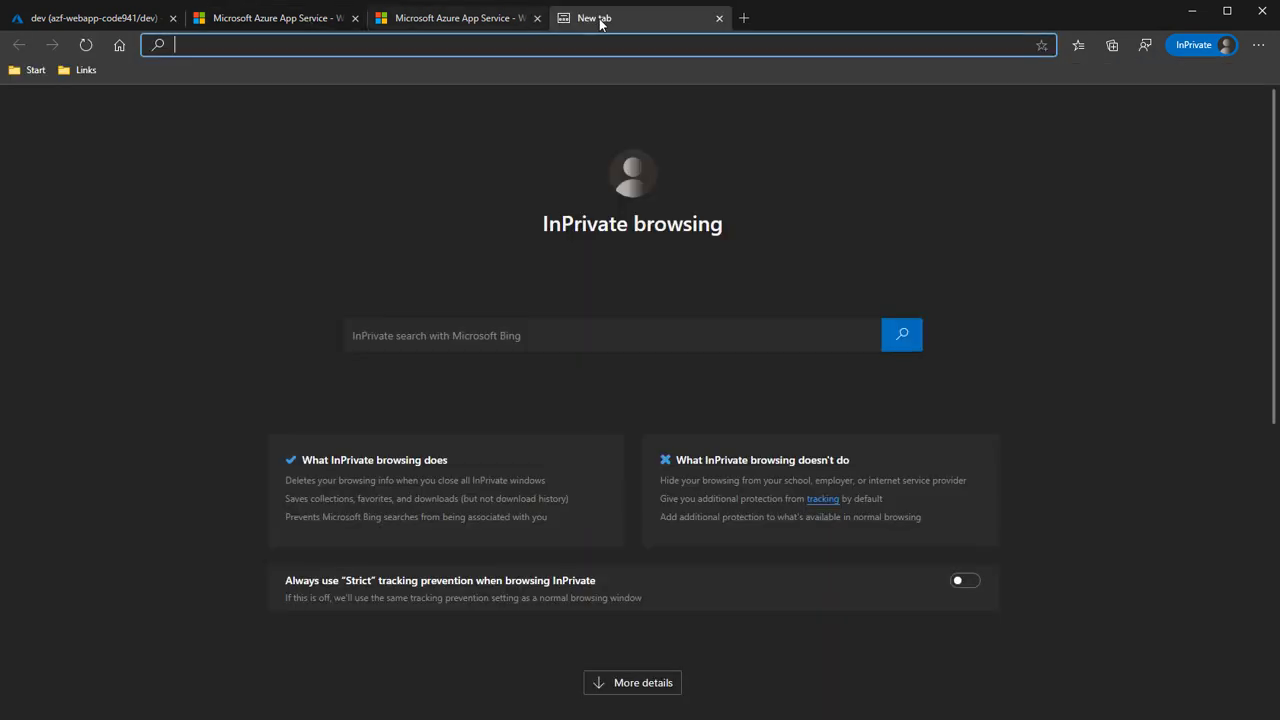
pyautogui.moveTo(600, 24); pyautogui.dragTo(430, 20)
pyautogui.hotkey('ctrl', 'v')
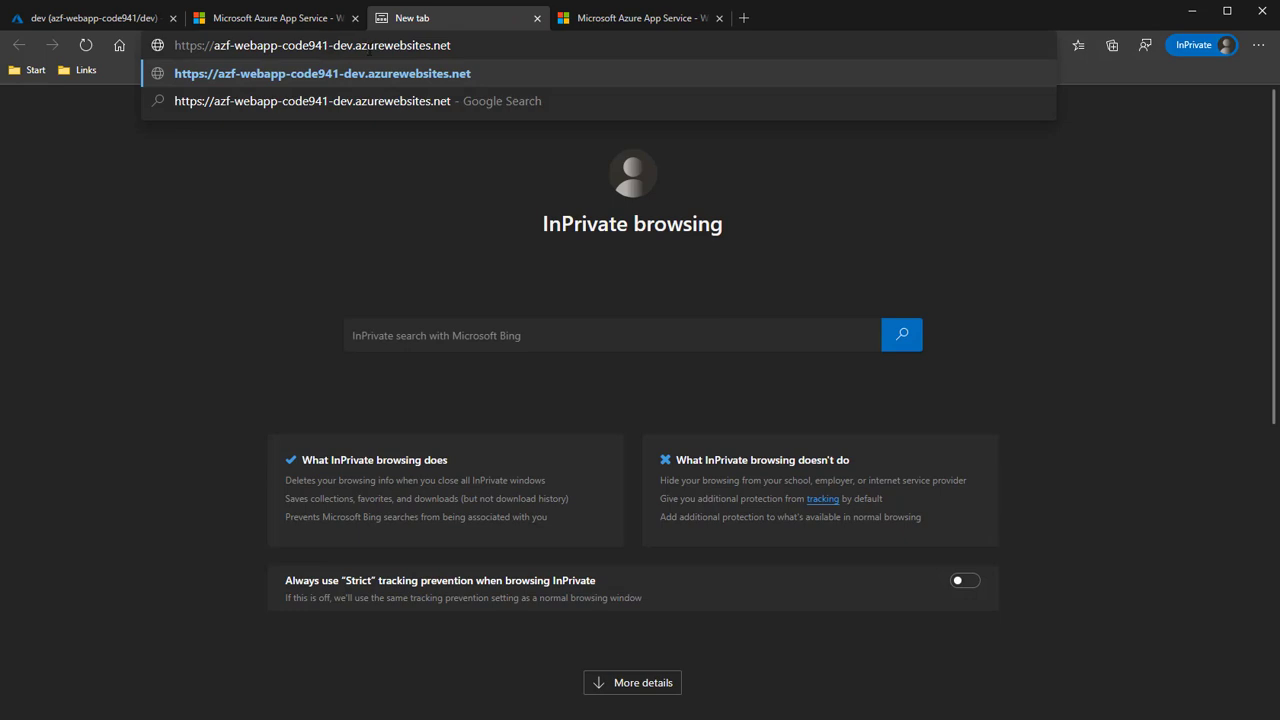
pyautogui.press('Return')
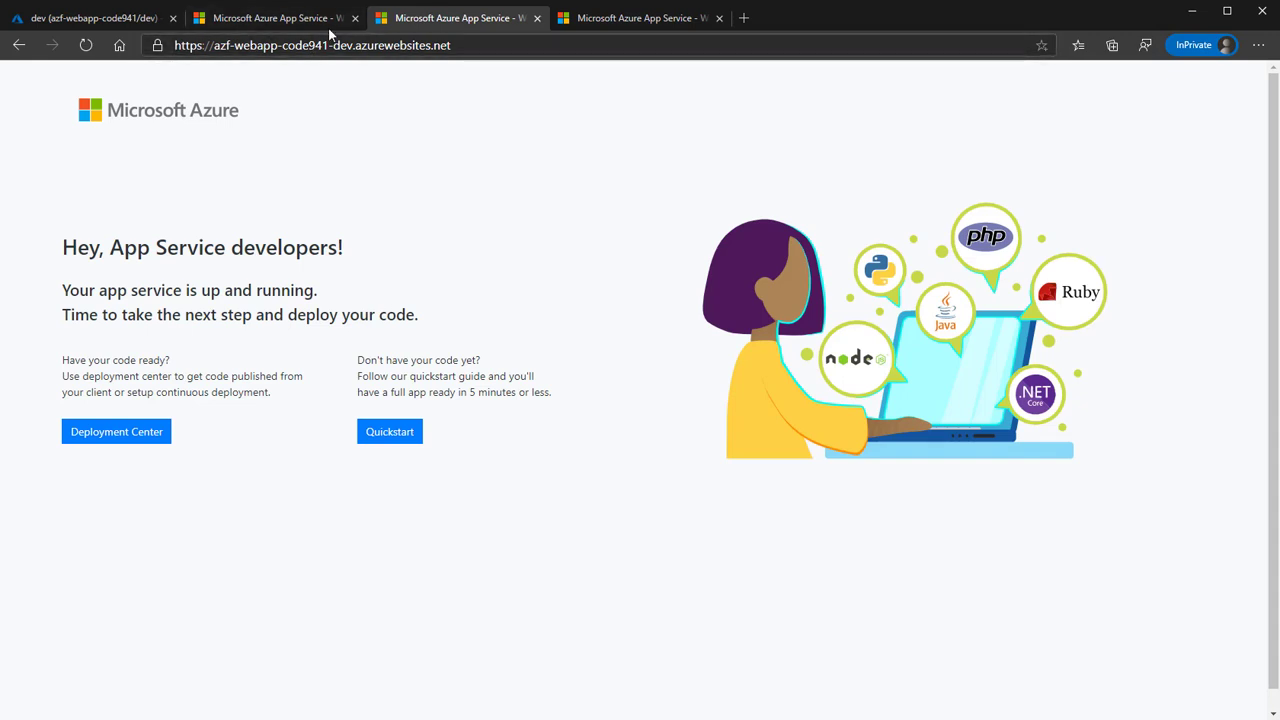
# Compare the production site with the dev slot's site and return to the dev slot in the Azure portal
pyautogui.click(296, 14)
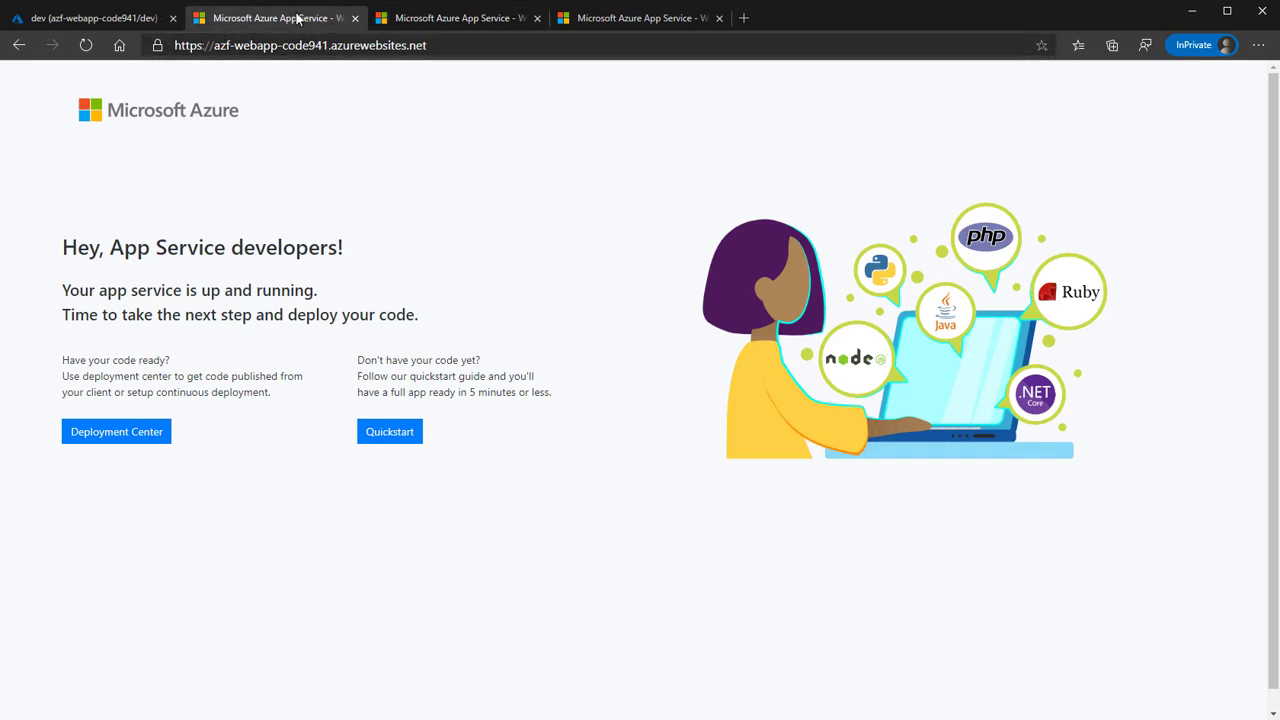
pyautogui.click(440, 18)
pyautogui.click(297, 18)
pyautogui.click(438, 18)
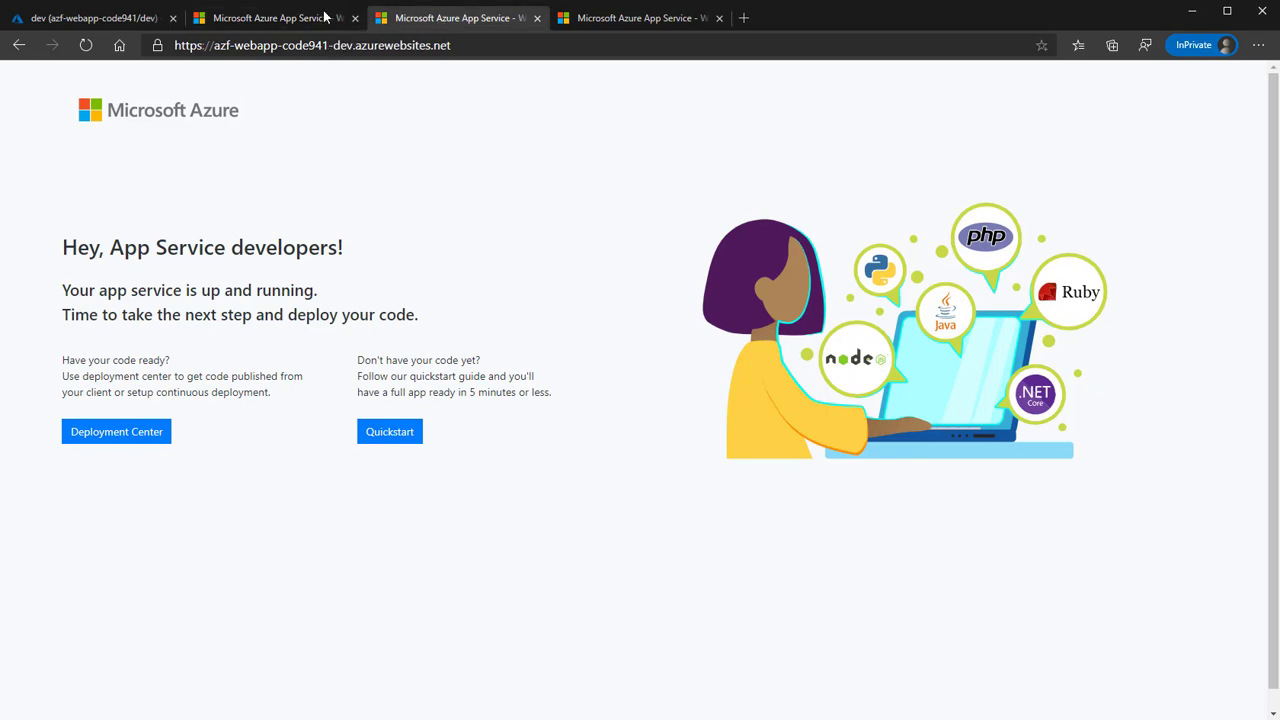
pyautogui.click(296, 22)
pyautogui.click(116, 22)
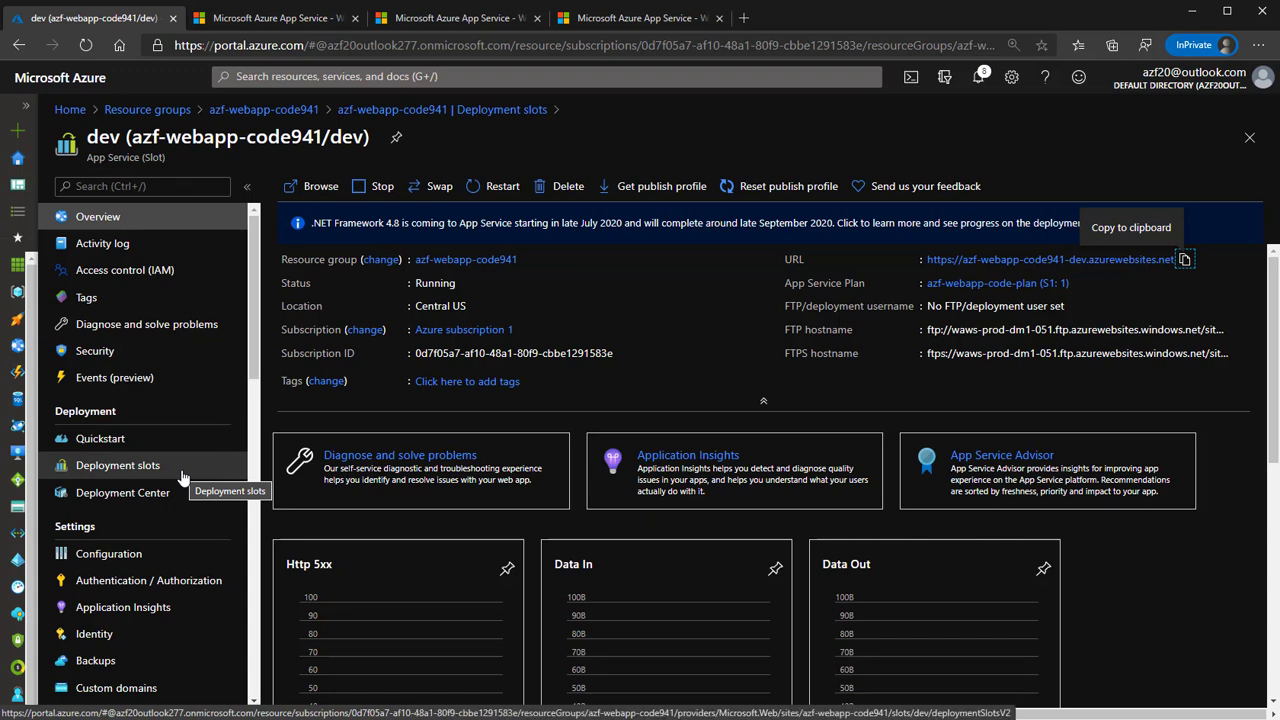
# Examine the dev slot's custom domains and the form for adding one, close it unused and return to the slot list
pyautogui.scroll(-3, 176, 532)
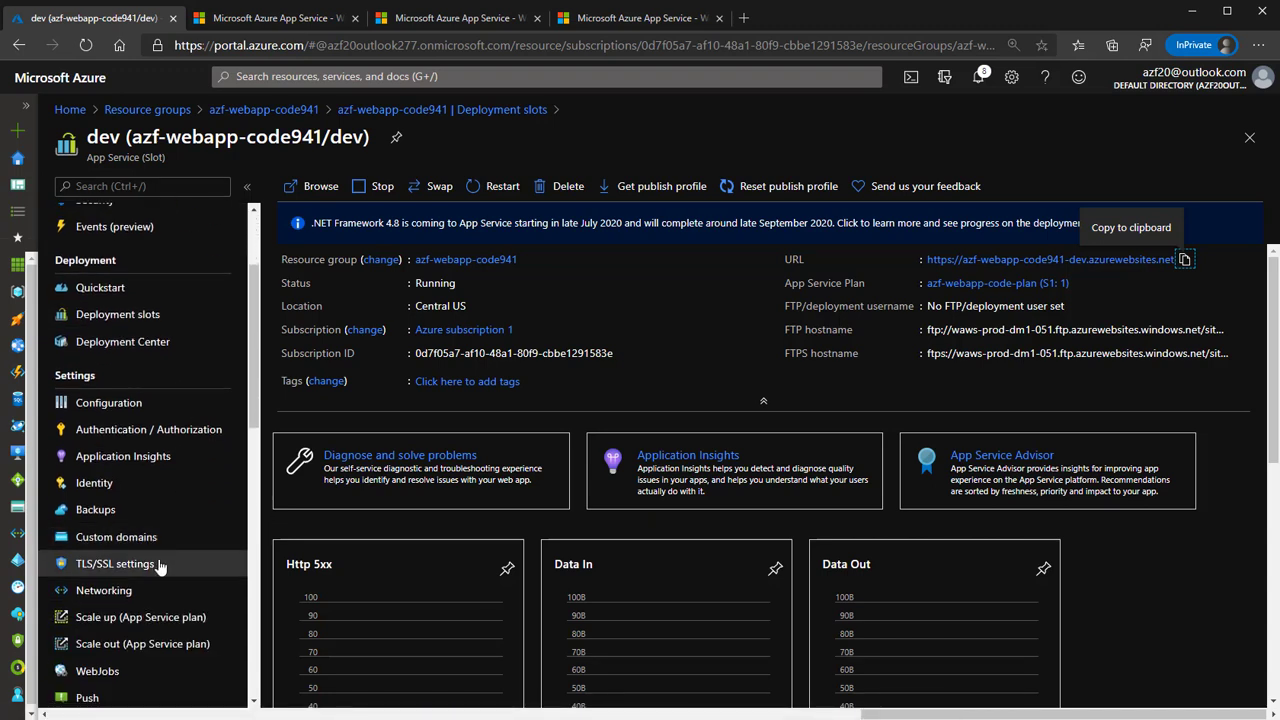
pyautogui.click(132, 542)
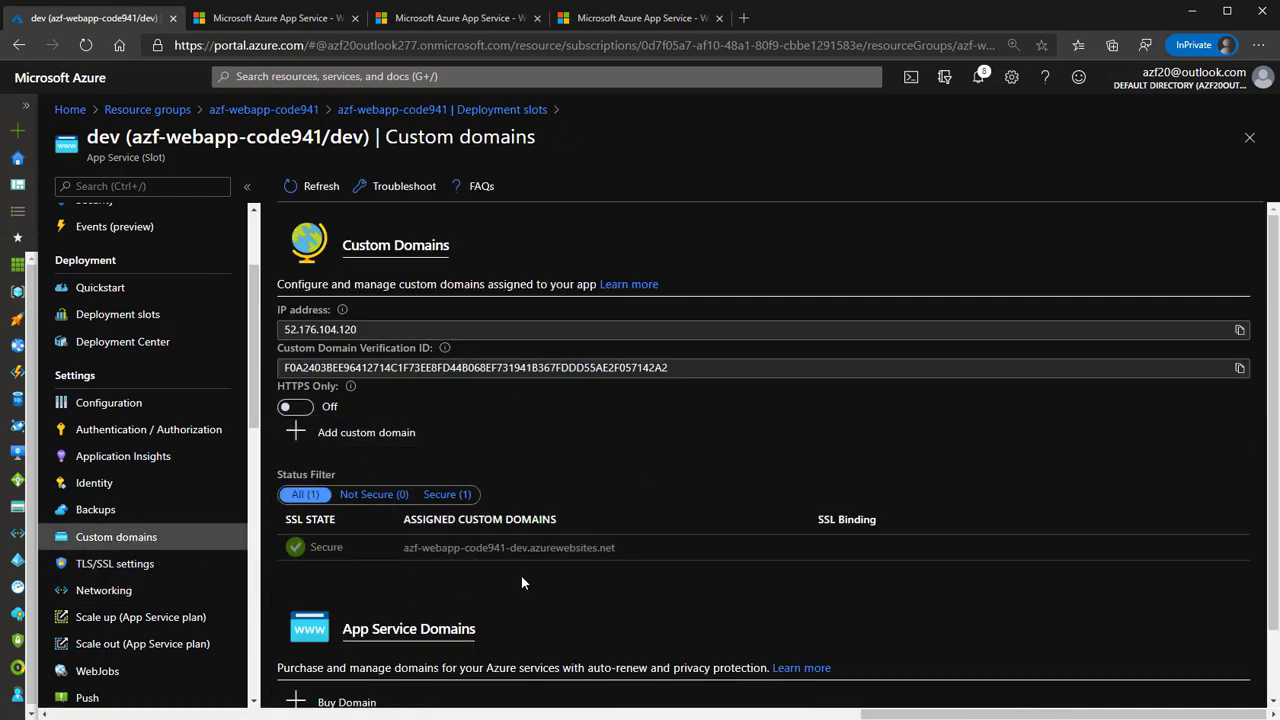
pyautogui.moveTo(616, 548); pyautogui.dragTo(403, 548)
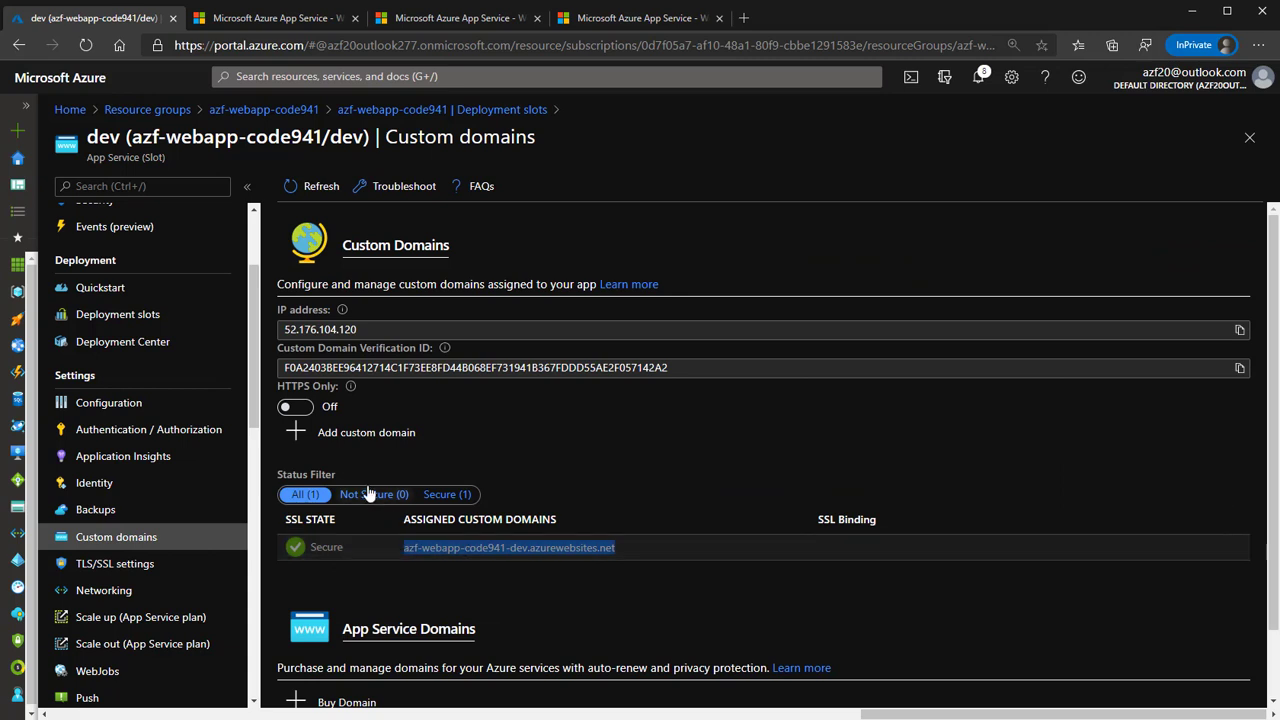
pyautogui.click(366, 440)
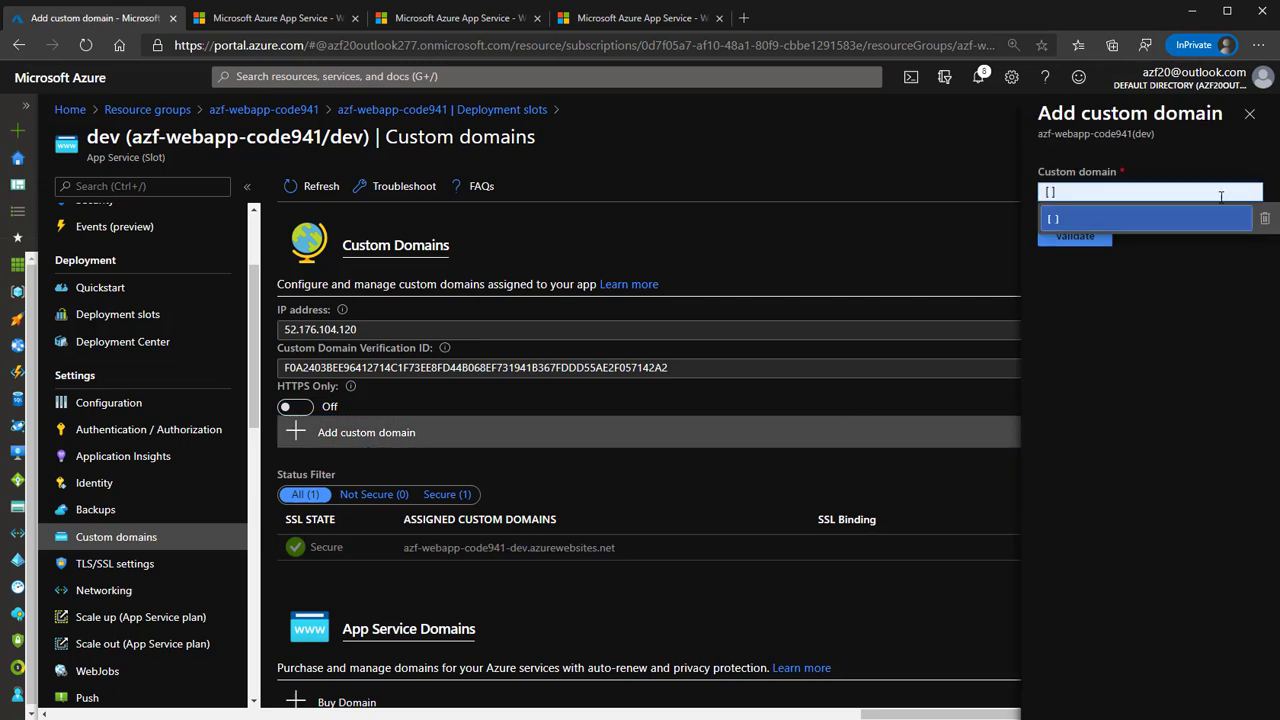
pyautogui.click(1250, 115)
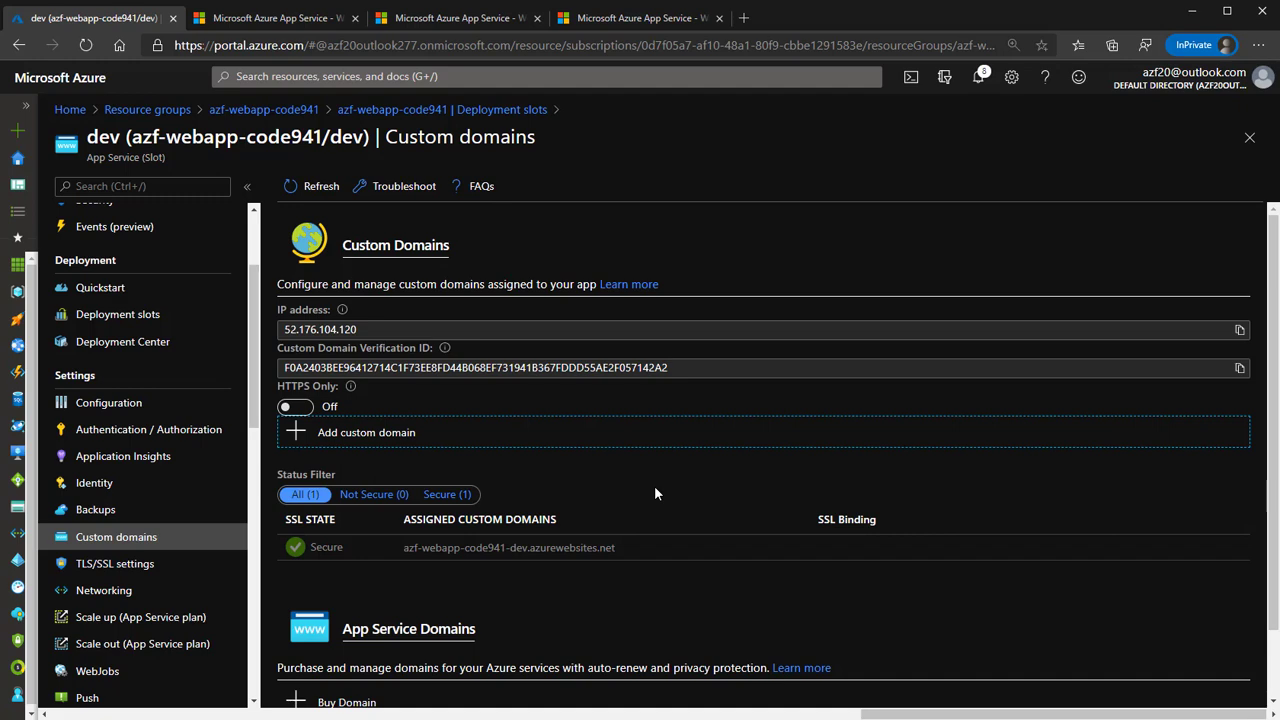
pyautogui.click(1249, 137)
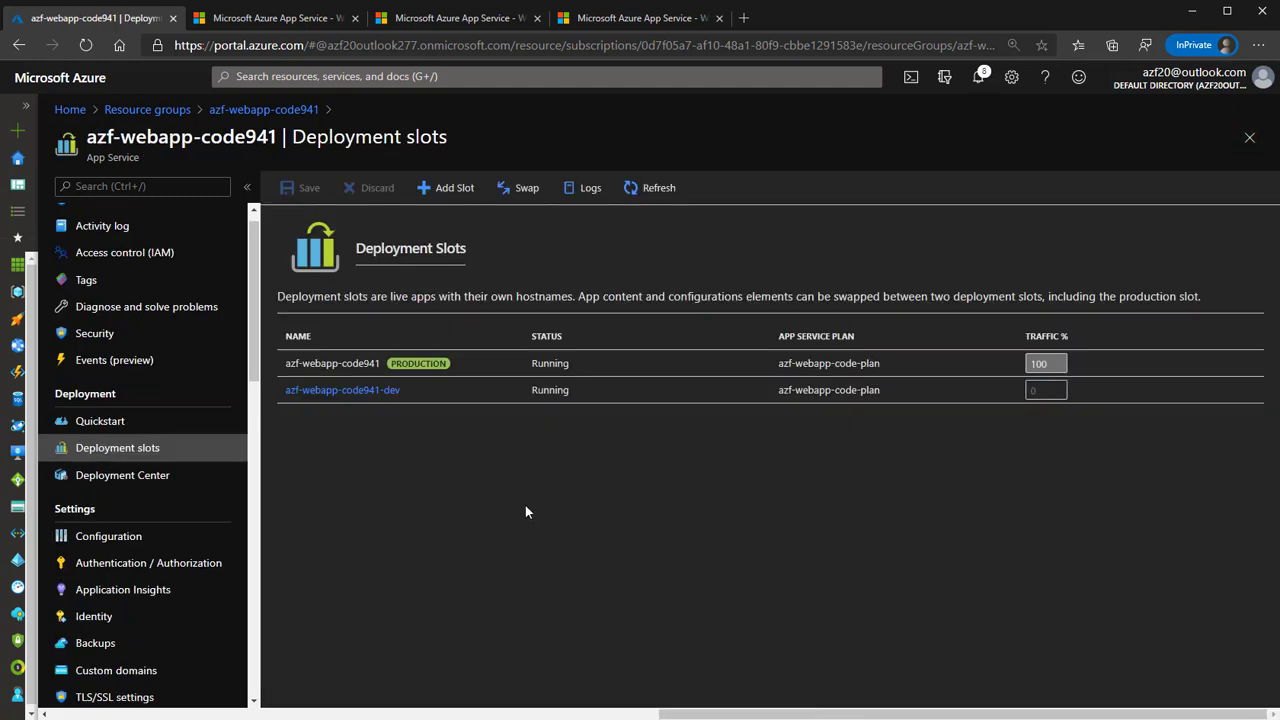
# Try a traffic share of 10% and then 50% for the azf-webapp-code941-dev slot
pyautogui.click(1034, 389)
pyautogui.write('10')
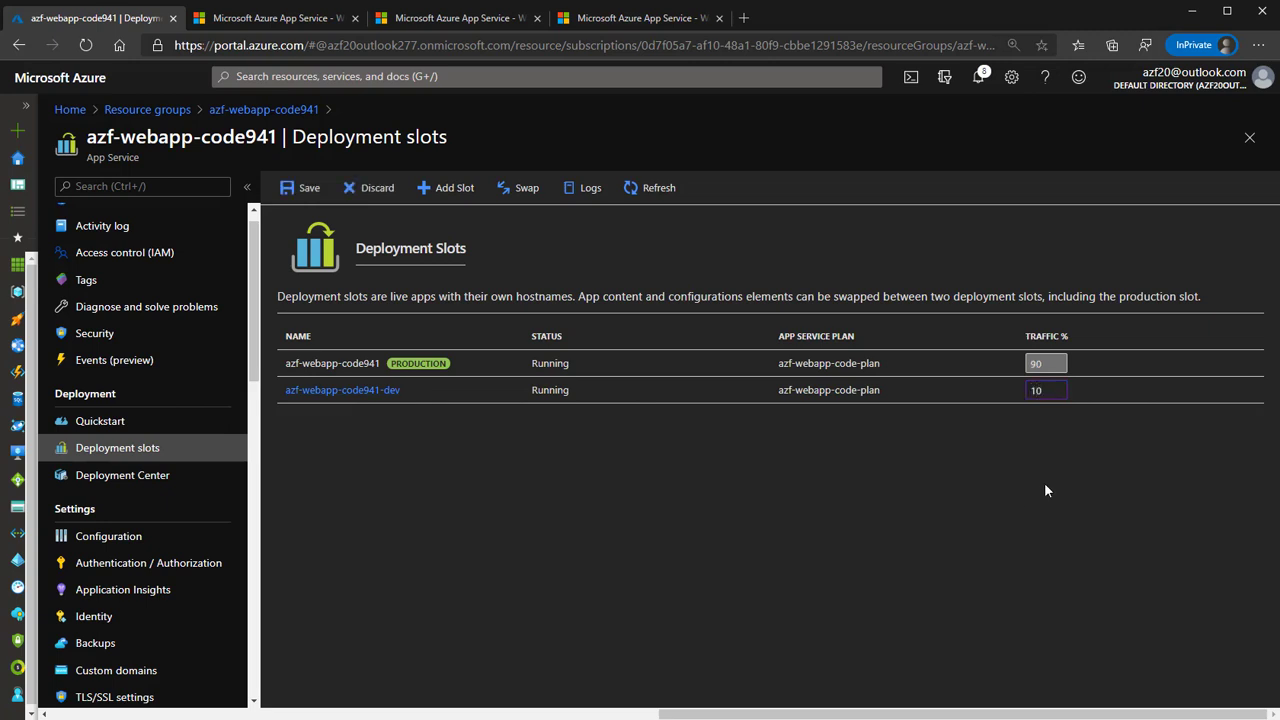
pyautogui.click(906, 360)
pyautogui.moveTo(410, 393); pyautogui.dragTo(495, 413)
pyautogui.click(578, 438)
pyautogui.press('BackSpace')
pyautogui.press('BackSpace')
pyautogui.write('50')
# Set the azf-webapp-code941-dev slot's traffic share to 0% and save the deployment slot settings
pyautogui.moveTo(1046, 390); pyautogui.dragTo(994, 393)
pyautogui.write('0')
pyautogui.click(300, 188)
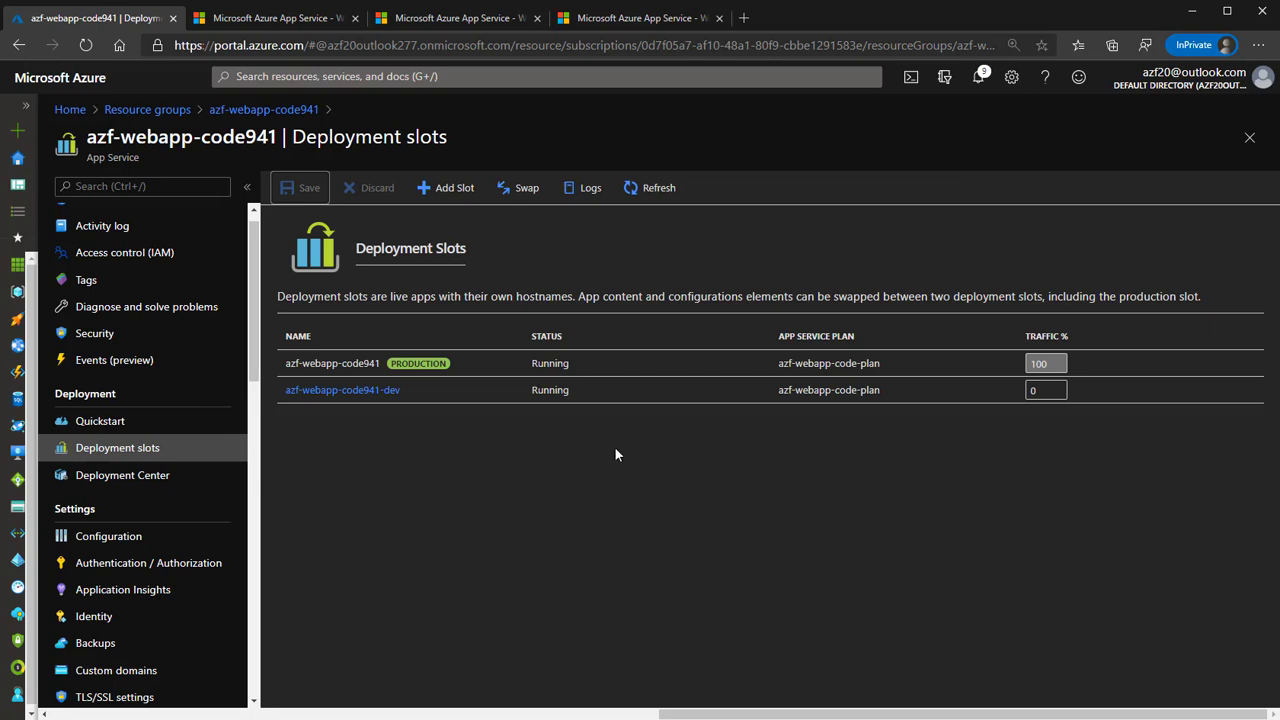
# Swap the azf-webapp-code941-dev slot as source with the azf-webapp-code941 production slot as target, and close the swap form
pyautogui.click(516, 192)
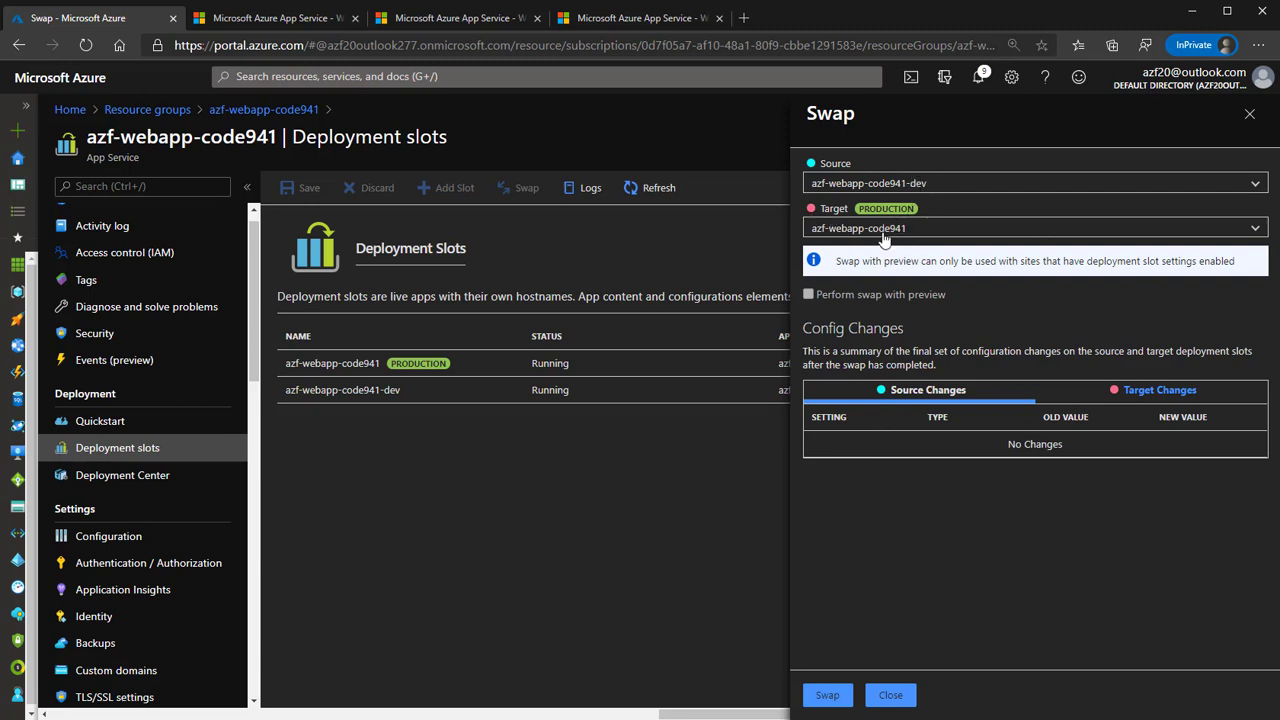
pyautogui.click(828, 697)
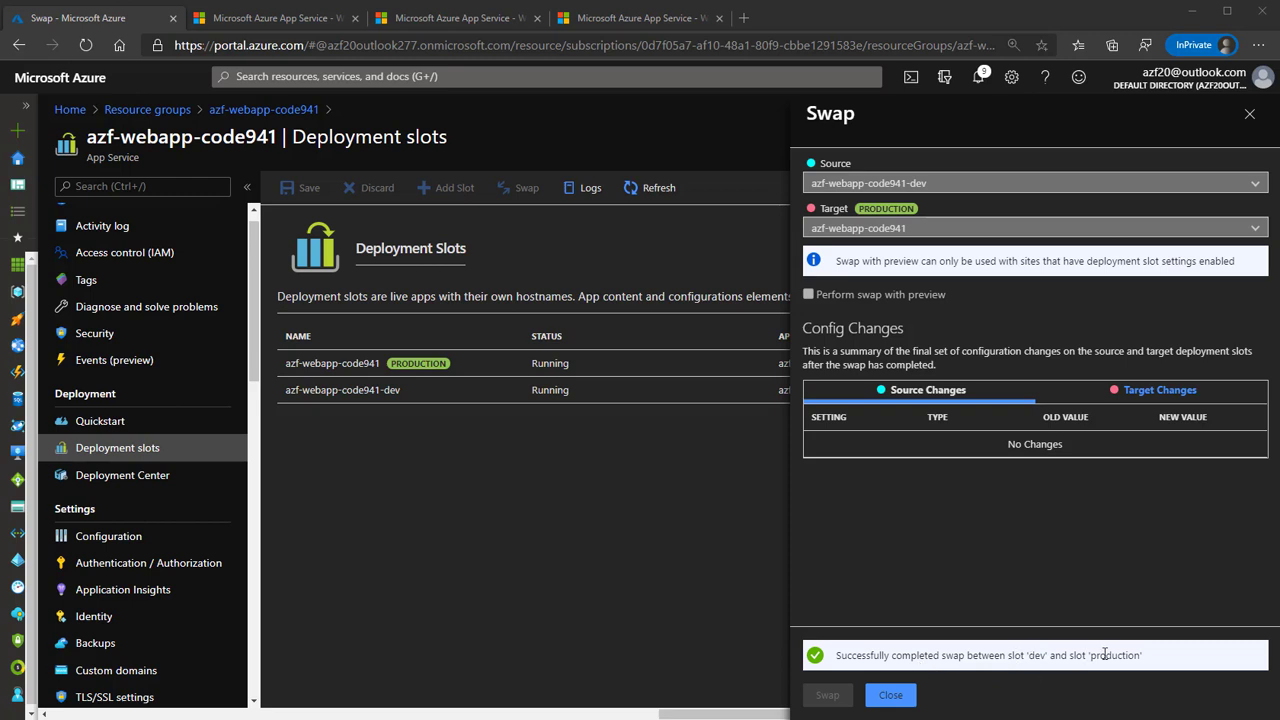
pyautogui.click(894, 700)
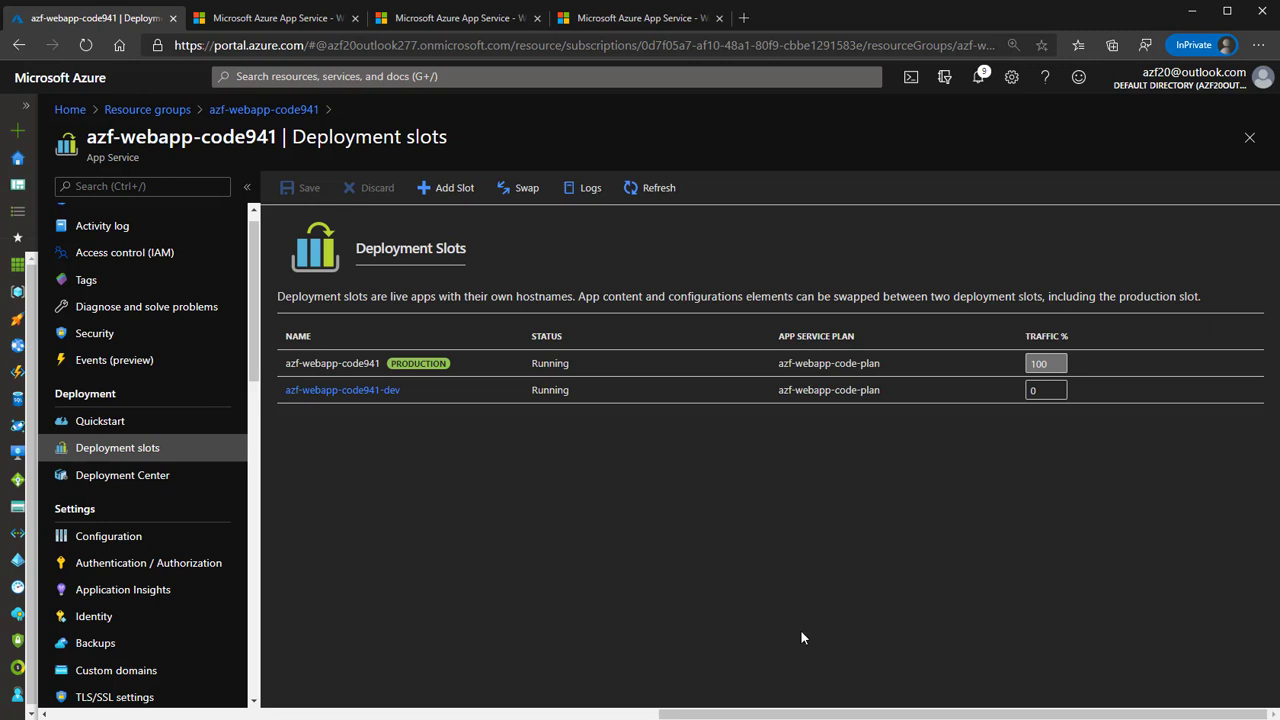
# Look through the App Service's settings, plan, development tool and monitoring options, and open its Overview
pyautogui.scroll(-1, 195, 500)
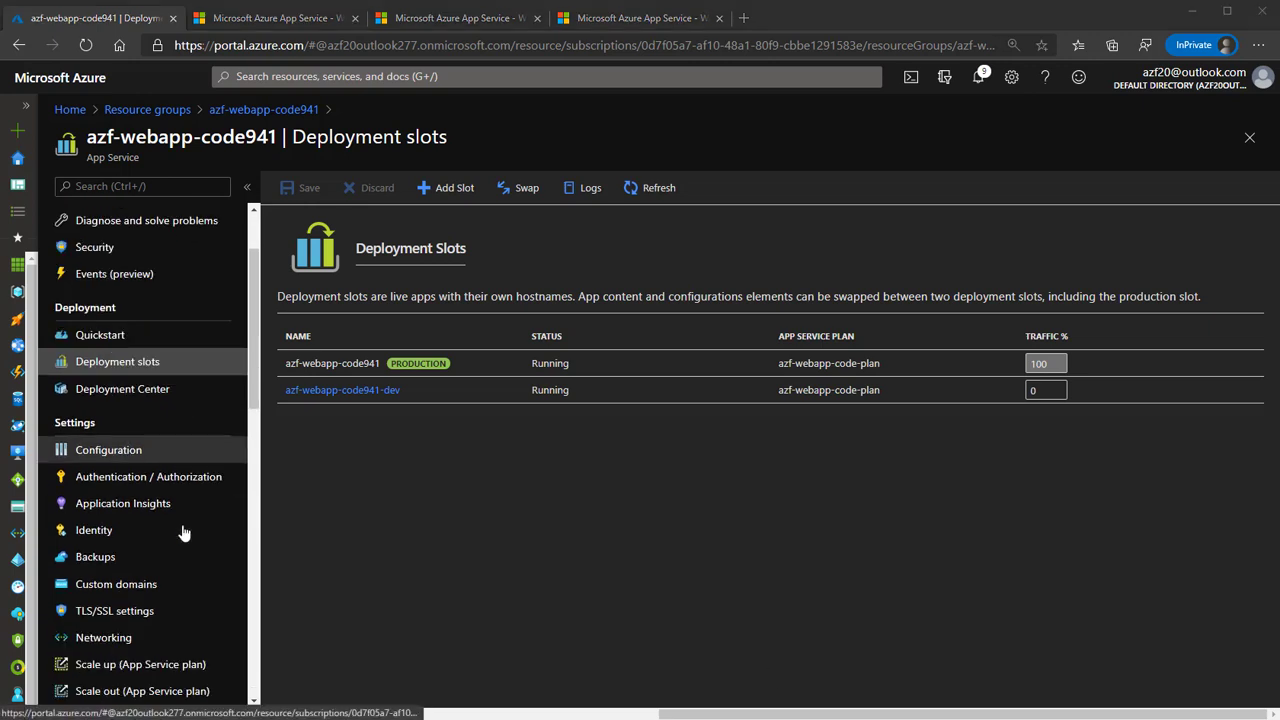
pyautogui.scroll(-10, 184, 533)
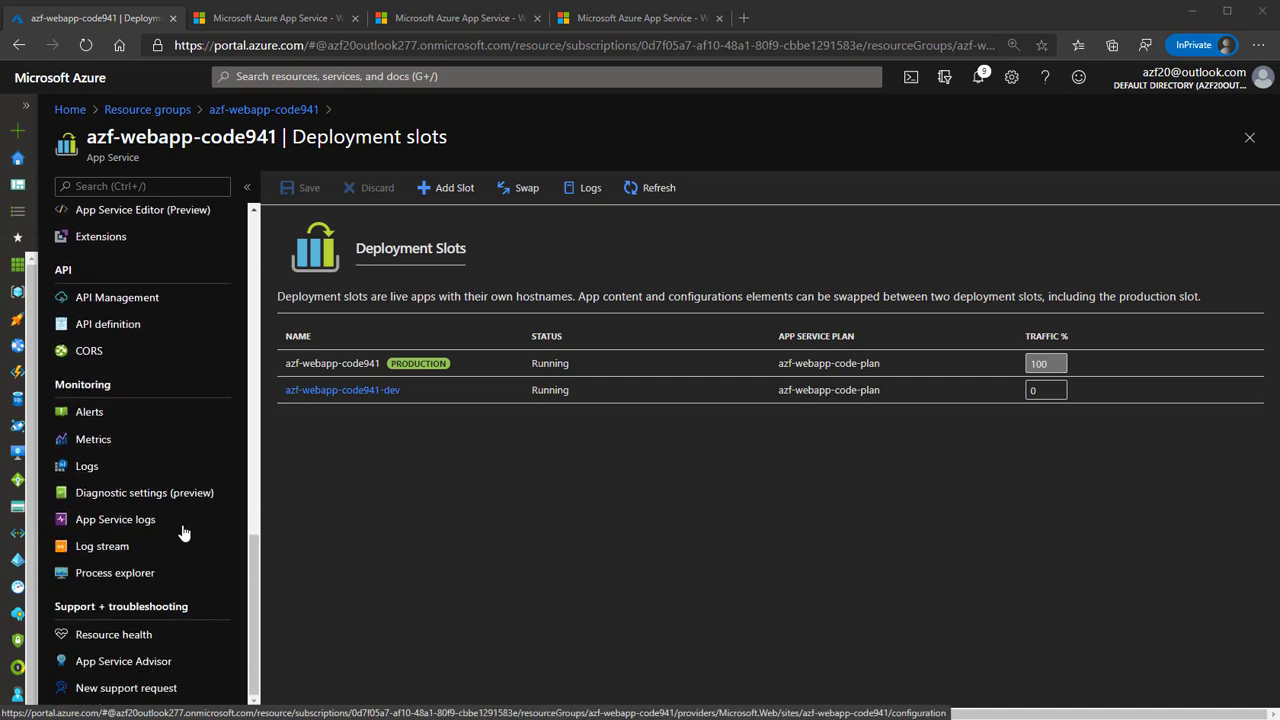
pyautogui.scroll(2, 148, 571)
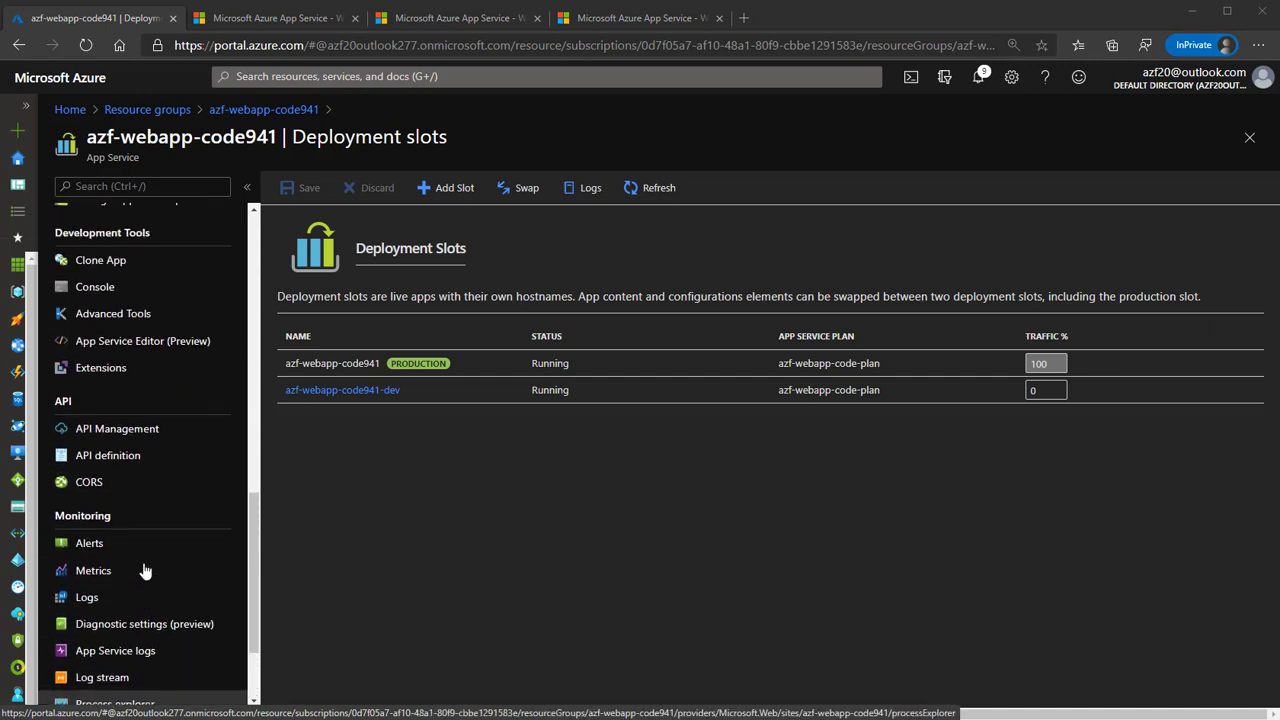
pyautogui.scroll(3, 148, 560)
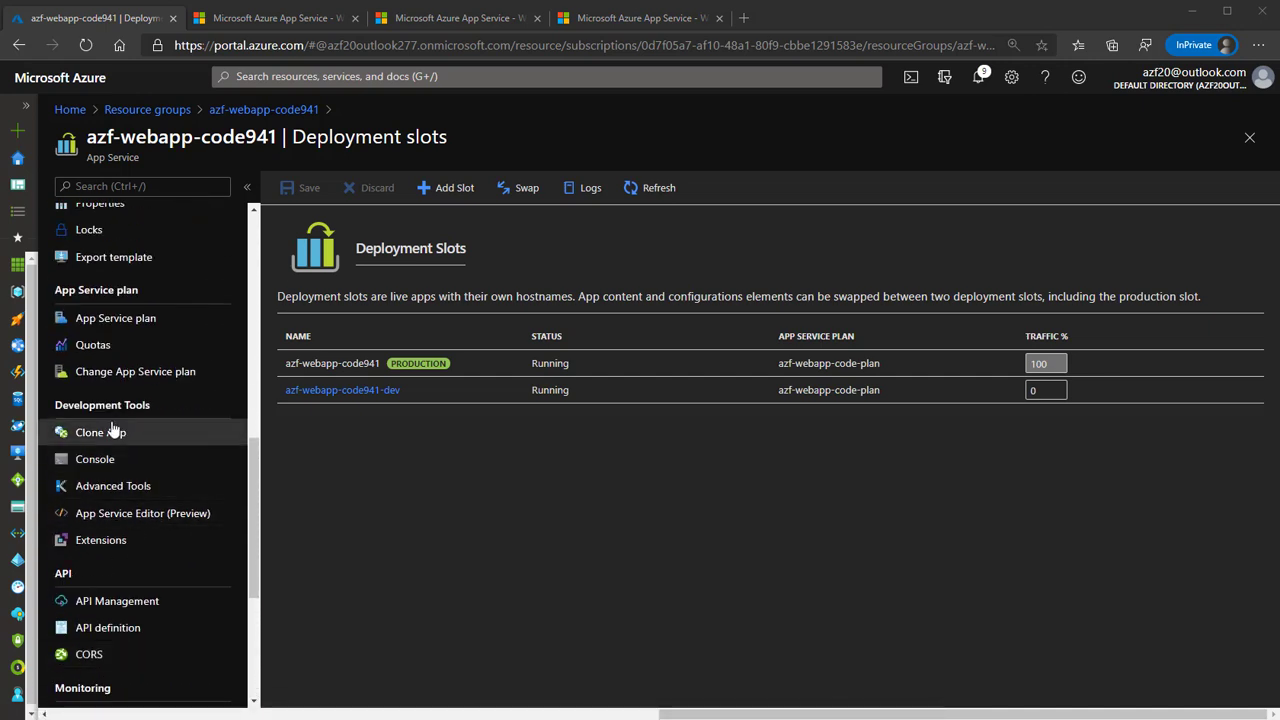
pyautogui.scroll(4, 136, 485)
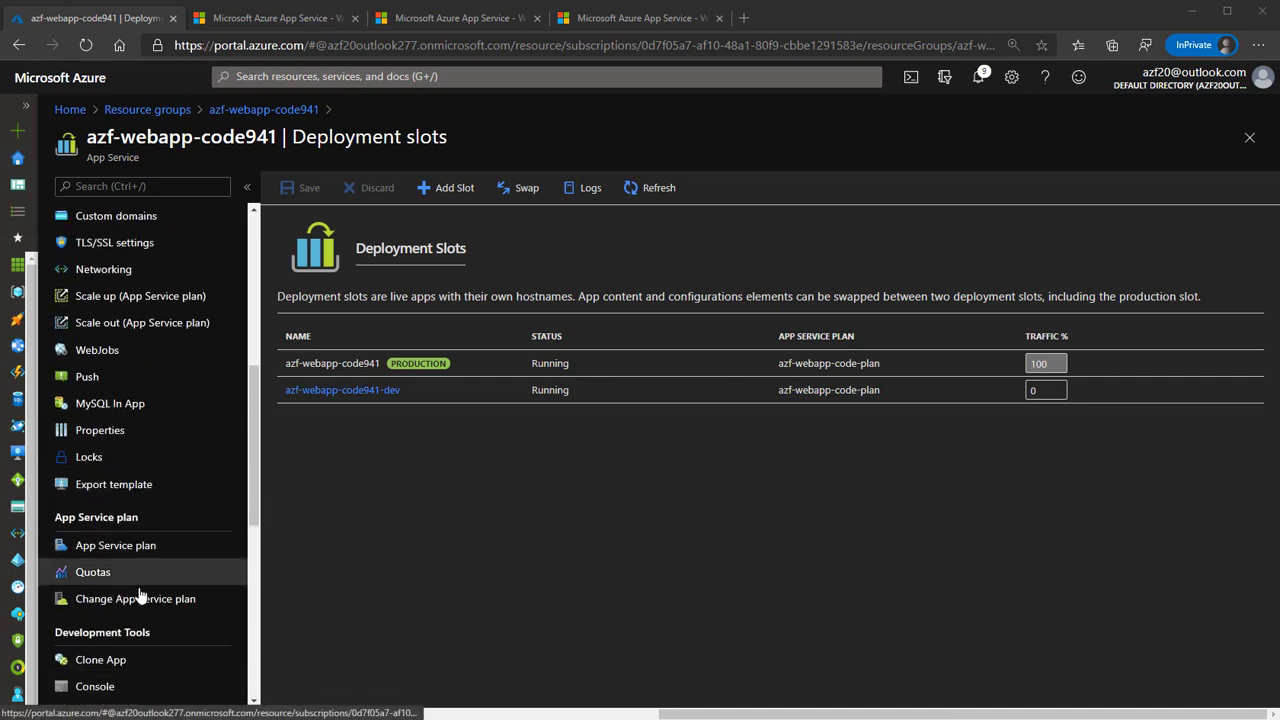
pyautogui.scroll(8, 140, 596)
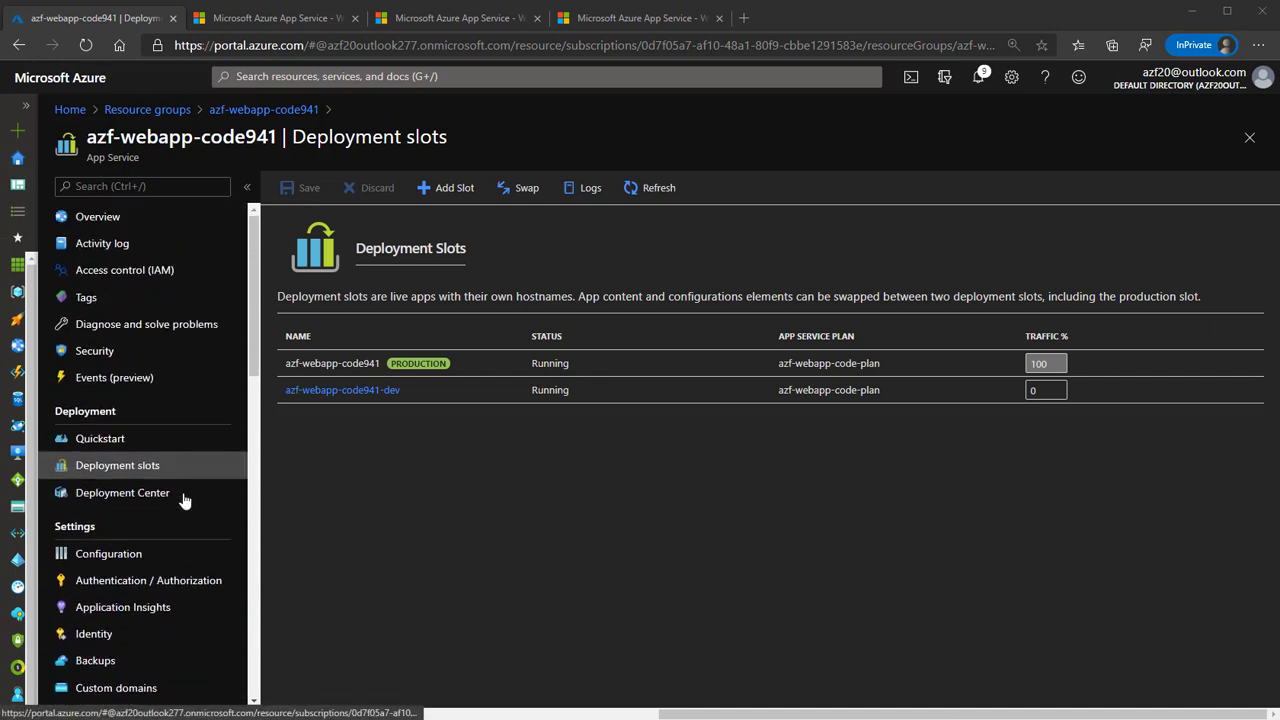
pyautogui.click(156, 228)
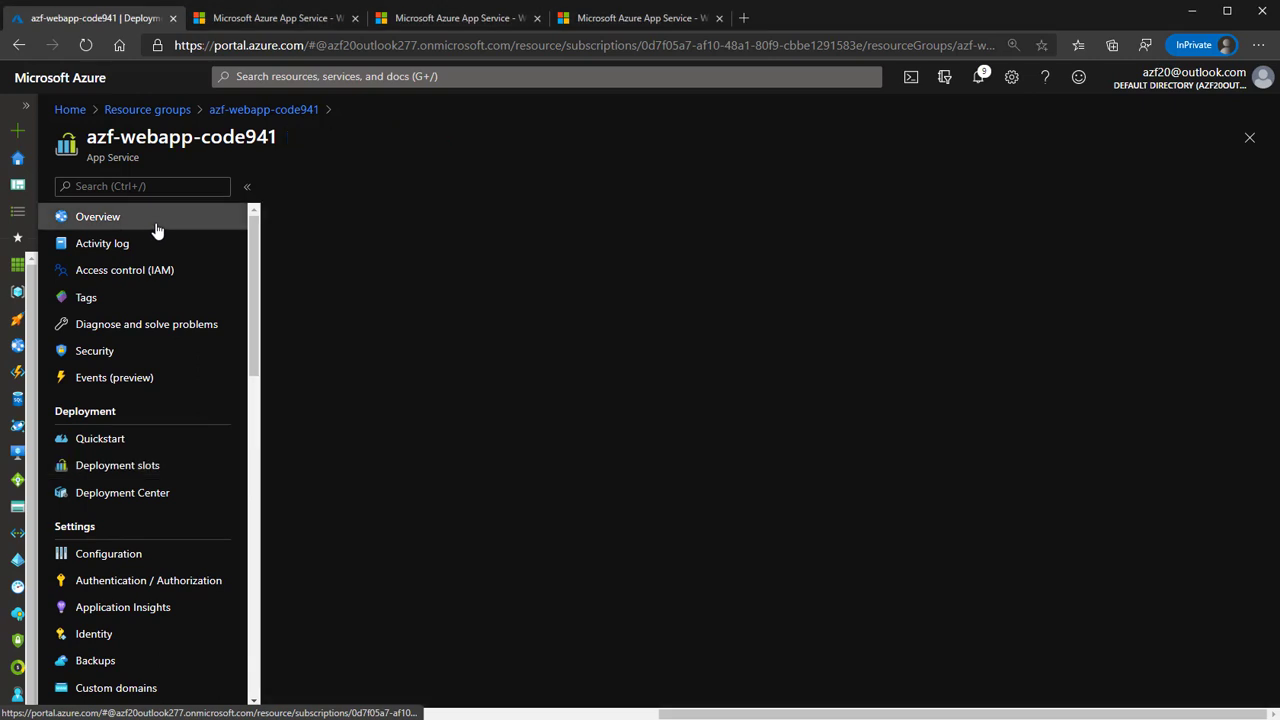